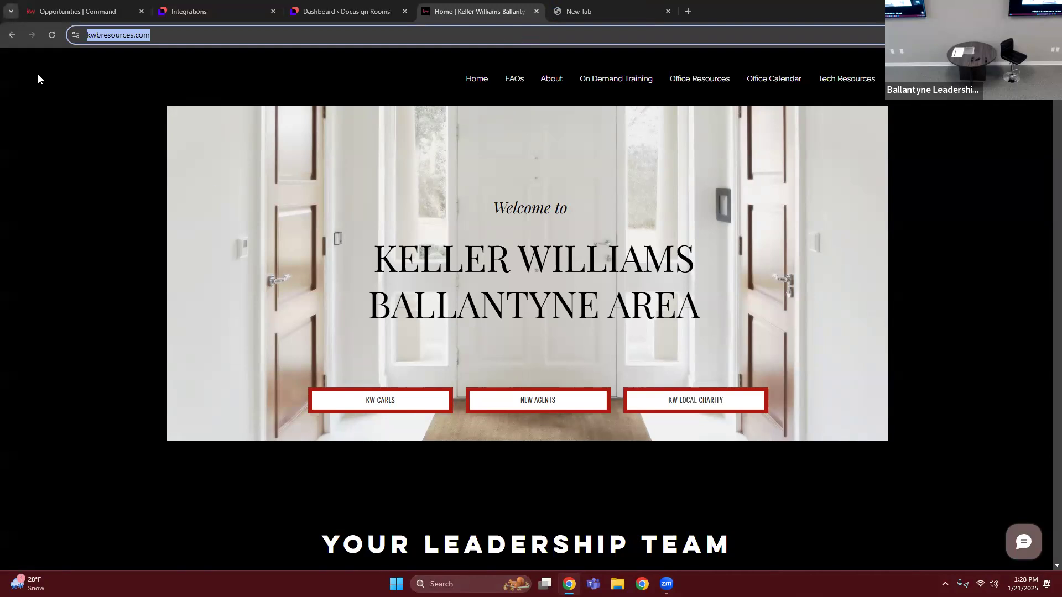
- Open the Live Tech Training page from the Tech Resources on kwbresources.com
{"action": "left_click", "coordinate": [673, 153]}
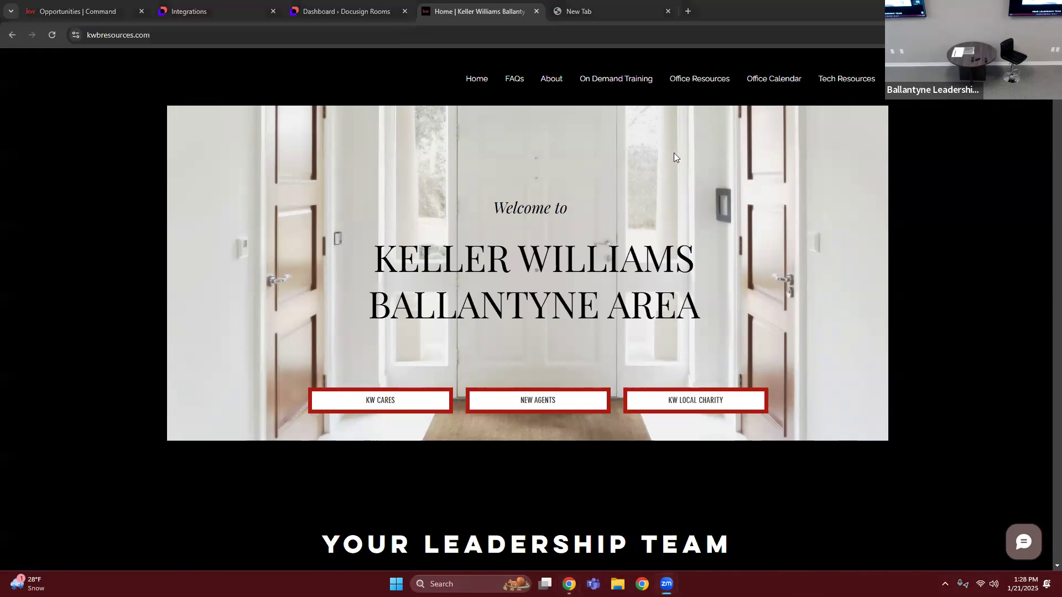
{"action": "left_click", "coordinate": [543, 34]}
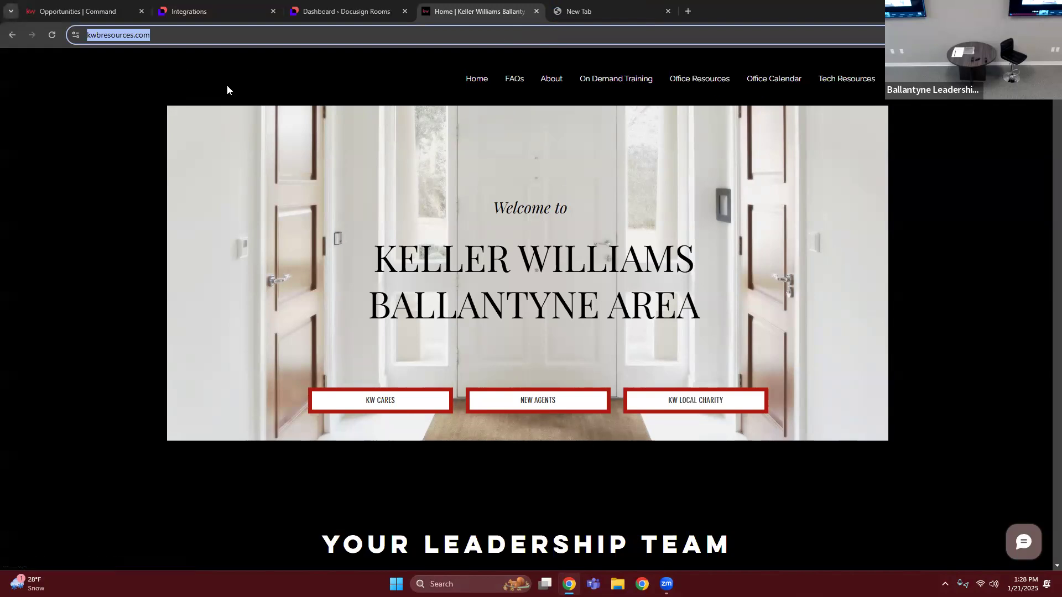
{"action": "scroll", "coordinate": [273, 164], "scroll_direction": "down", "scroll_amount": 5}
{"action": "scroll", "coordinate": [279, 176], "scroll_direction": "down", "scroll_amount": 15}
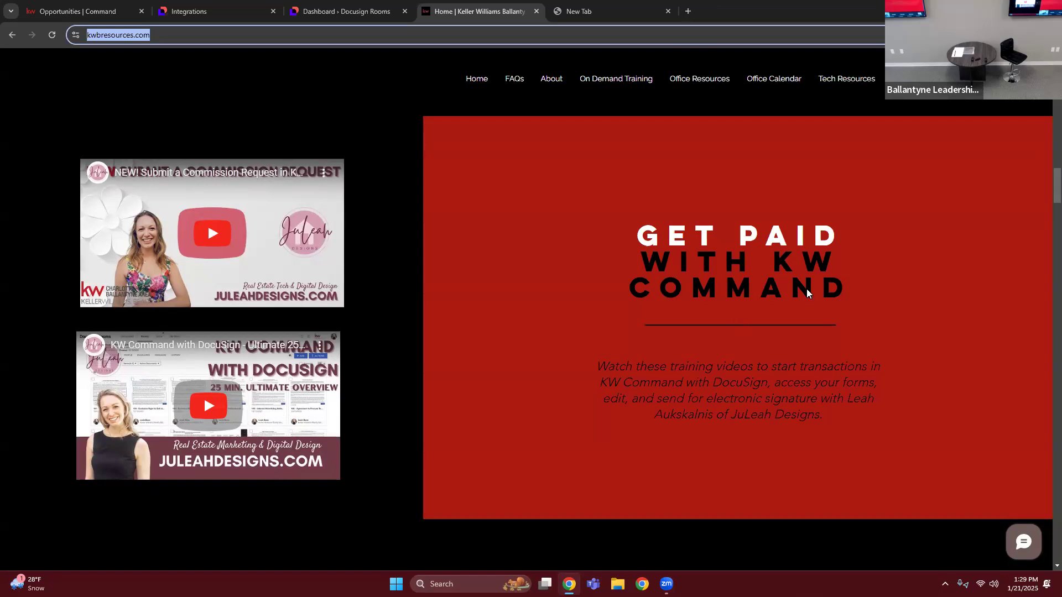
{"action": "mouse_move", "coordinate": [841, 88]}
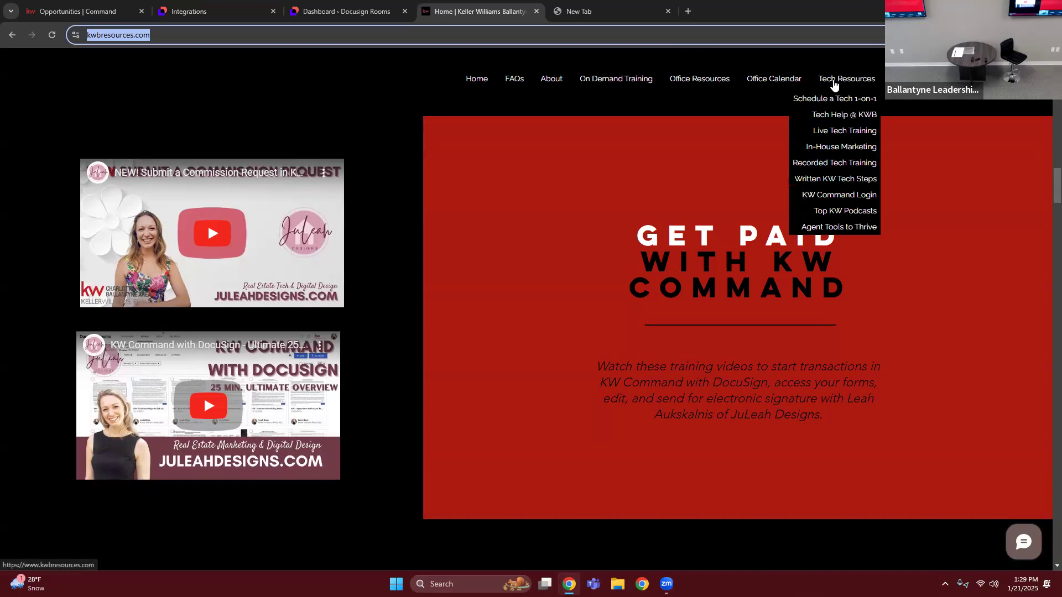
{"action": "left_click", "coordinate": [822, 132]}
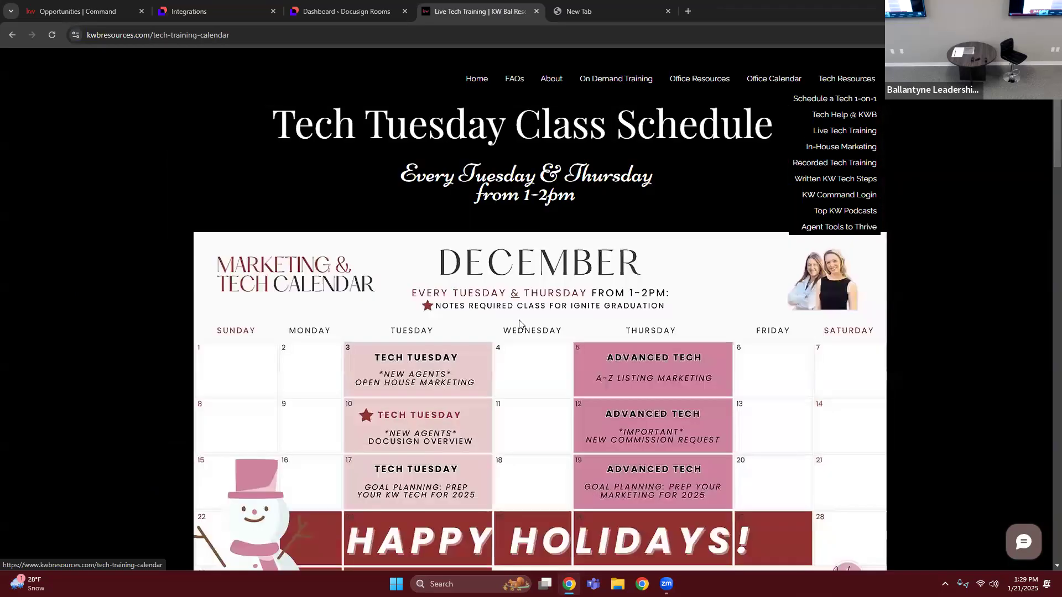
- Open the DocuSign notes document listed under the Tech Tuesday class notes
{"action": "scroll", "coordinate": [460, 385], "scroll_direction": "down", "scroll_amount": 12}
{"action": "scroll", "coordinate": [461, 384], "scroll_direction": "down", "scroll_amount": 6}
{"action": "scroll", "coordinate": [499, 386], "scroll_direction": "down", "scroll_amount": 1}
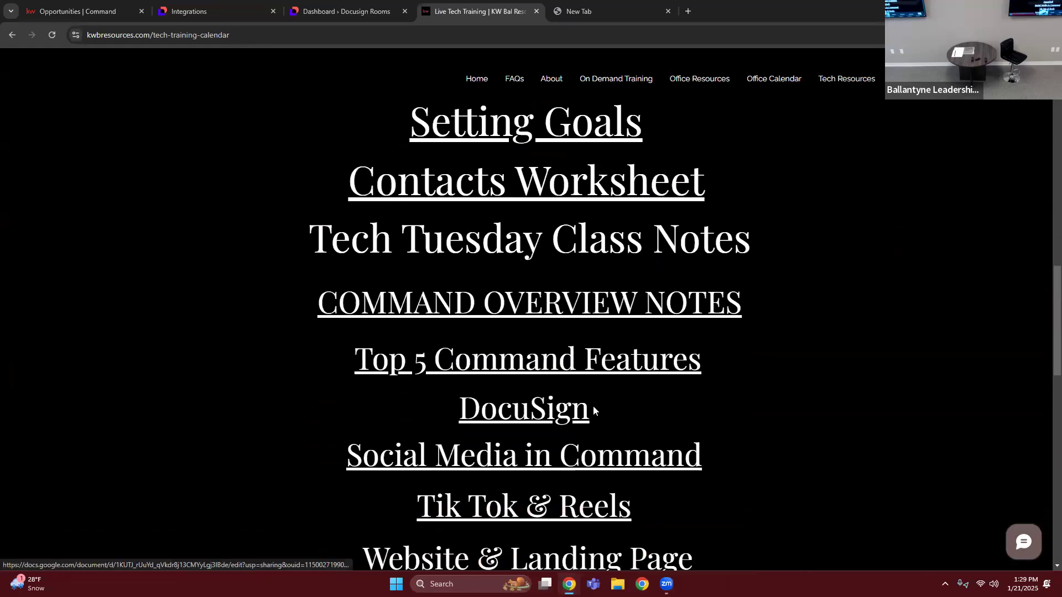
{"action": "left_click_drag", "start_coordinate": [592, 409], "coordinate": [399, 425]}
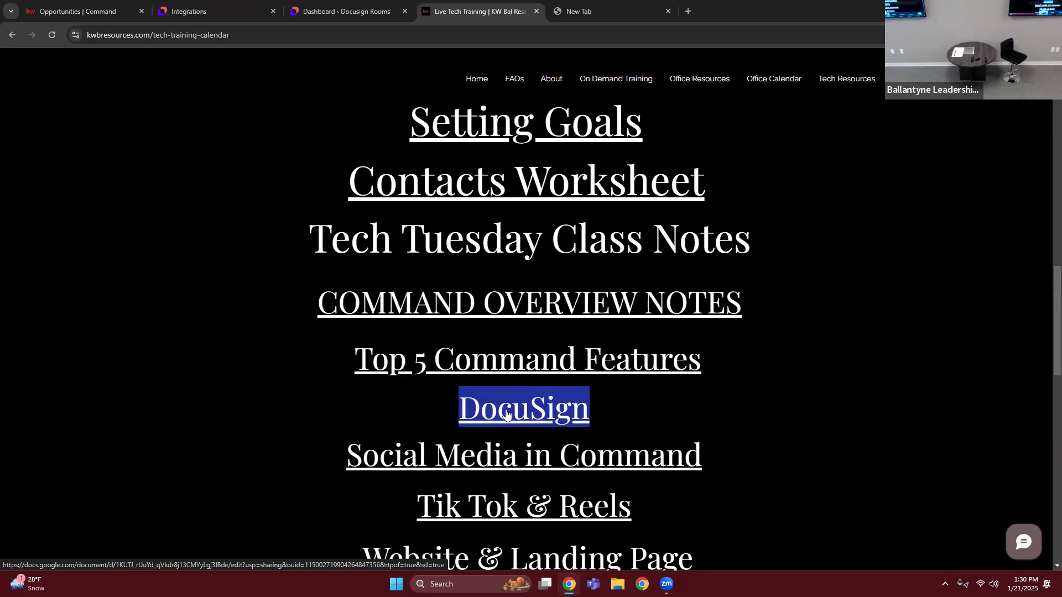
{"action": "left_click", "coordinate": [545, 415]}
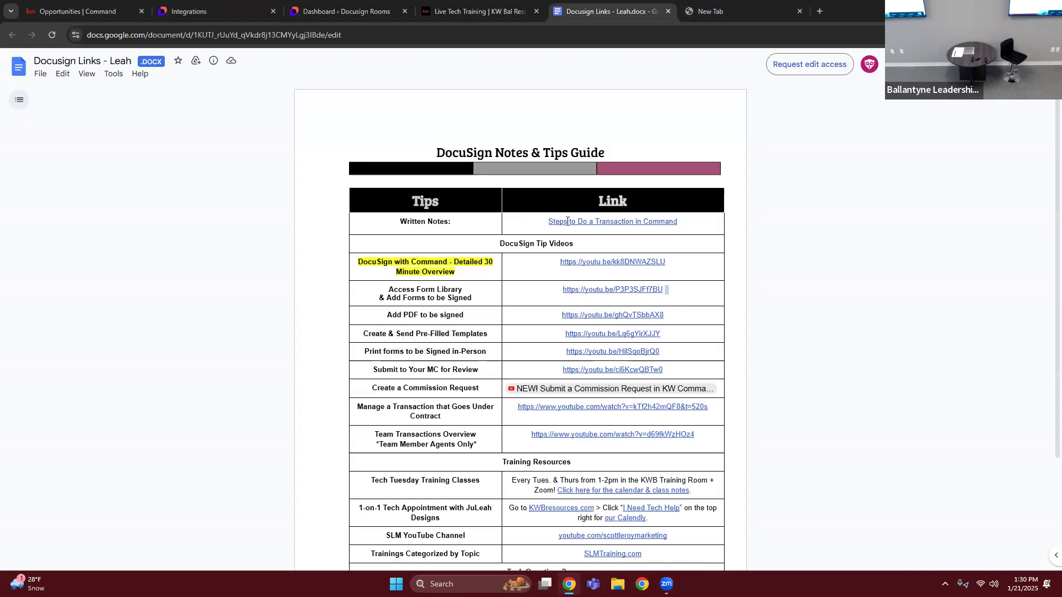
- Open the linked "Steps to Do a Transaction in Command" notes and highlight the line about connecting DocuSign first
{"action": "mouse_move", "coordinate": [558, 222]}
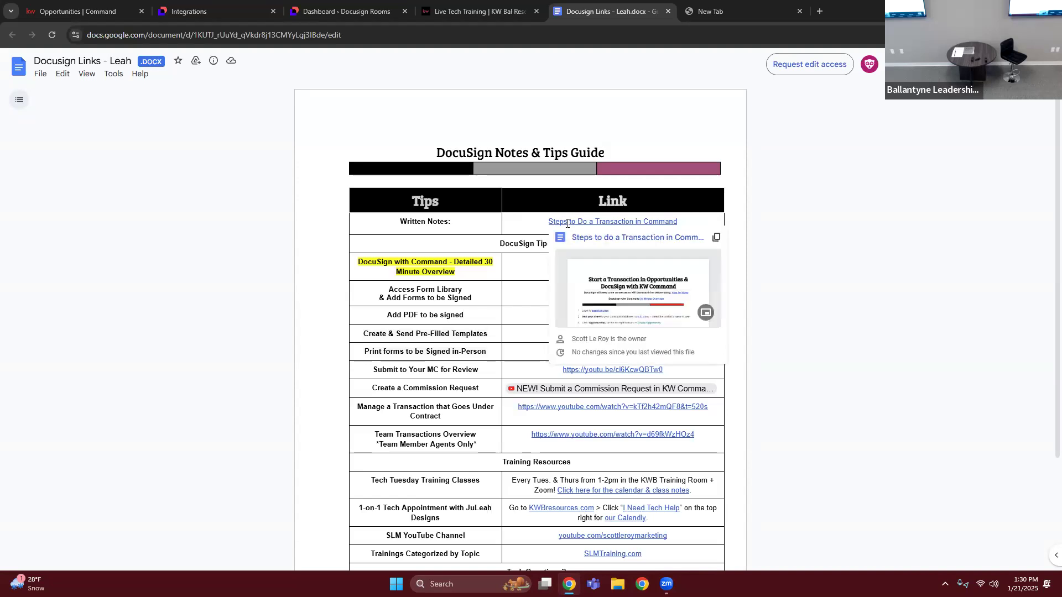
{"action": "left_click", "coordinate": [590, 241]}
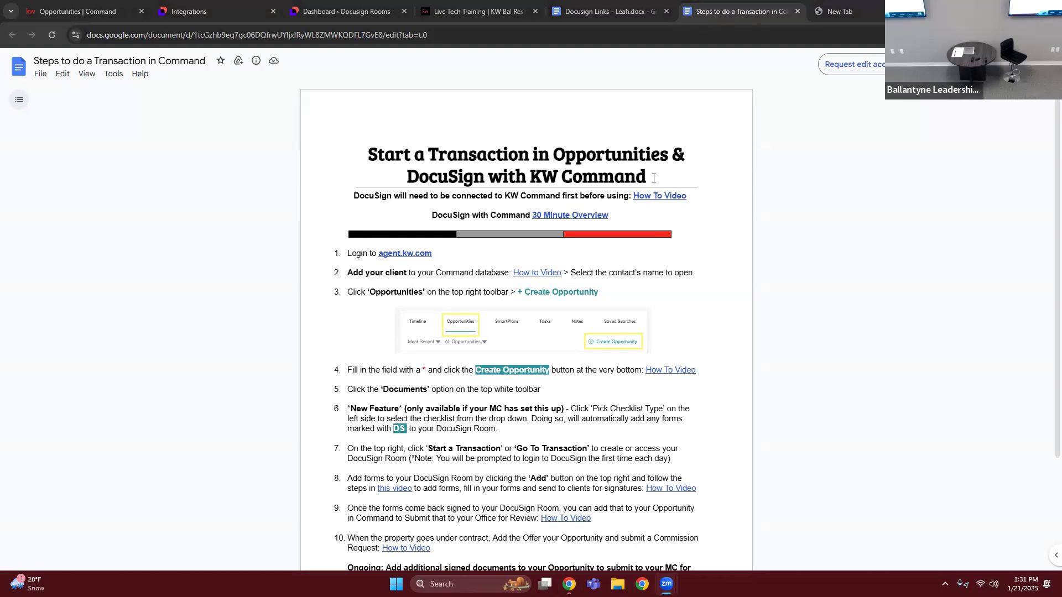
{"action": "left_click_drag", "start_coordinate": [653, 178], "coordinate": [143, 229]}
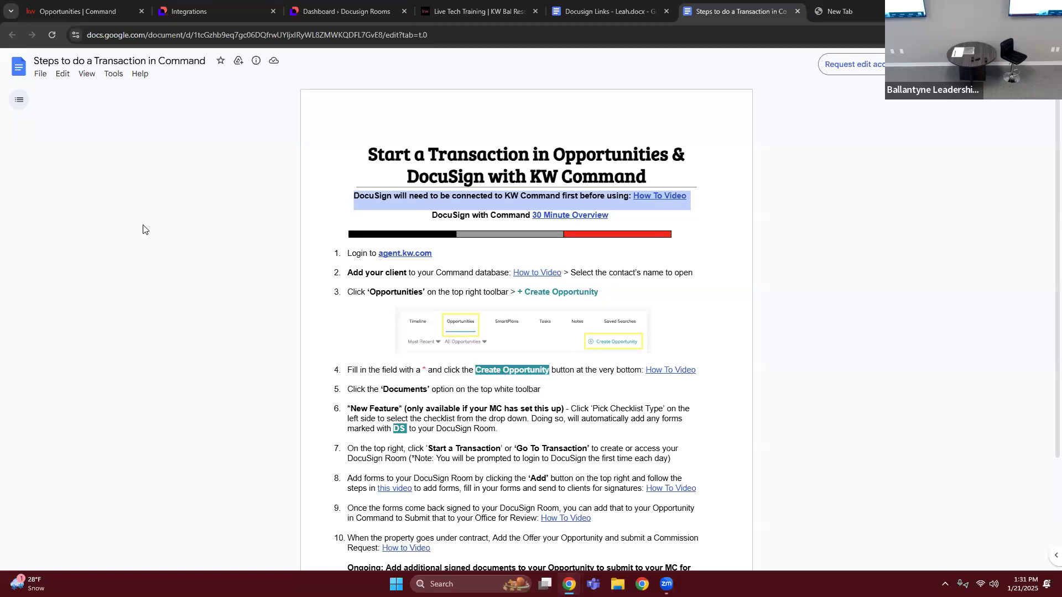
{"action": "left_click", "coordinate": [140, 193]}
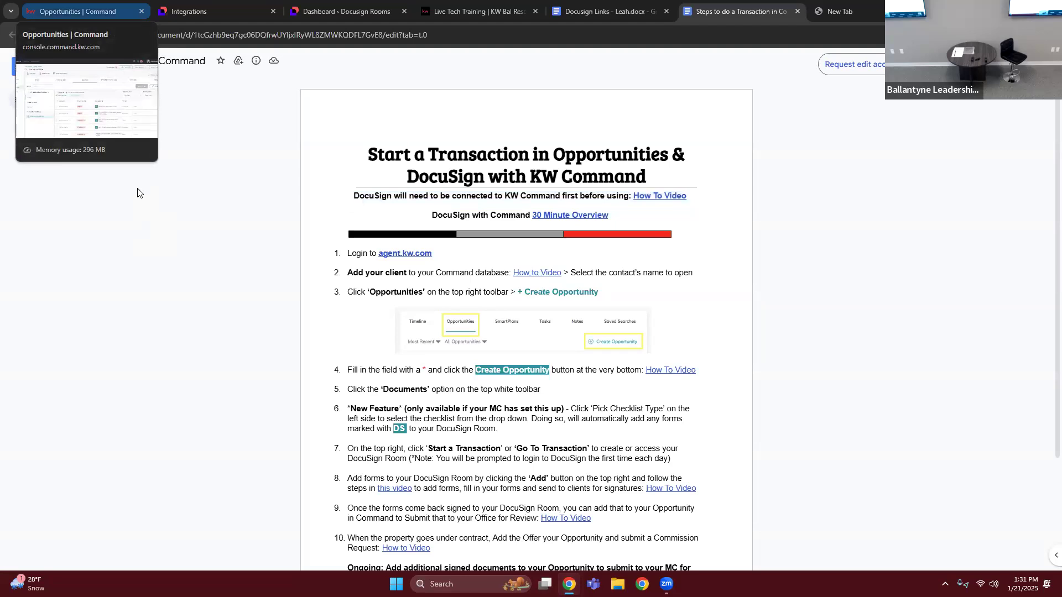
- Switch to KW Command, start a new opportunity in Opportunities and set its opportunity type to Listing
{"action": "left_click", "coordinate": [83, 12]}
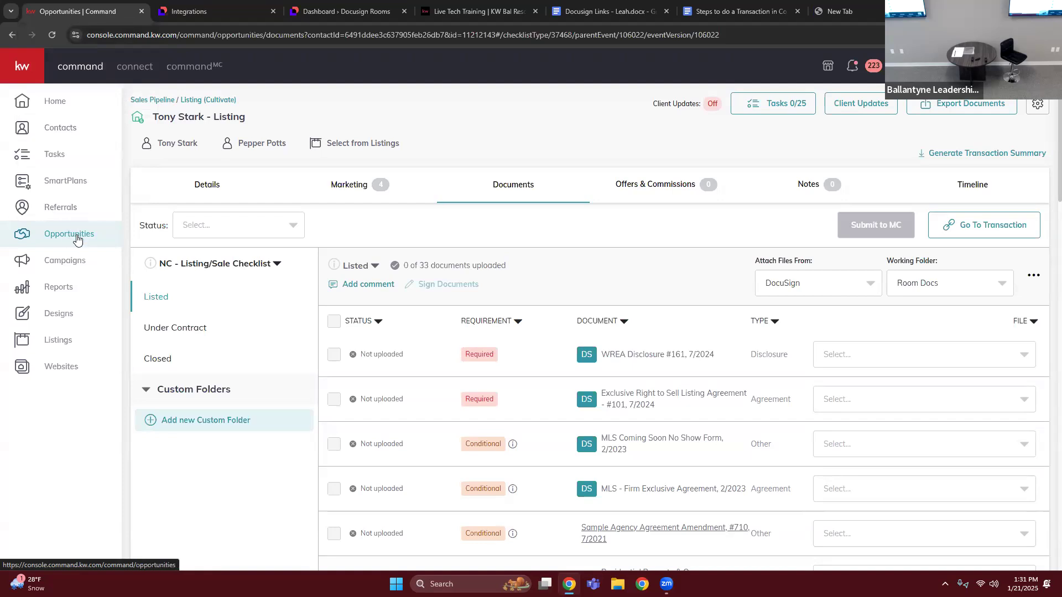
{"action": "left_click", "coordinate": [77, 238]}
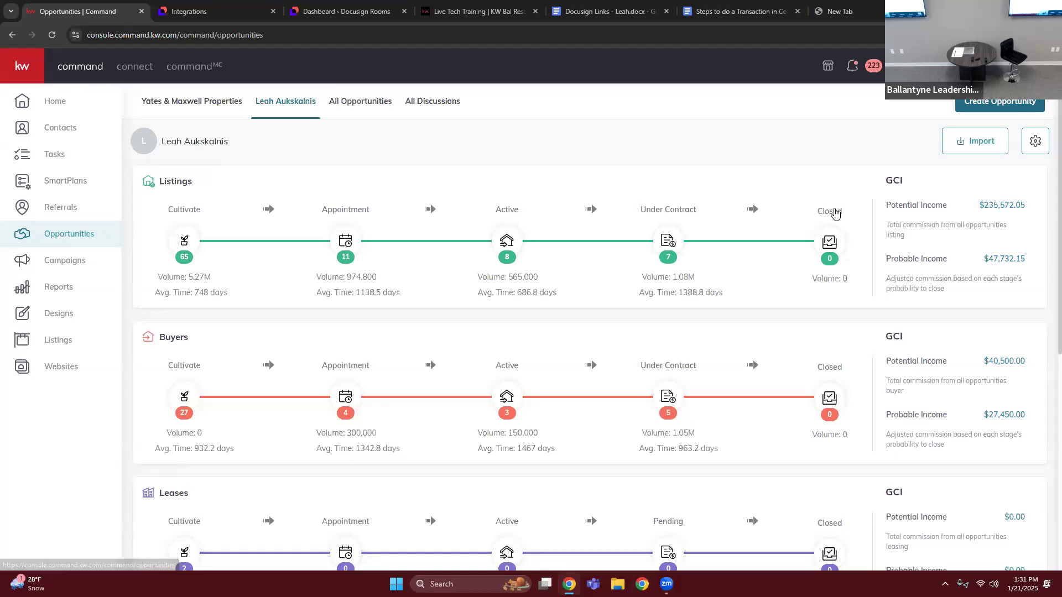
{"action": "left_click", "coordinate": [998, 106]}
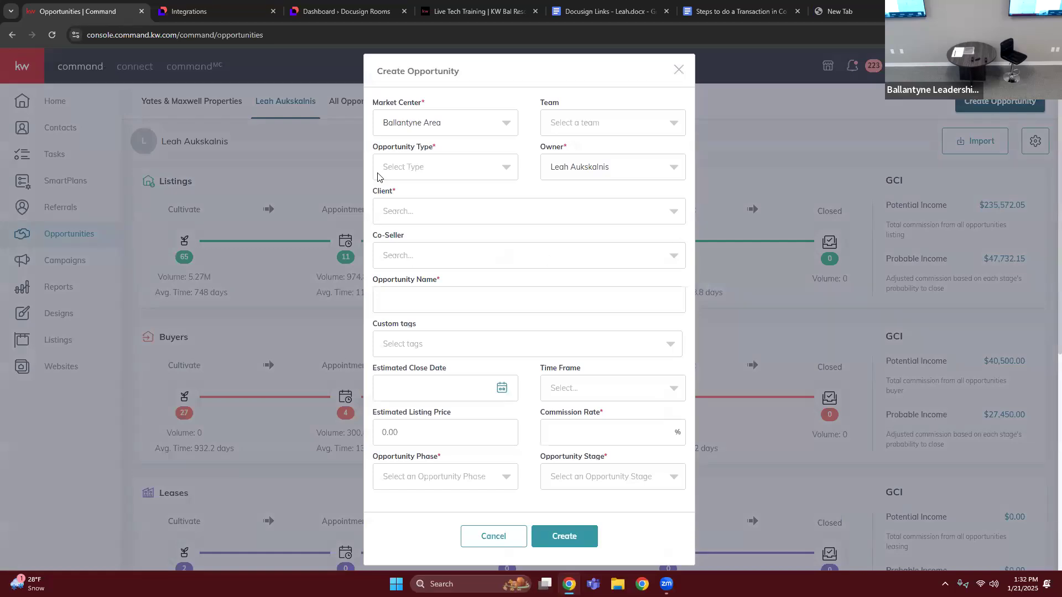
{"action": "left_click", "coordinate": [393, 168]}
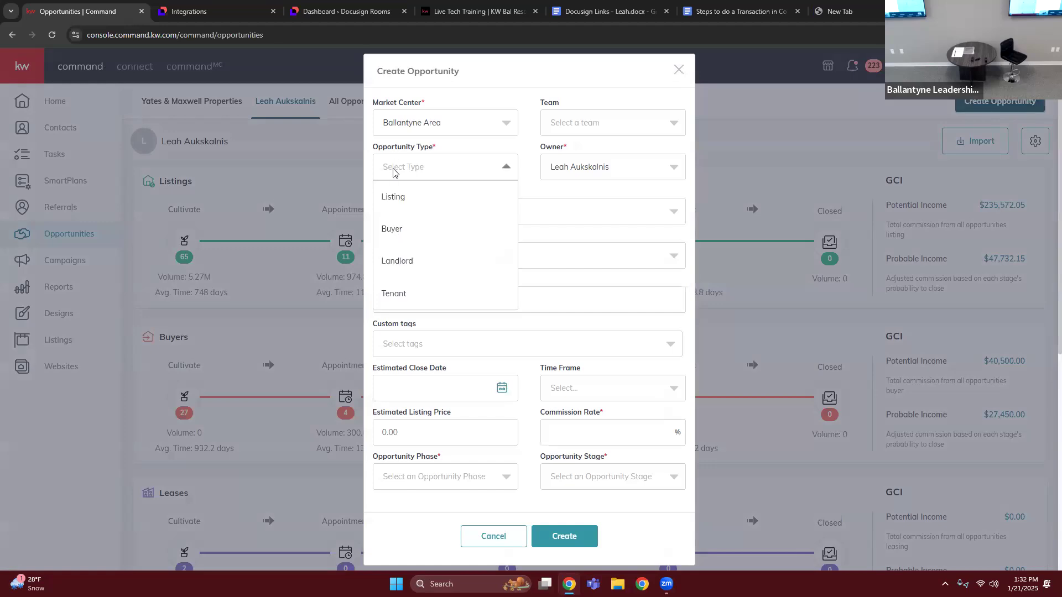
{"action": "left_click", "coordinate": [394, 260]}
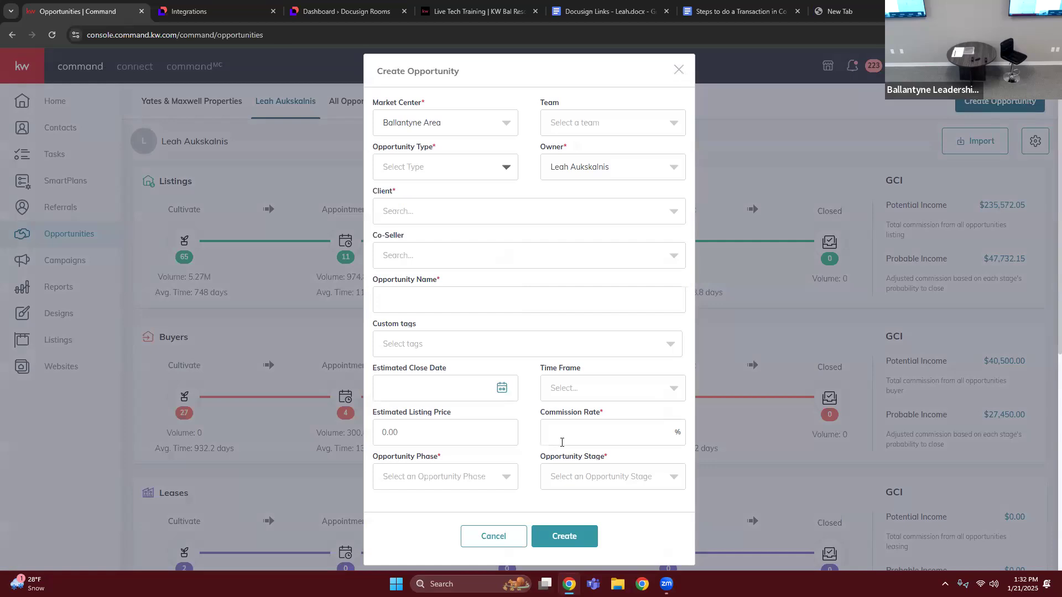
{"action": "left_click", "coordinate": [561, 443]}
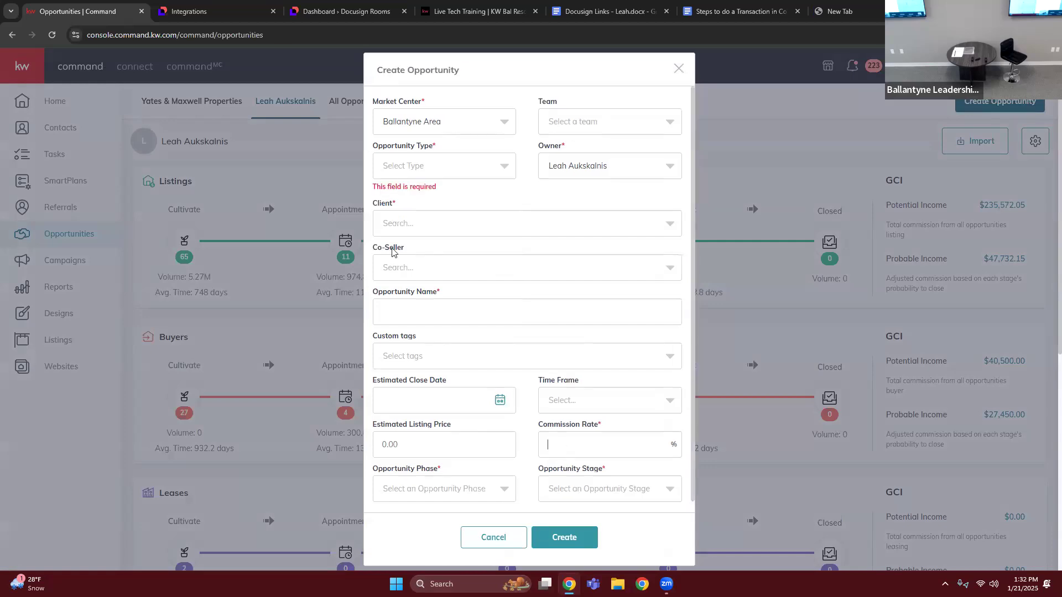
{"action": "left_click", "coordinate": [392, 168]}
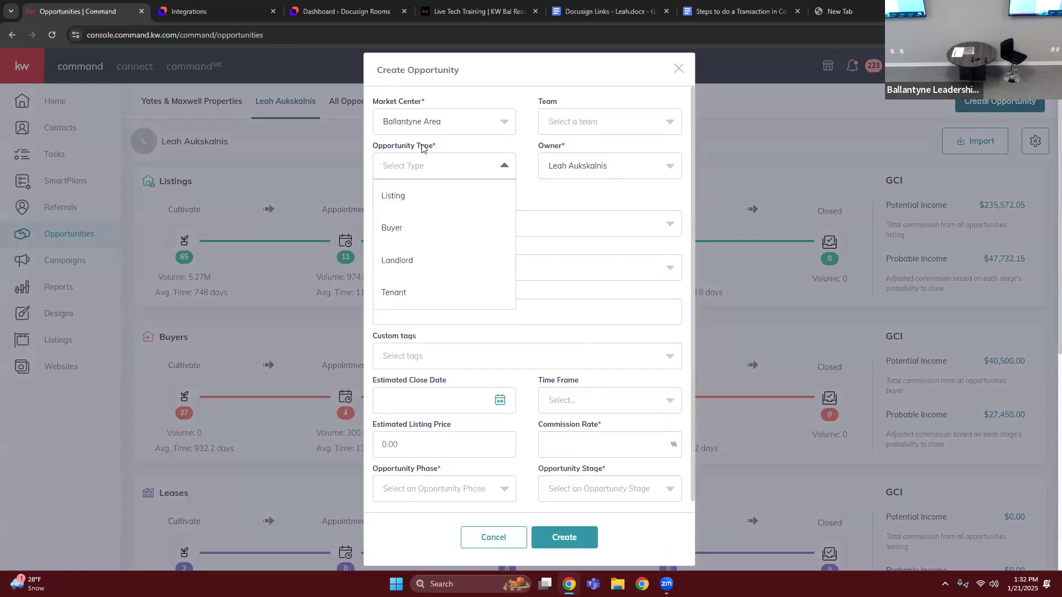
{"action": "left_click", "coordinate": [389, 198]}
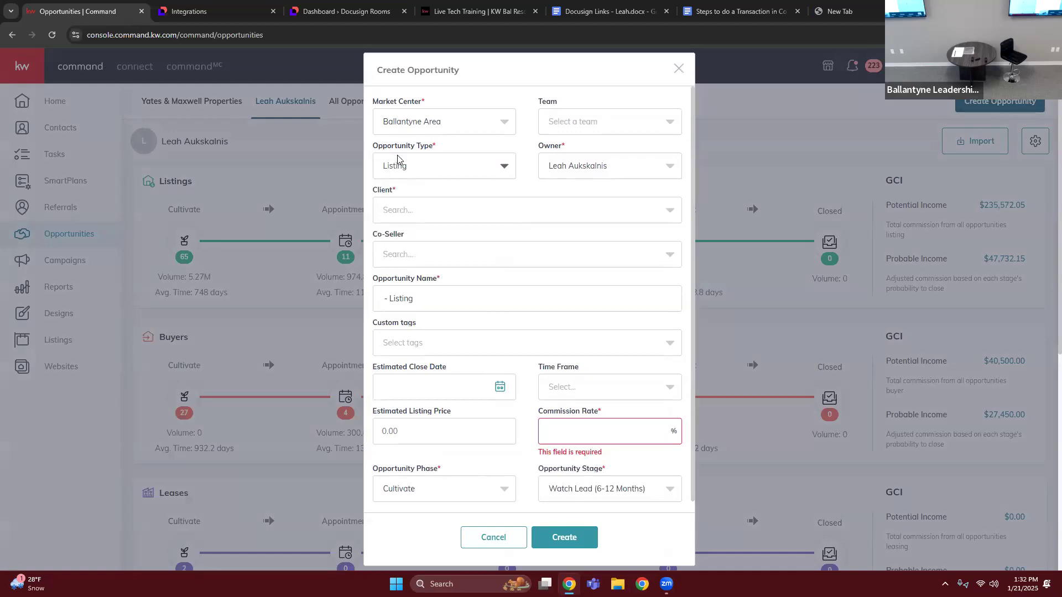
- Set the new listing opportunity's commission rate to 3%
{"action": "left_click", "coordinate": [440, 217]}
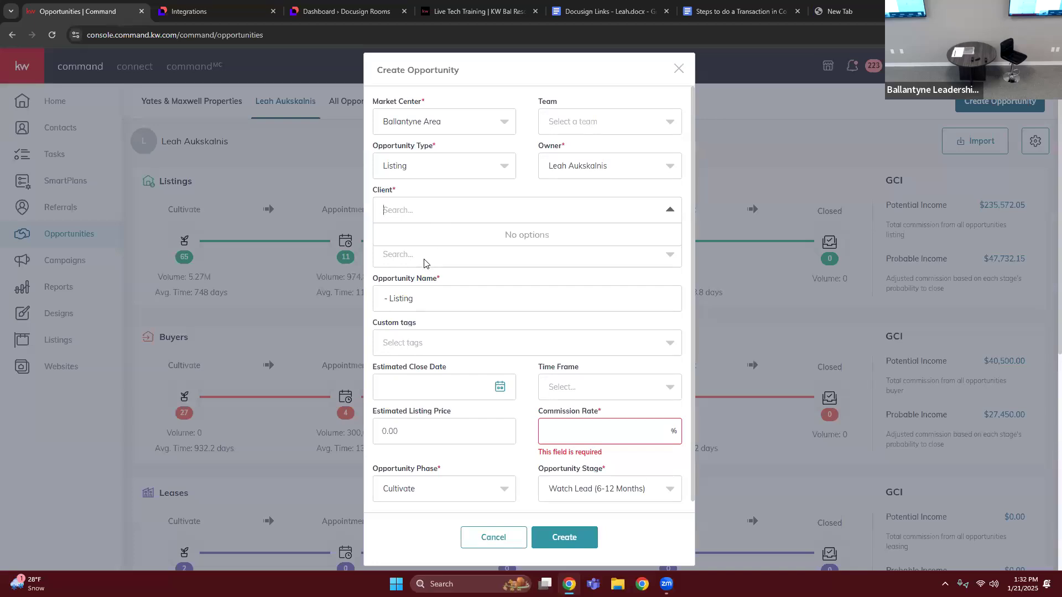
{"action": "left_click", "coordinate": [588, 426]}
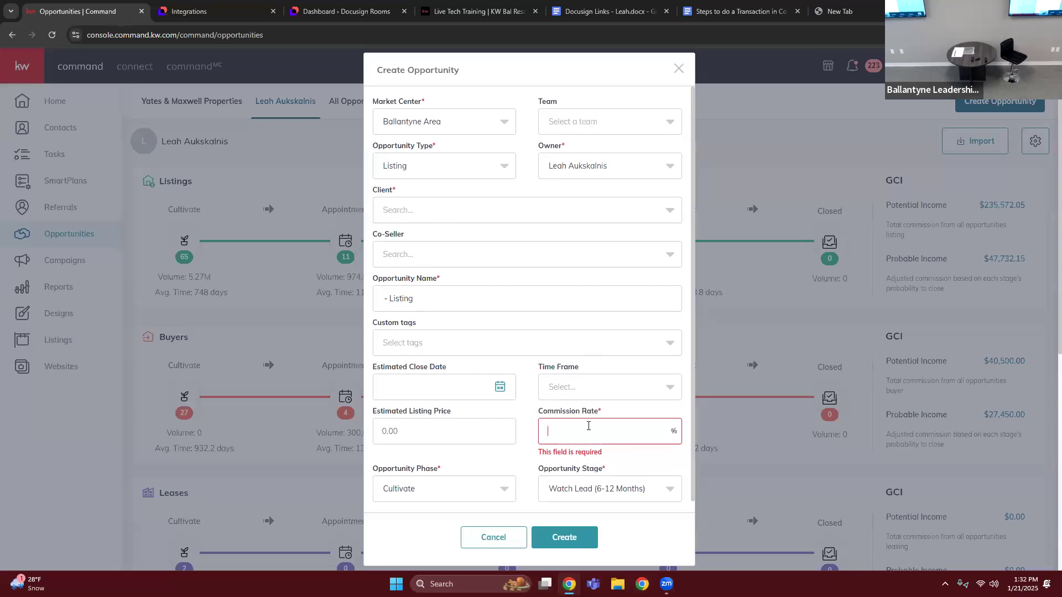
{"action": "type", "text": "3"}
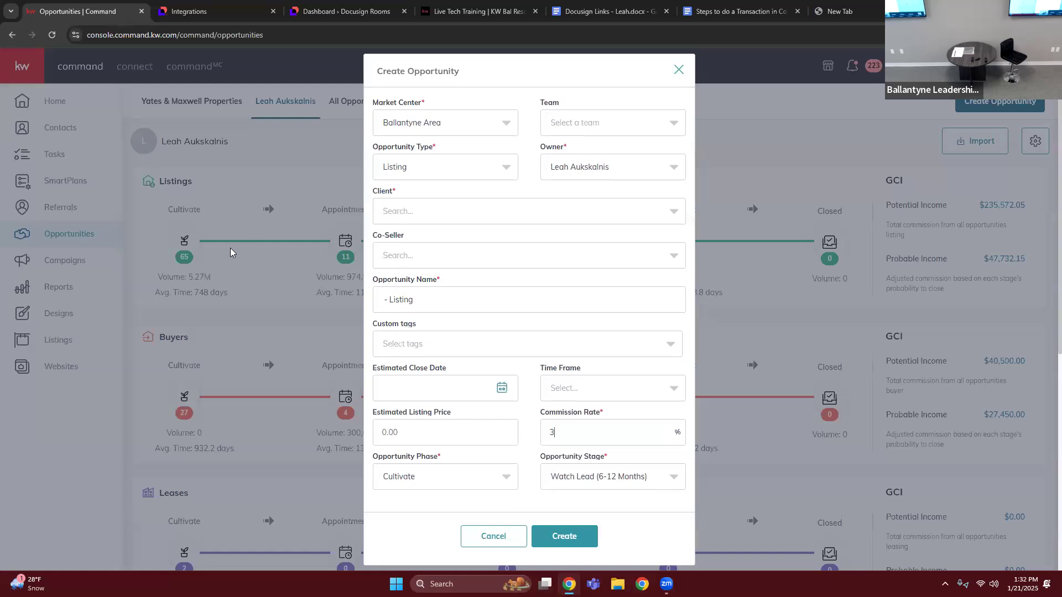
- Find the client by name, choose the first matching contact without a co-seller, and create the opportunity
{"action": "left_click", "coordinate": [421, 215]}
{"action": "type", "text": "Tony"}
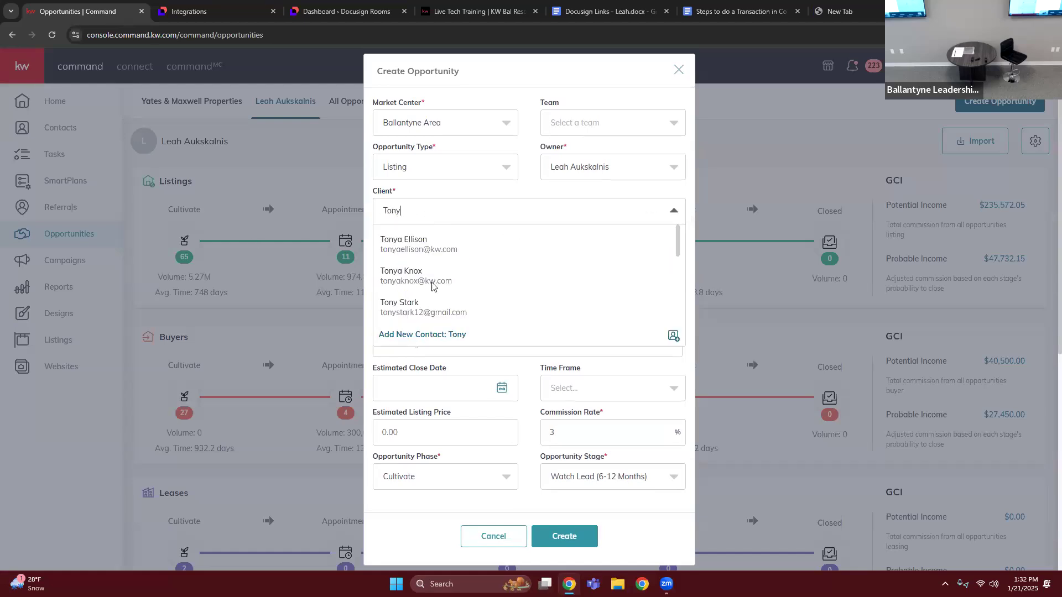
{"action": "type", "text": " s"}
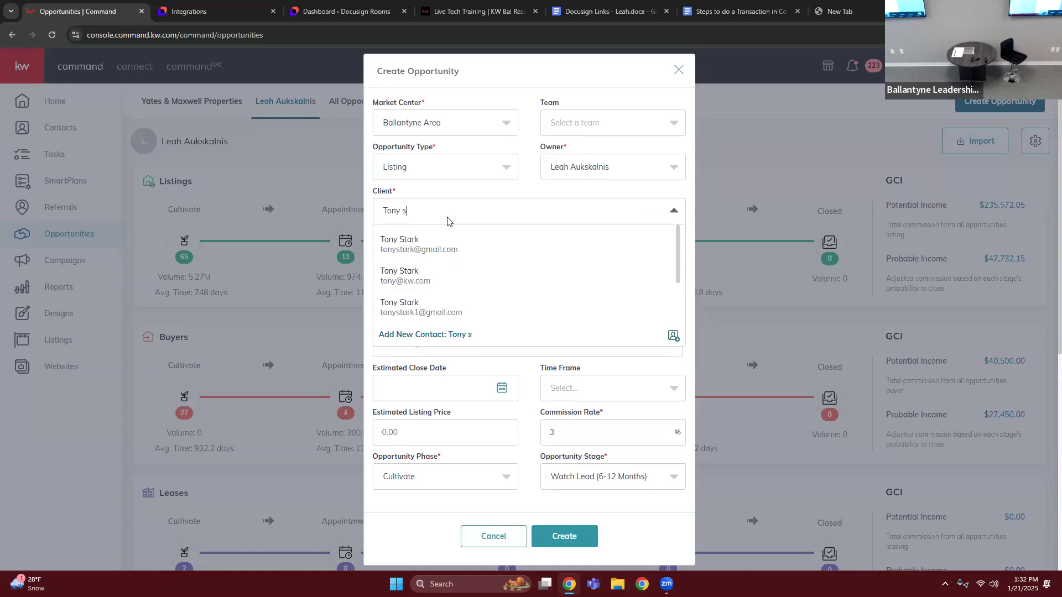
{"action": "left_click", "coordinate": [437, 246]}
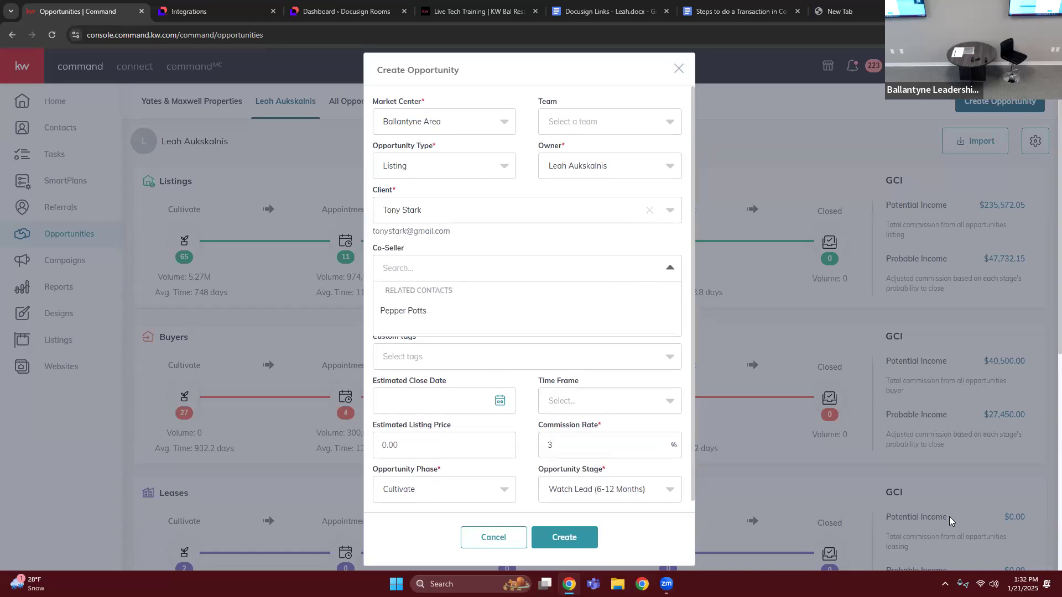
{"action": "scroll", "coordinate": [950, 521], "scroll_direction": "down", "scroll_amount": 5}
{"action": "left_click", "coordinate": [561, 537]}
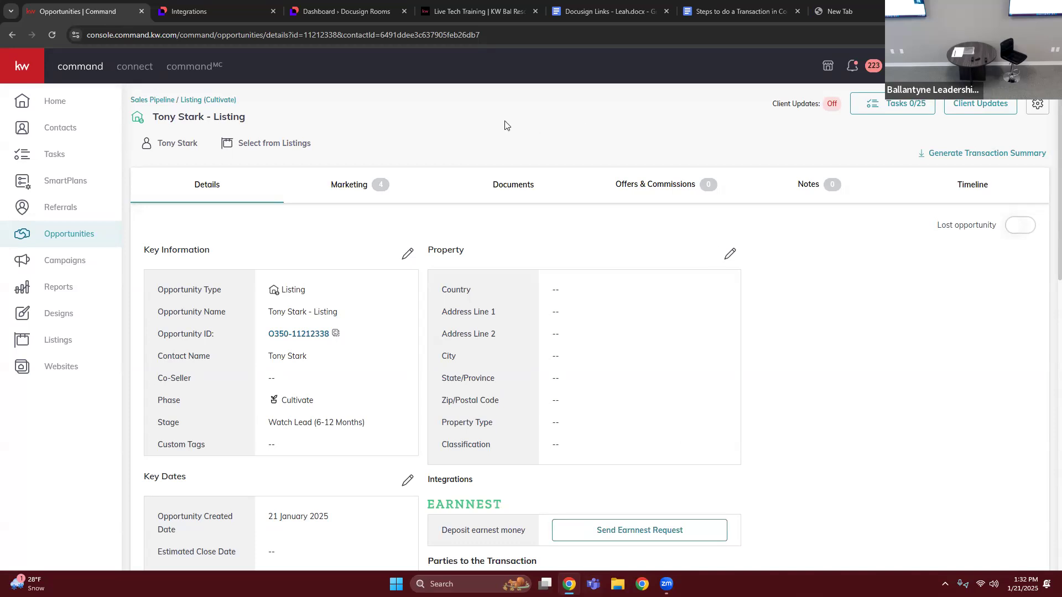
- Assign the NC - Listing/Sale Checklist to the new opportunity's documents
{"action": "left_click", "coordinate": [515, 189]}
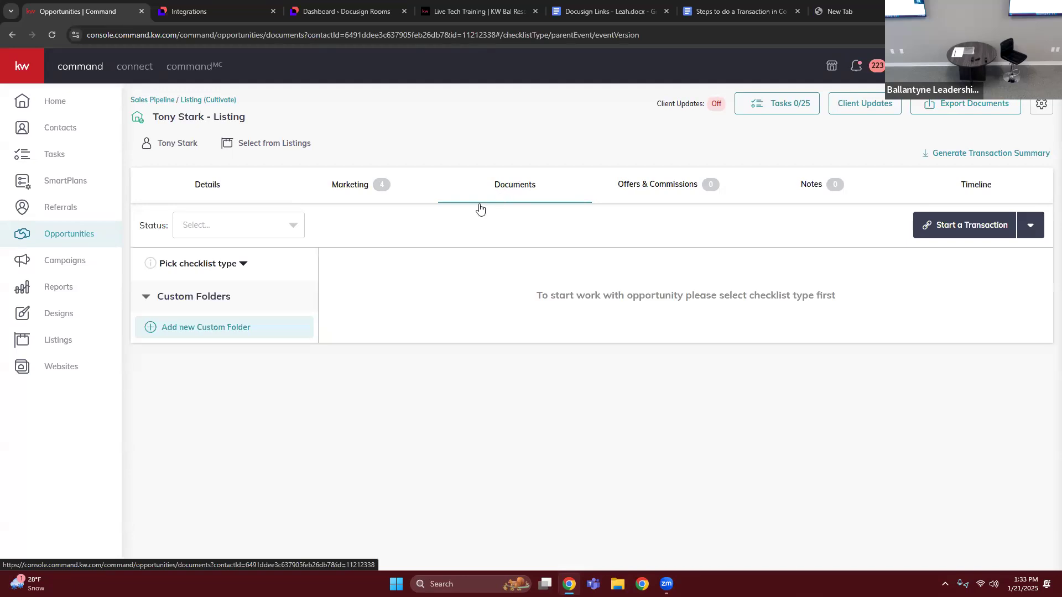
{"action": "left_click", "coordinate": [218, 264]}
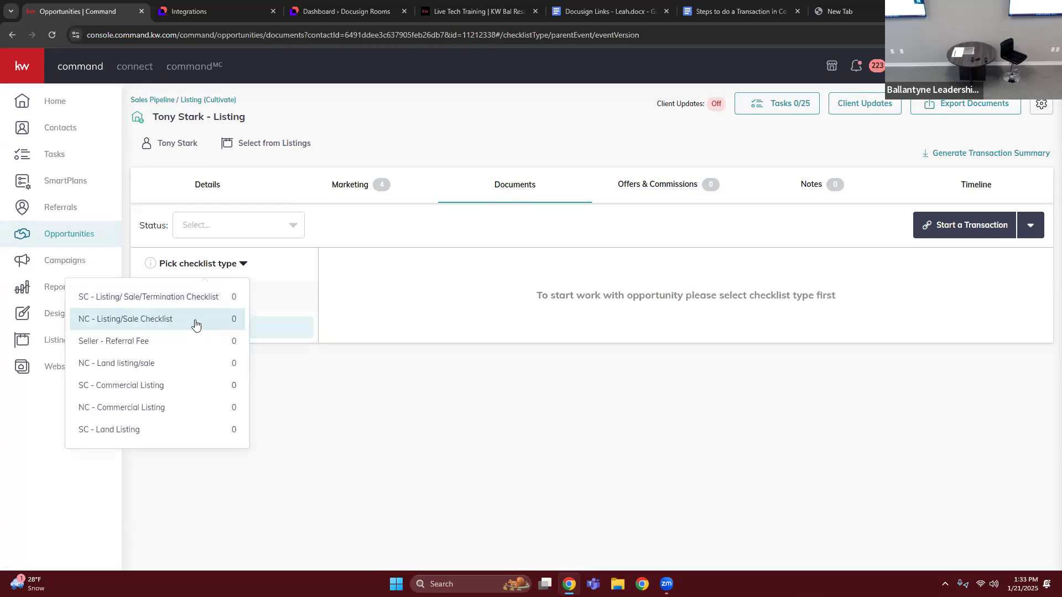
{"action": "left_click", "coordinate": [195, 321]}
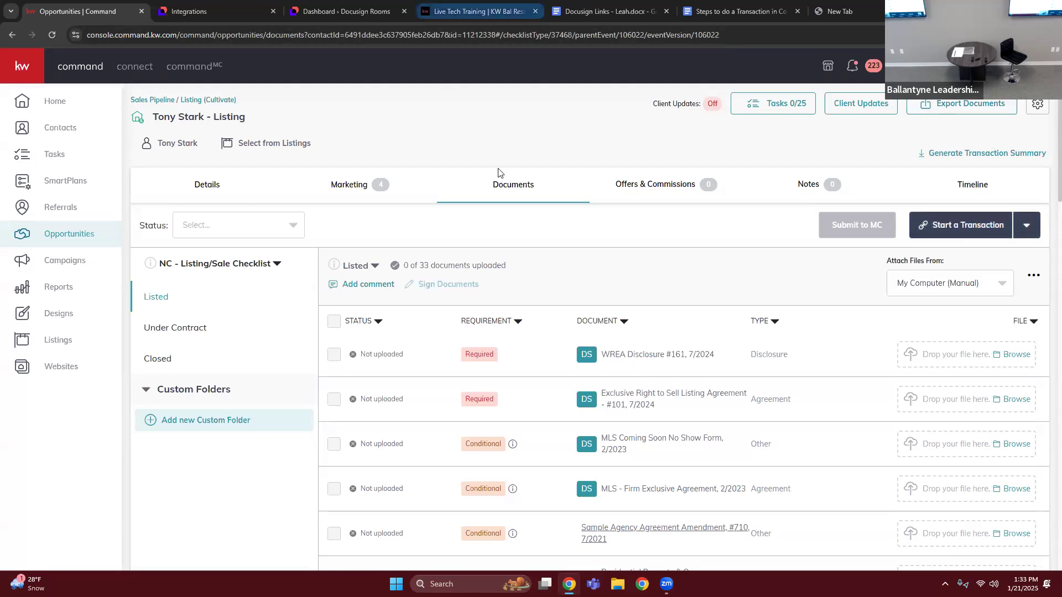
- Switch to Docusign Rooms and load its dashboard from rooms.docusign.com
{"action": "left_click", "coordinate": [193, 16]}
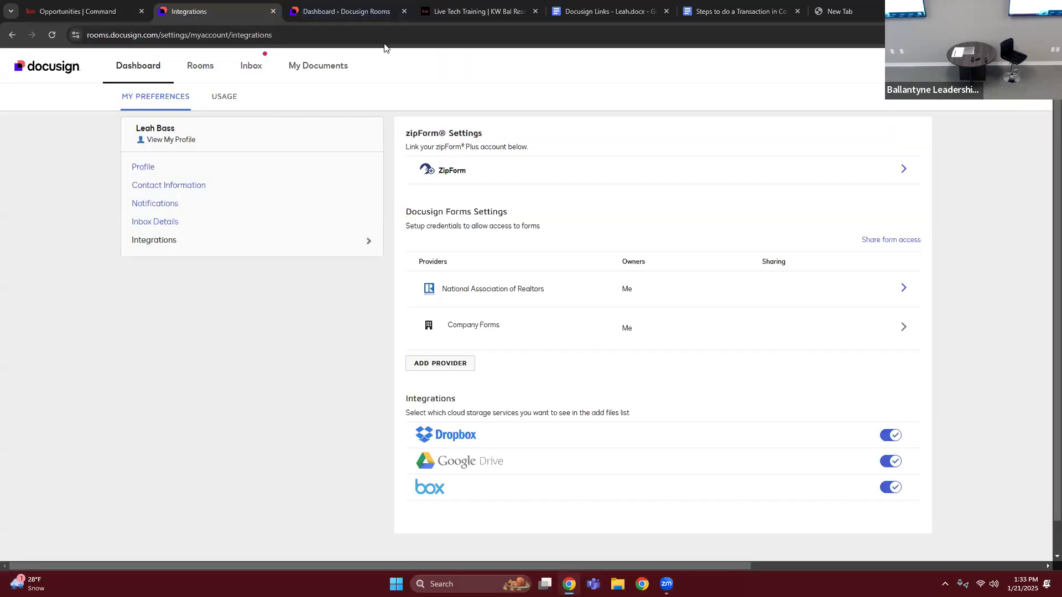
{"action": "left_click", "coordinate": [340, 11]}
{"action": "left_click", "coordinate": [309, 35]}
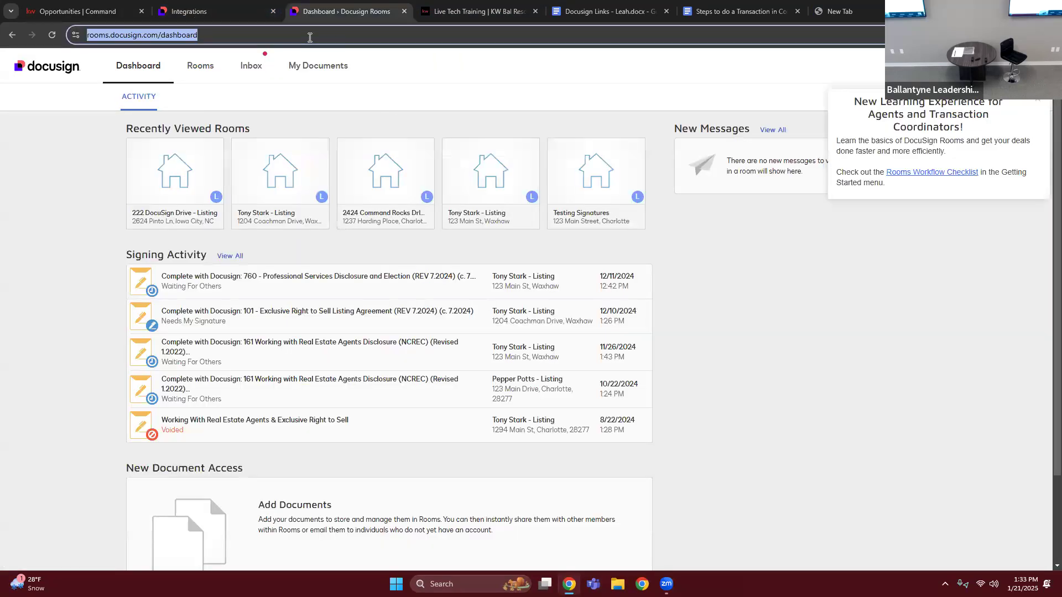
{"action": "type", "text": "rooms.dpc"}
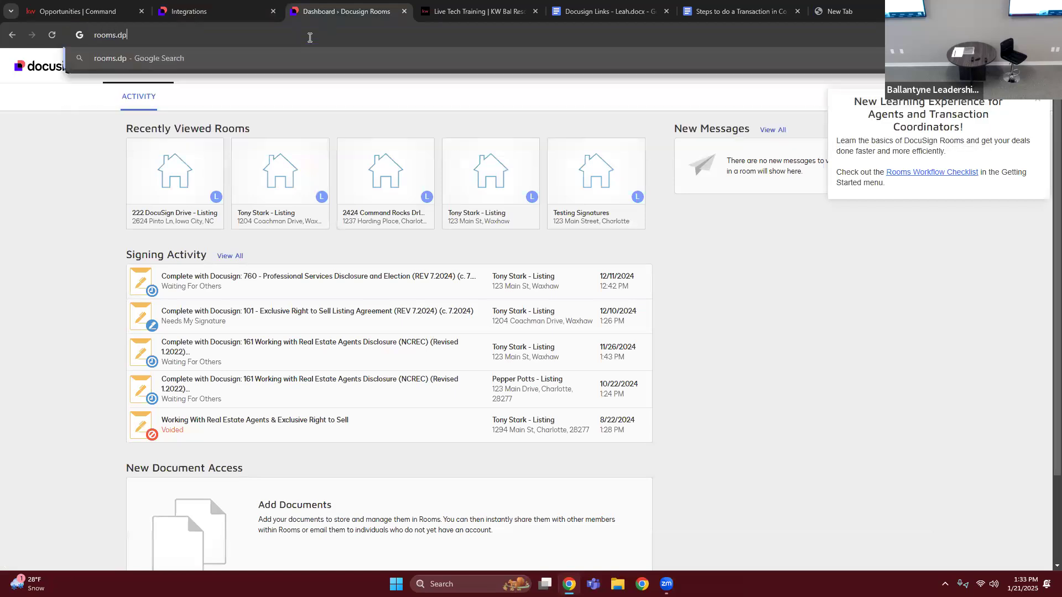
{"action": "key", "text": "BackSpace"}
{"action": "key", "text": "BackSpace"}
{"action": "type", "text": "o"}
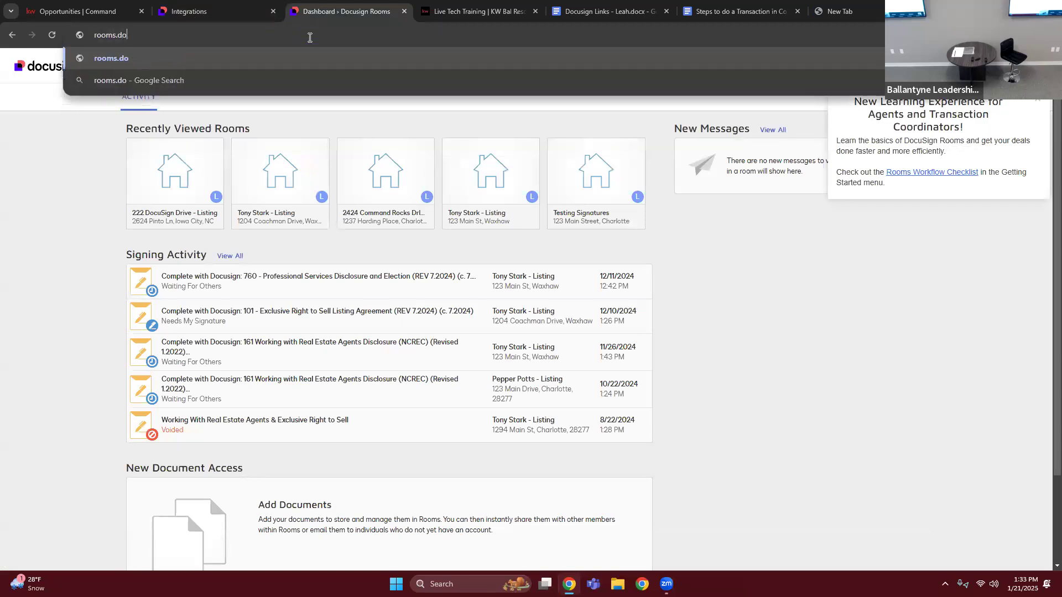
{"action": "type", "text": "cusign.com"}
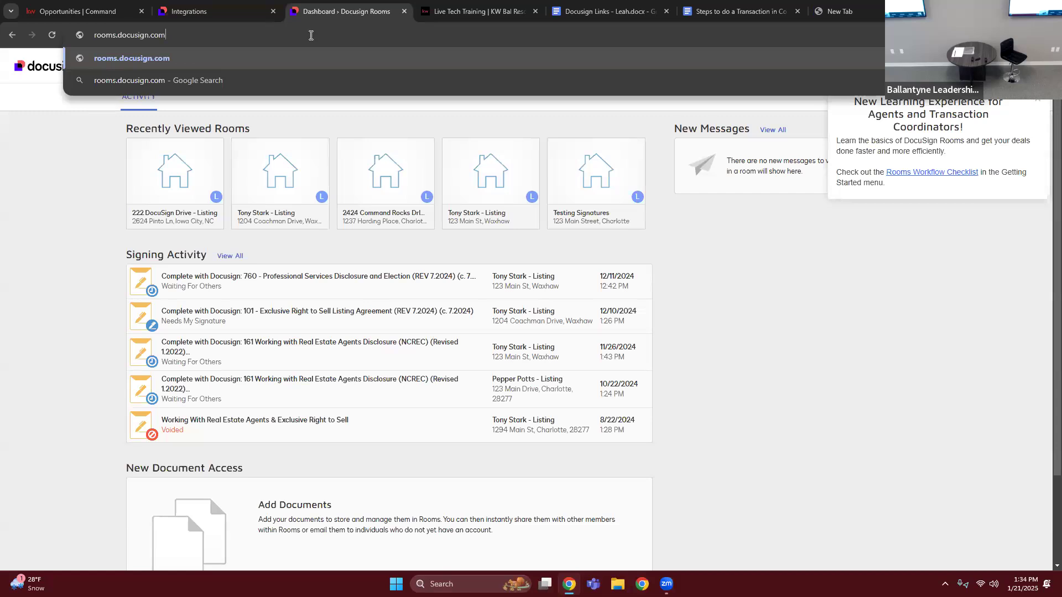
{"action": "key", "text": "Return"}
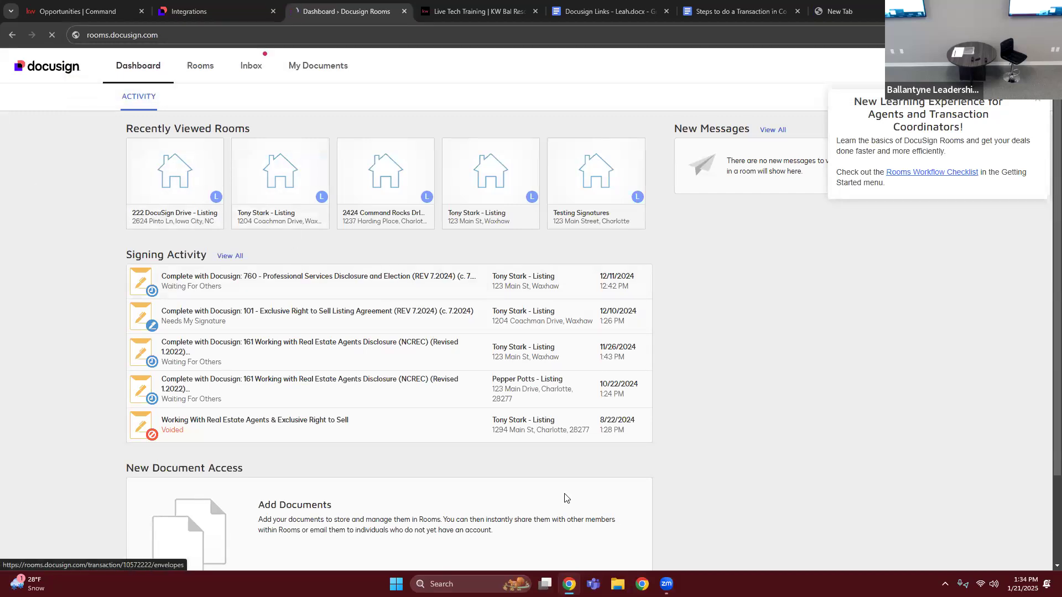
- Open the client's recently viewed listing room that has no address, and show the documents it contains
{"action": "left_click", "coordinate": [219, 160]}
{"action": "left_click", "coordinate": [12, 34]}
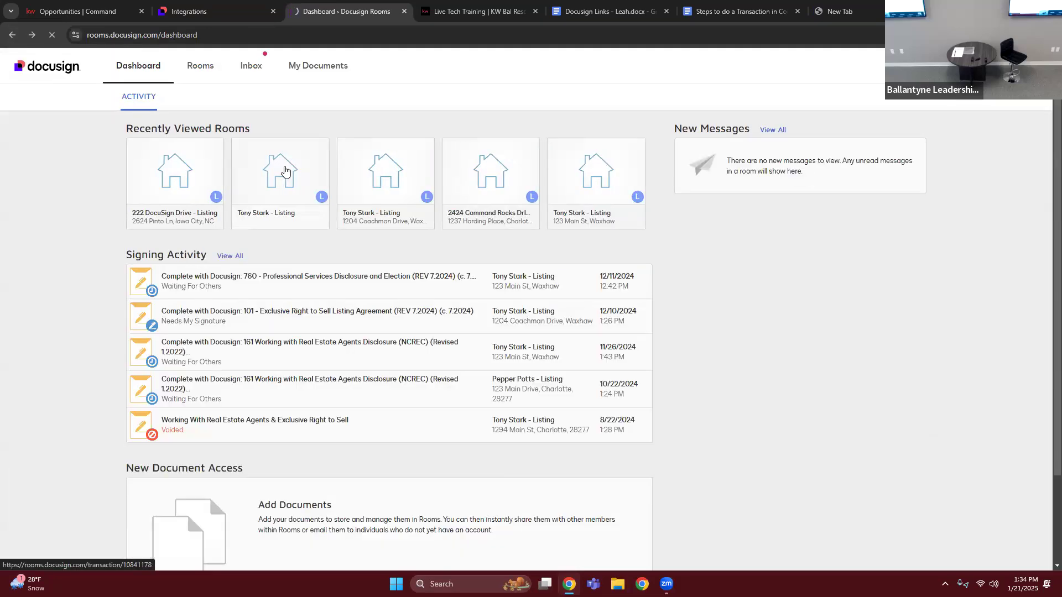
{"action": "left_click", "coordinate": [284, 171]}
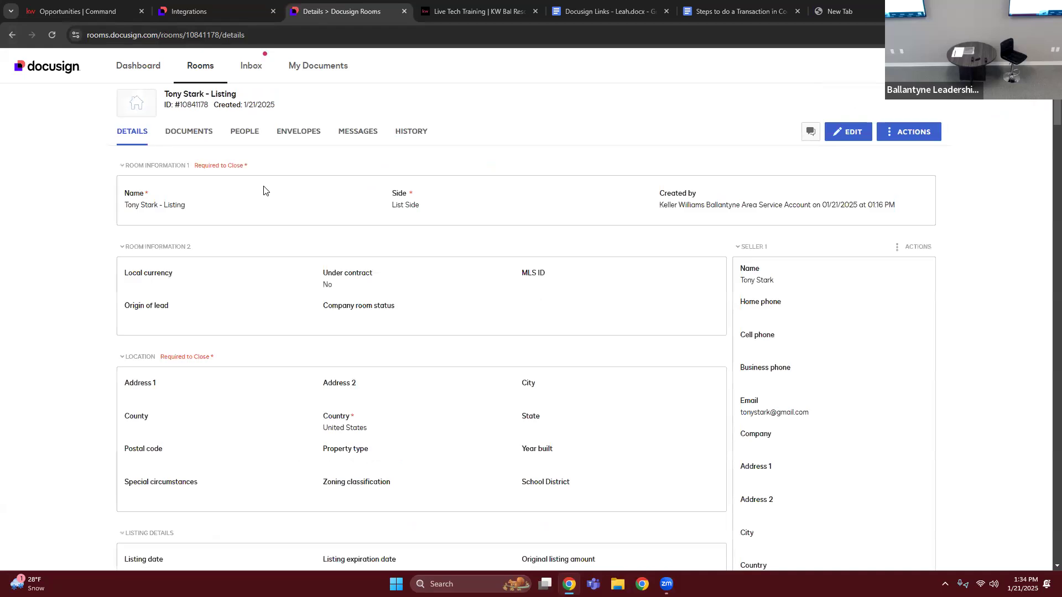
{"action": "left_click", "coordinate": [206, 133]}
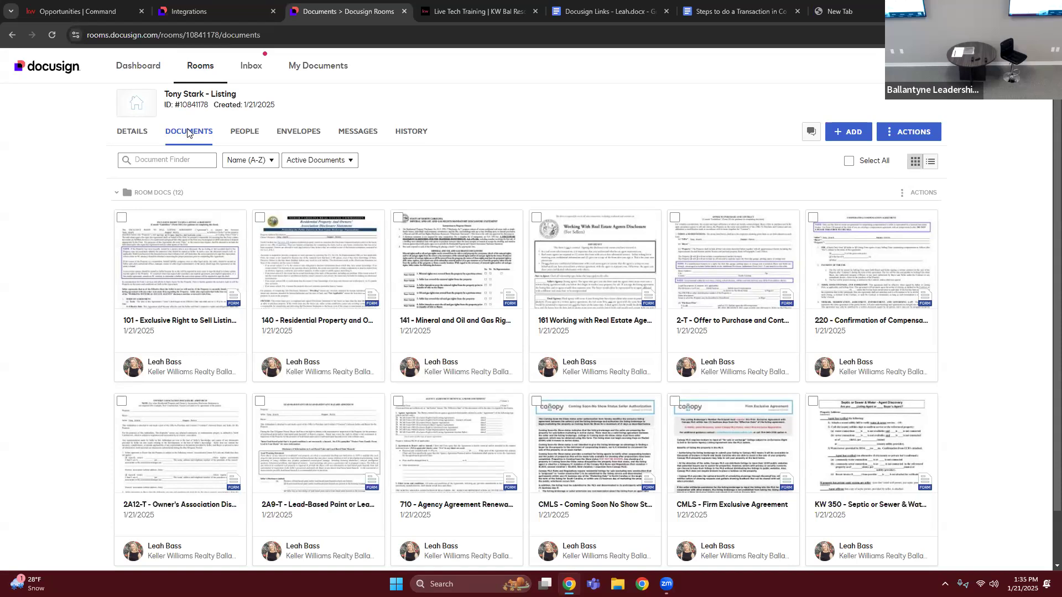
- In the 101 Exclusive Right to Sell Listing Agreement, mark the property as currently listed with another firm, with that agreement expiring 01/14/2025
{"action": "left_click", "coordinate": [185, 252]}
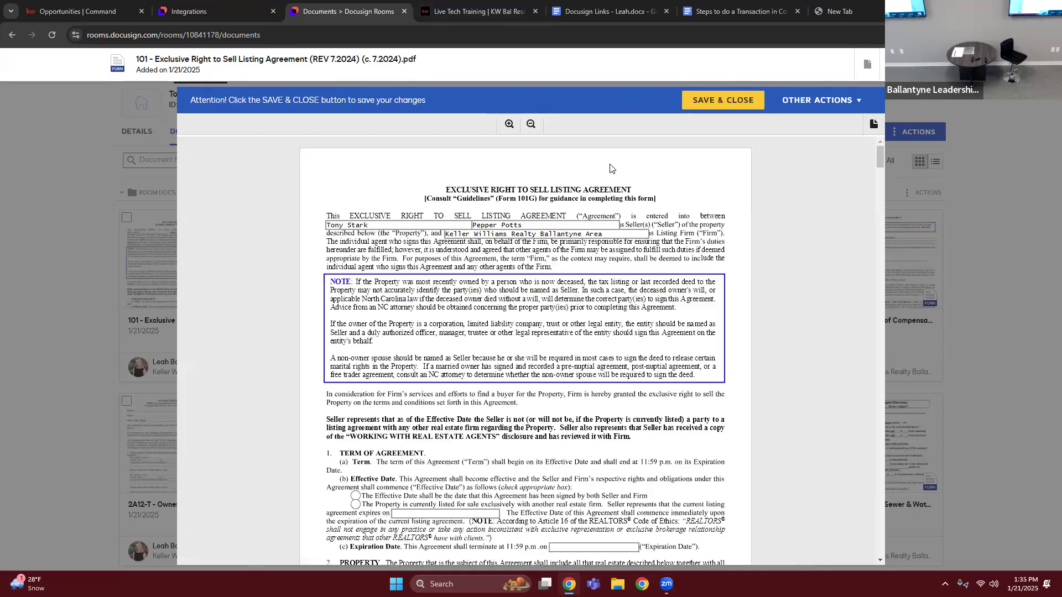
{"action": "left_click", "coordinate": [587, 225]}
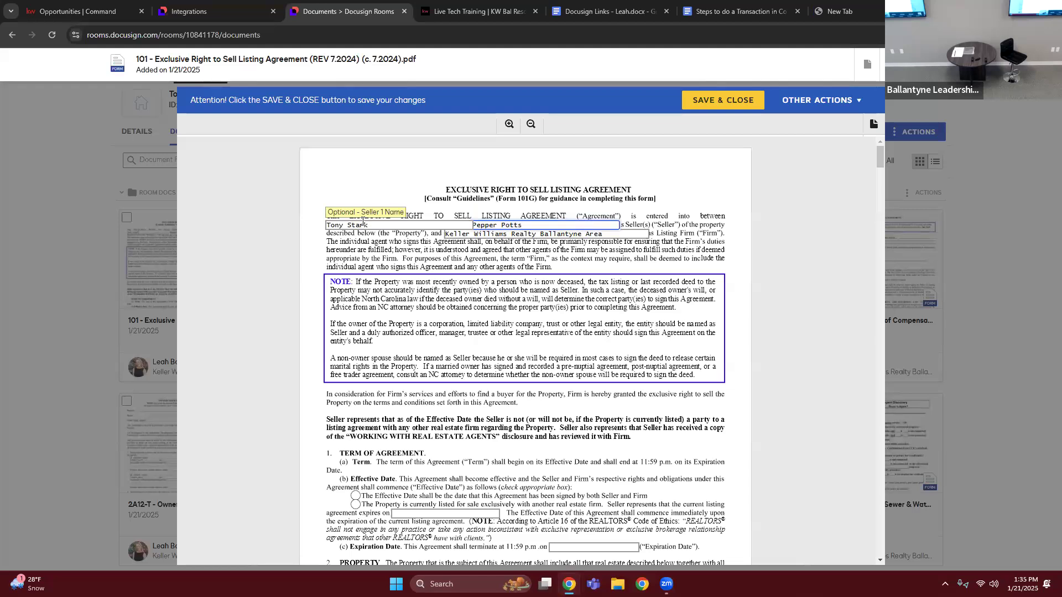
{"action": "scroll", "coordinate": [354, 293], "scroll_direction": "down", "scroll_amount": 4}
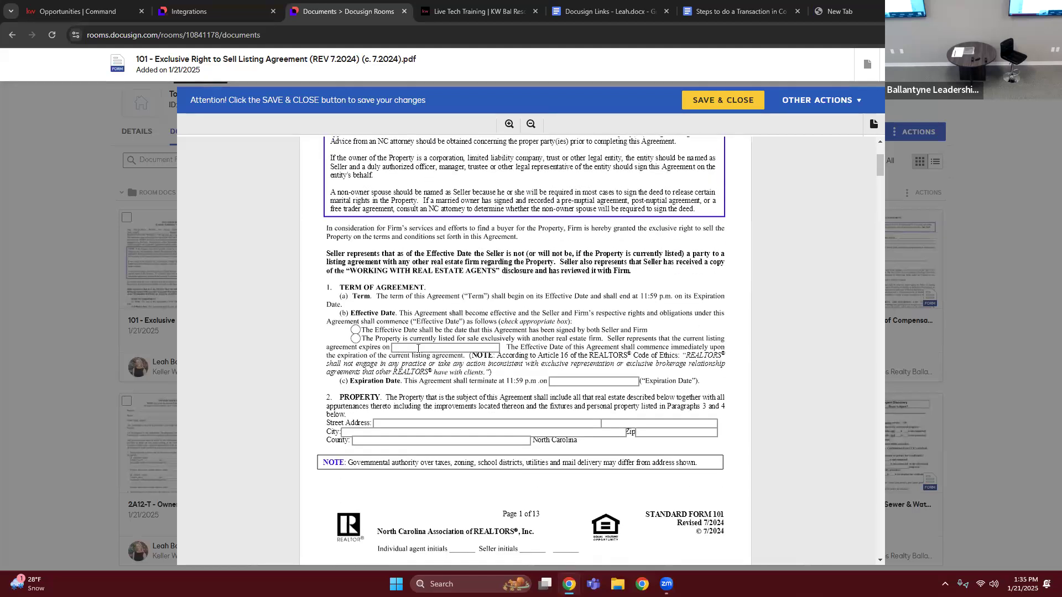
{"action": "left_click", "coordinate": [356, 283]}
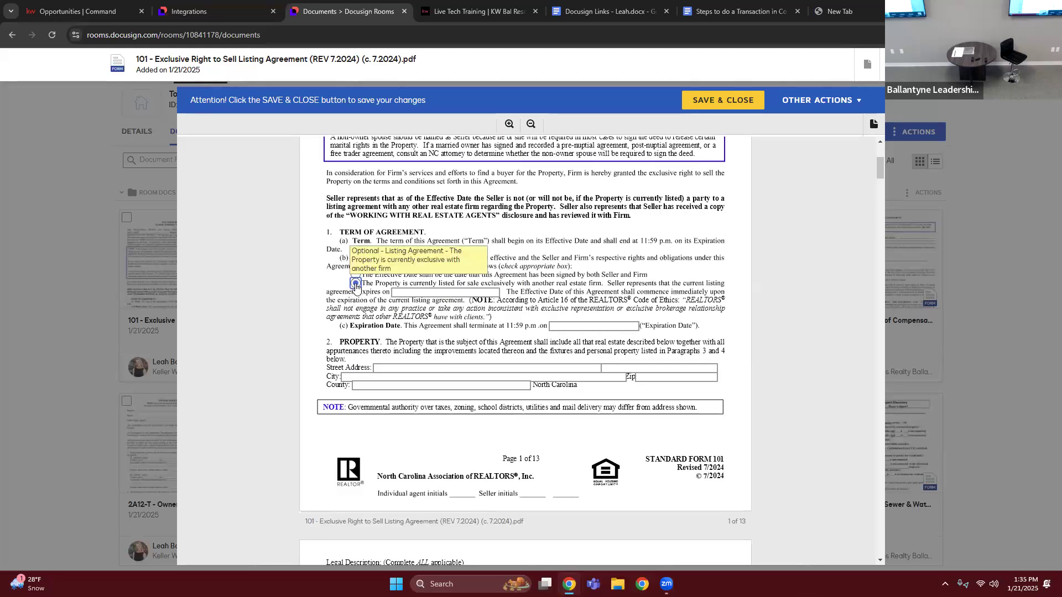
{"action": "left_click", "coordinate": [405, 295]}
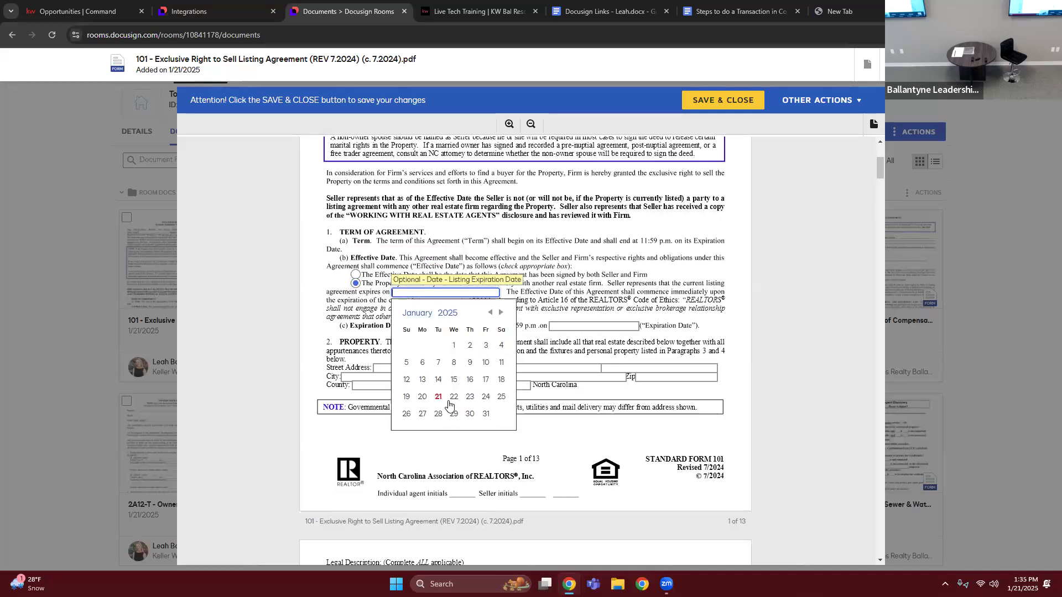
{"action": "left_click", "coordinate": [437, 380]}
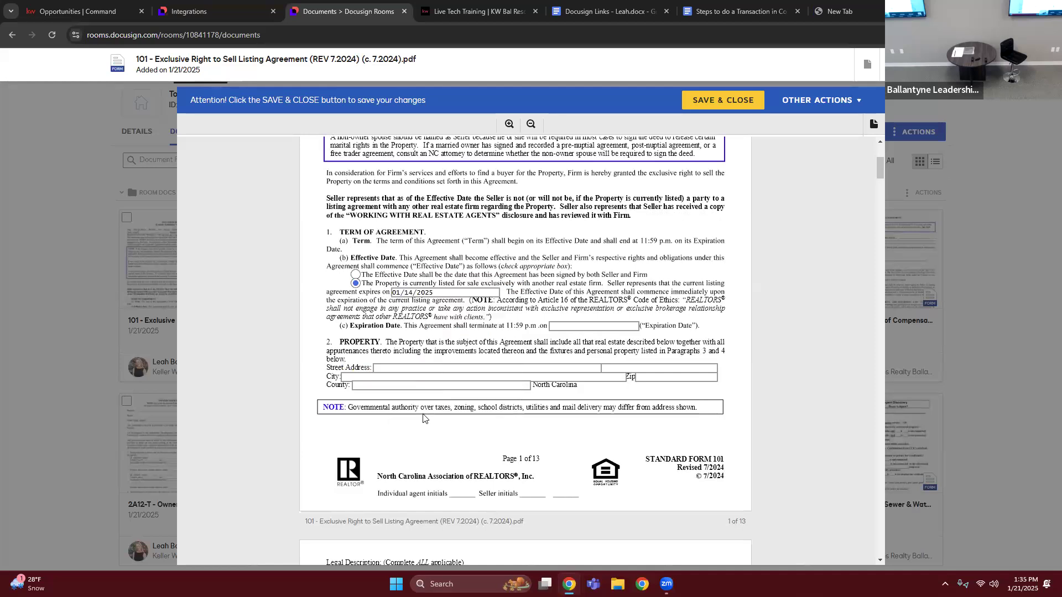
- Enter the property's street address in the listing agreement, look through its next pages, and save and close the form
{"action": "left_click", "coordinate": [412, 368]}
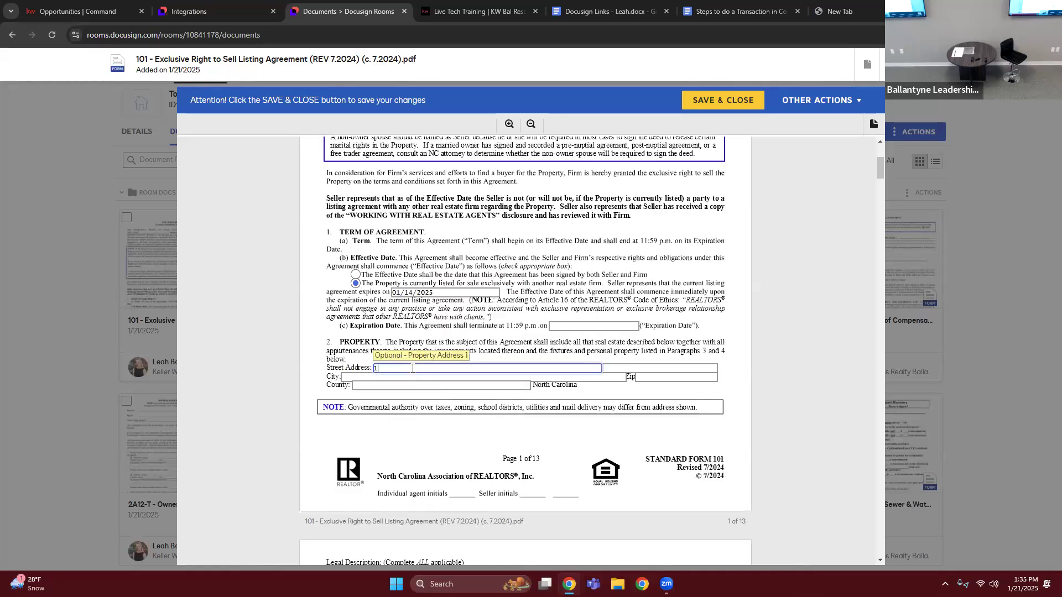
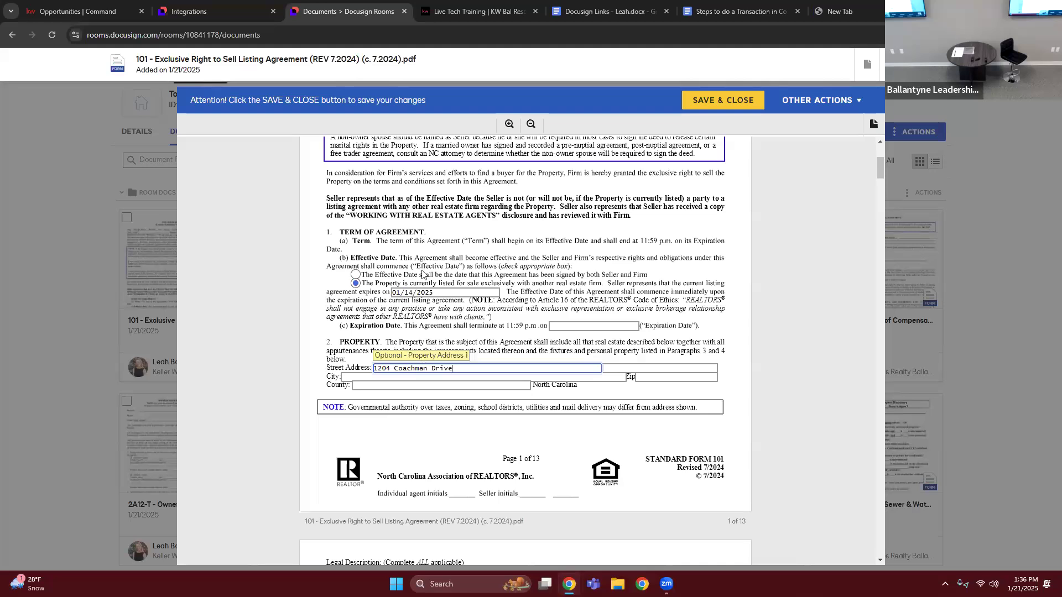
{"action": "scroll", "coordinate": [423, 275], "scroll_direction": "down", "scroll_amount": 5}
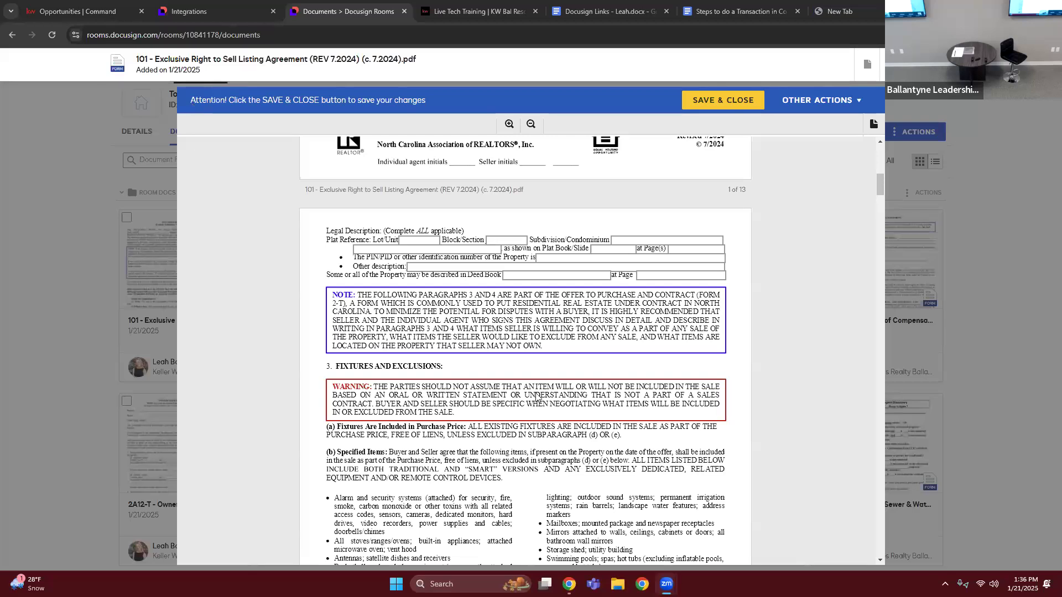
{"action": "scroll", "coordinate": [409, 243], "scroll_direction": "down", "scroll_amount": 5}
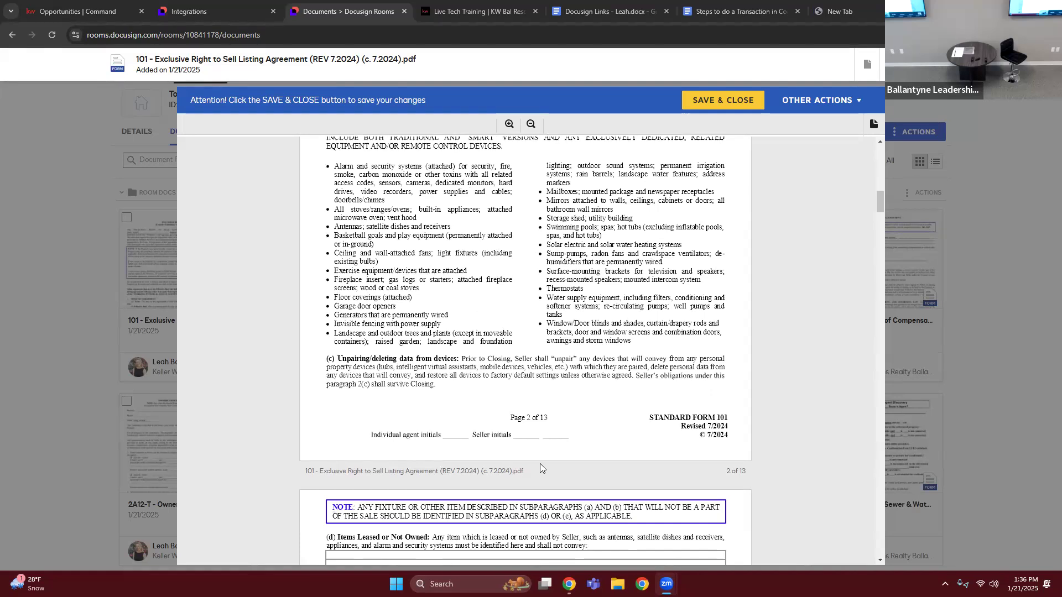
{"action": "left_click", "coordinate": [700, 102]}
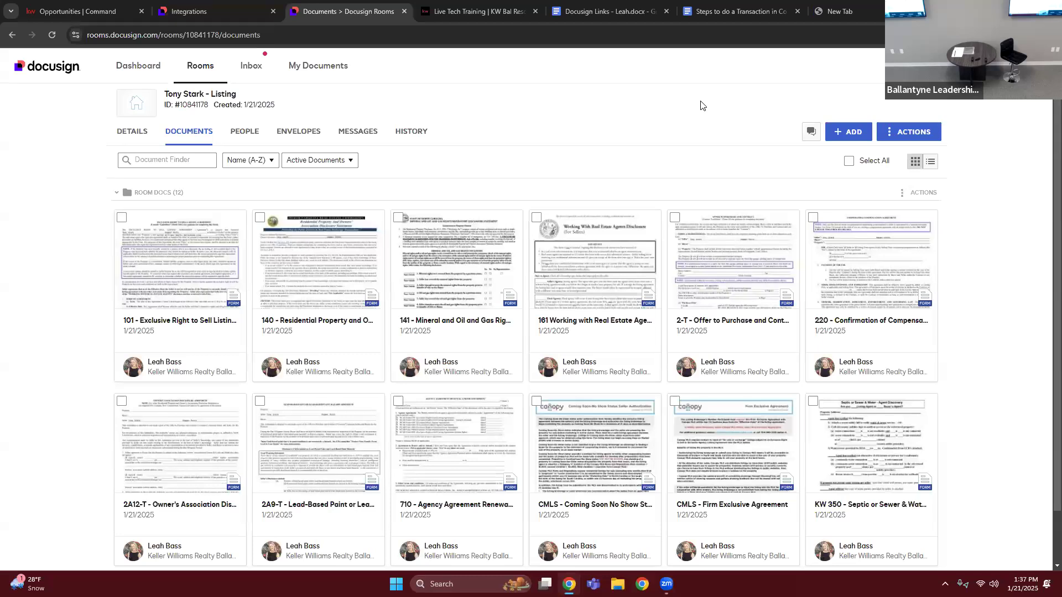
{"action": "left_click", "coordinate": [121, 218]}
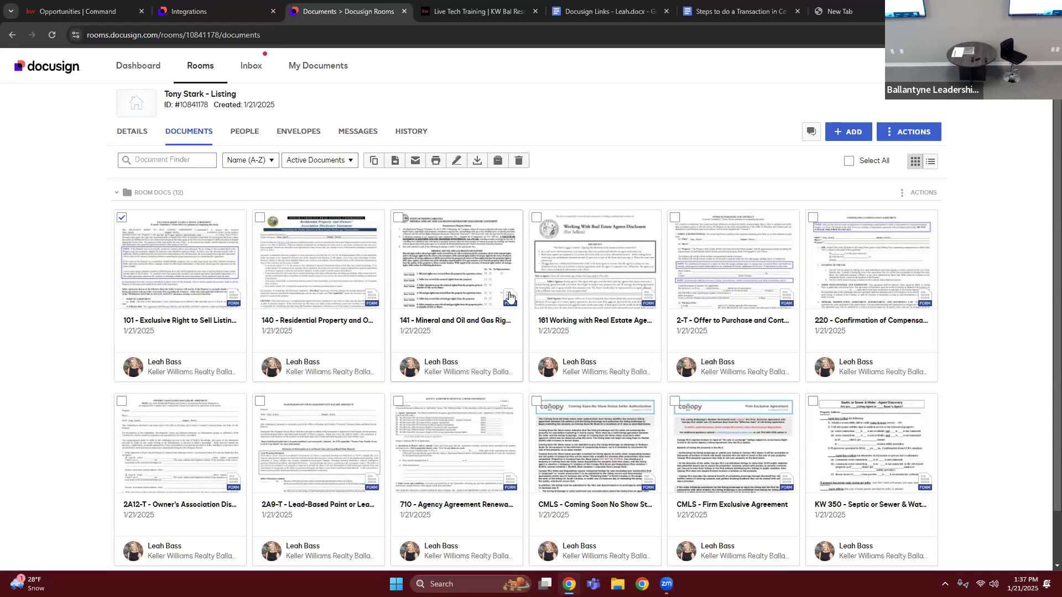
{"action": "left_click", "coordinate": [535, 218]}
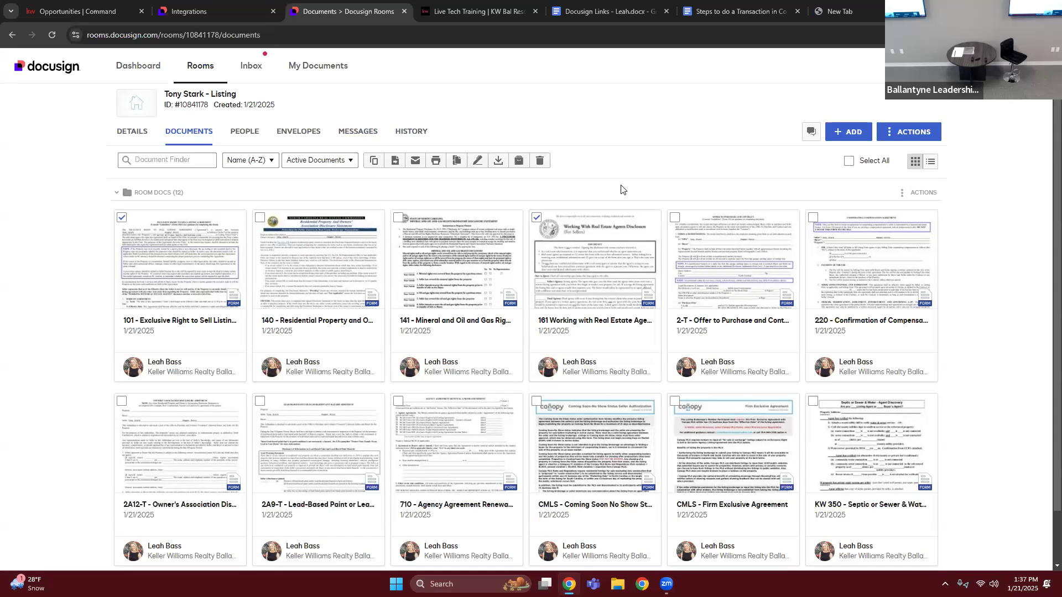
{"action": "left_click", "coordinate": [536, 219]}
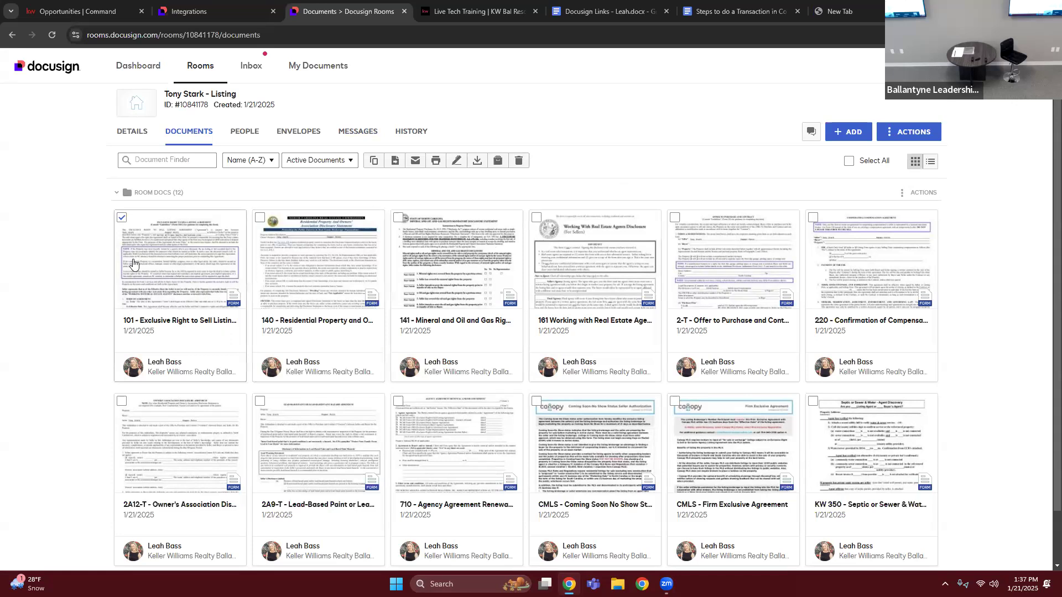
{"action": "left_click", "coordinate": [122, 218]}
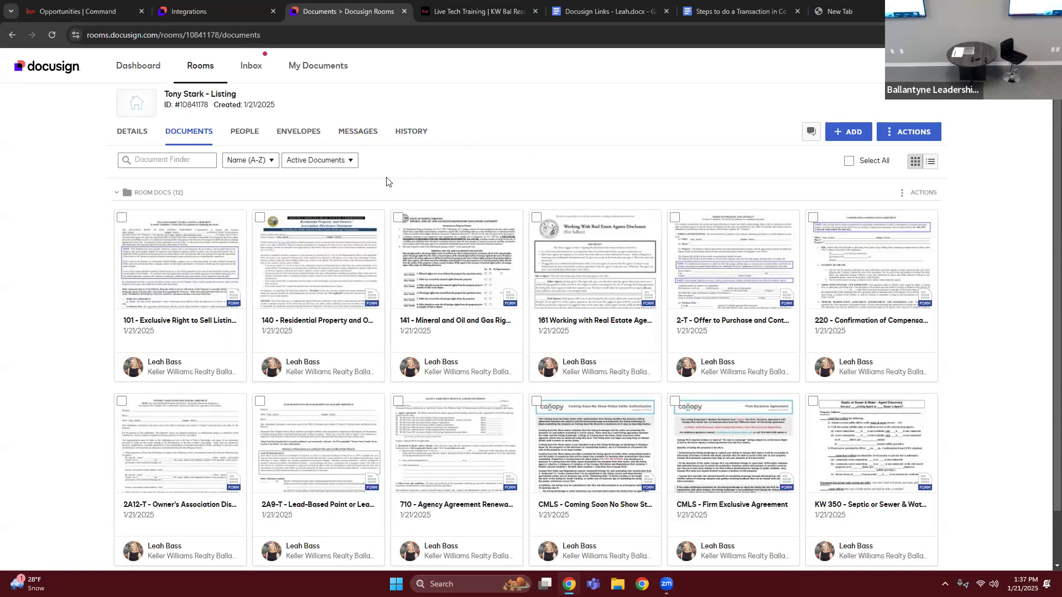
- Create an envelope from the 161 Working with Real Estate Agents disclosure and the 101 Exclusive Right to Sell Listing Agreement
{"action": "left_click", "coordinate": [537, 219]}
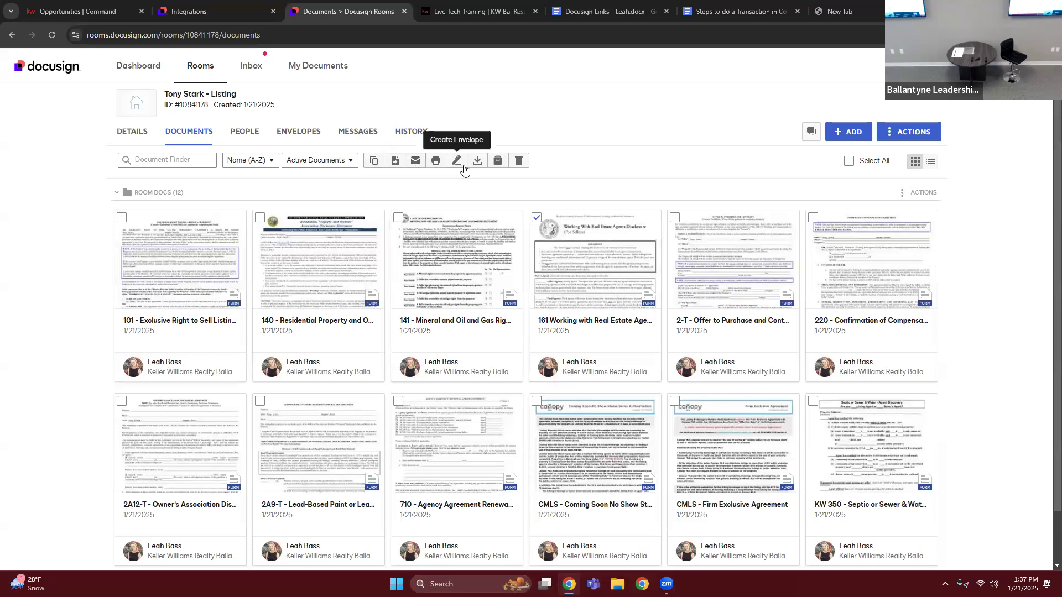
{"action": "left_click", "coordinate": [121, 218]}
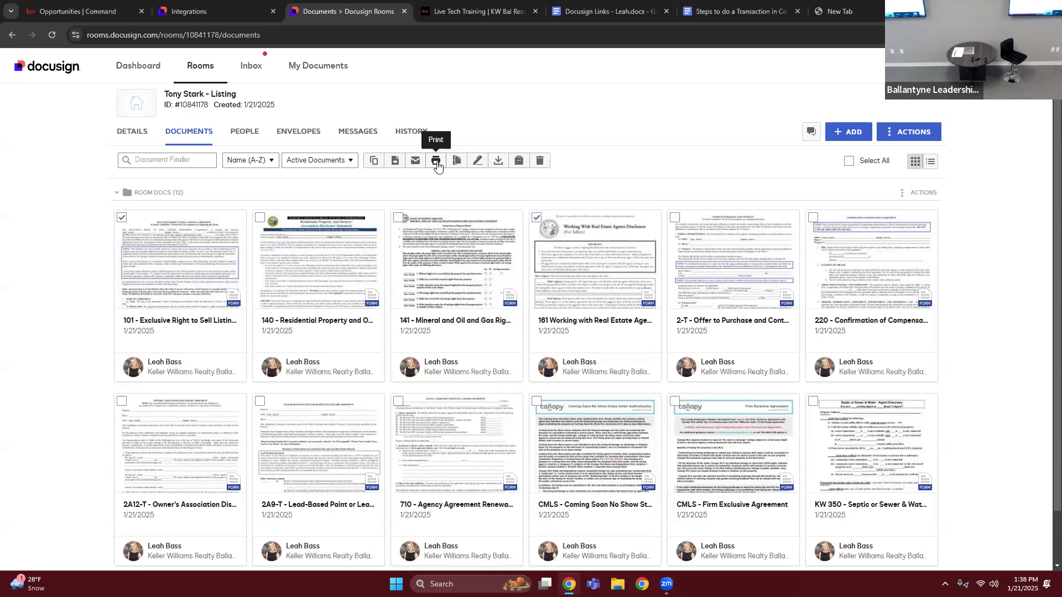
{"action": "left_click", "coordinate": [478, 165]}
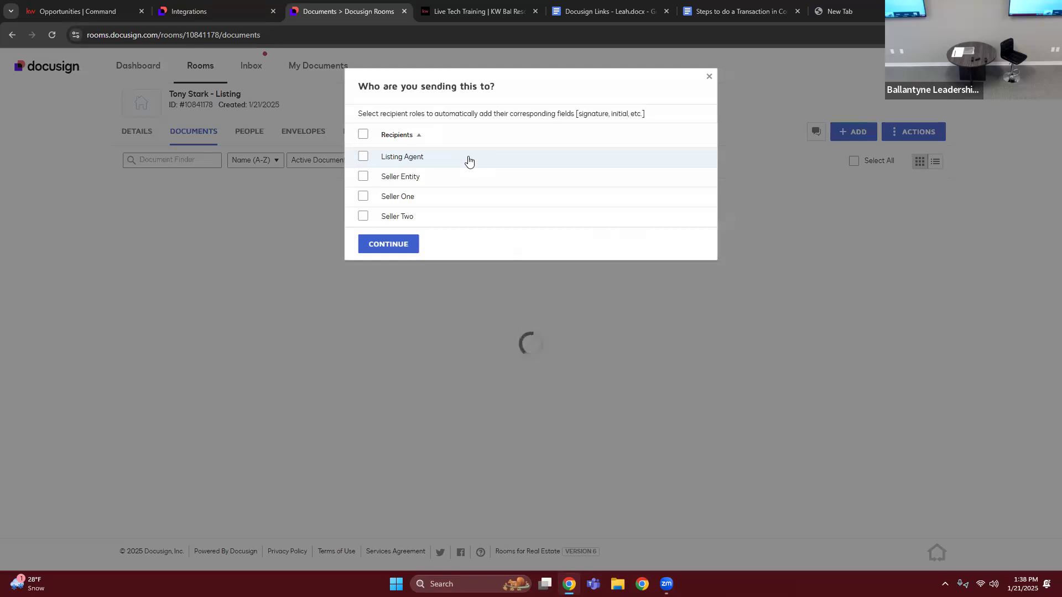
- Choose Listing Agent, Seller One and Seller Two as the envelope's recipient roles and continue to envelope preparation
{"action": "left_click", "coordinate": [362, 157]}
{"action": "left_click", "coordinate": [363, 197]}
{"action": "left_click", "coordinate": [363, 217]}
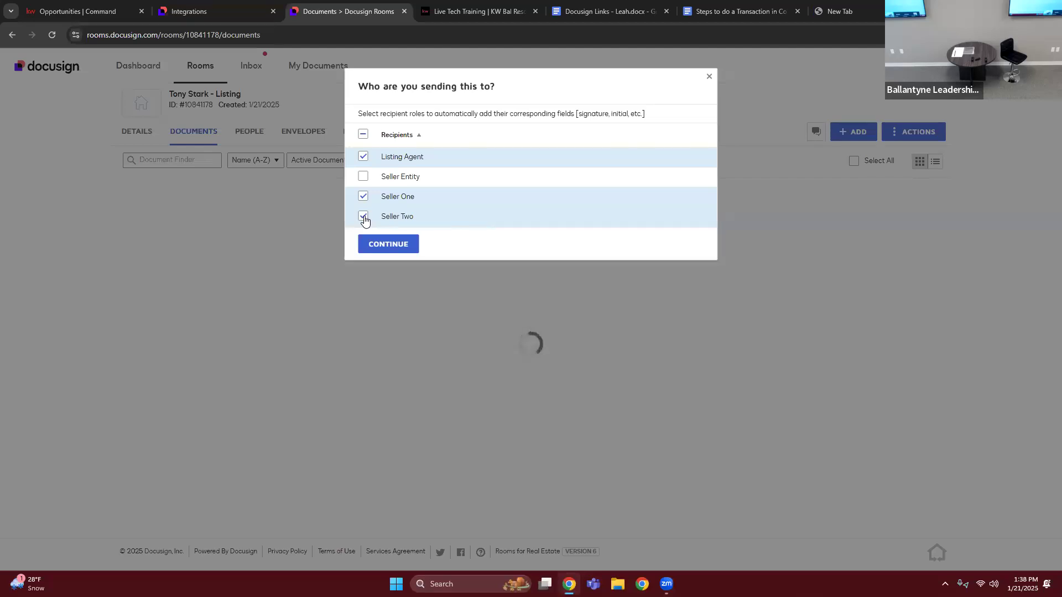
{"action": "left_click", "coordinate": [382, 243]}
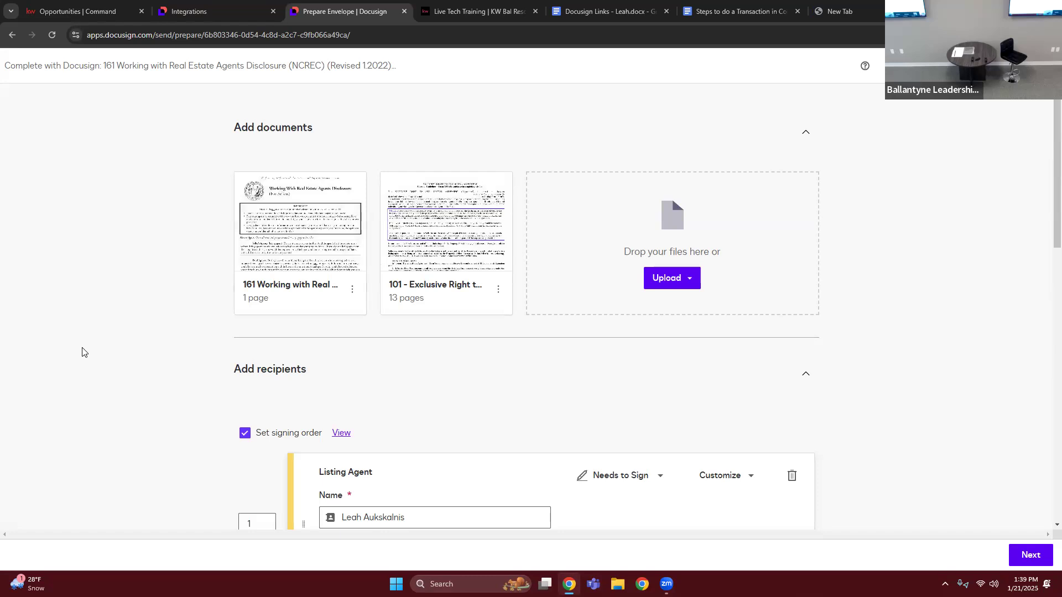
- Review the envelope's documents and recipients, and fill in Seller Two's e-mail address
{"action": "scroll", "coordinate": [83, 350], "scroll_direction": "down", "scroll_amount": 2}
{"action": "scroll", "coordinate": [55, 324], "scroll_direction": "down", "scroll_amount": 3}
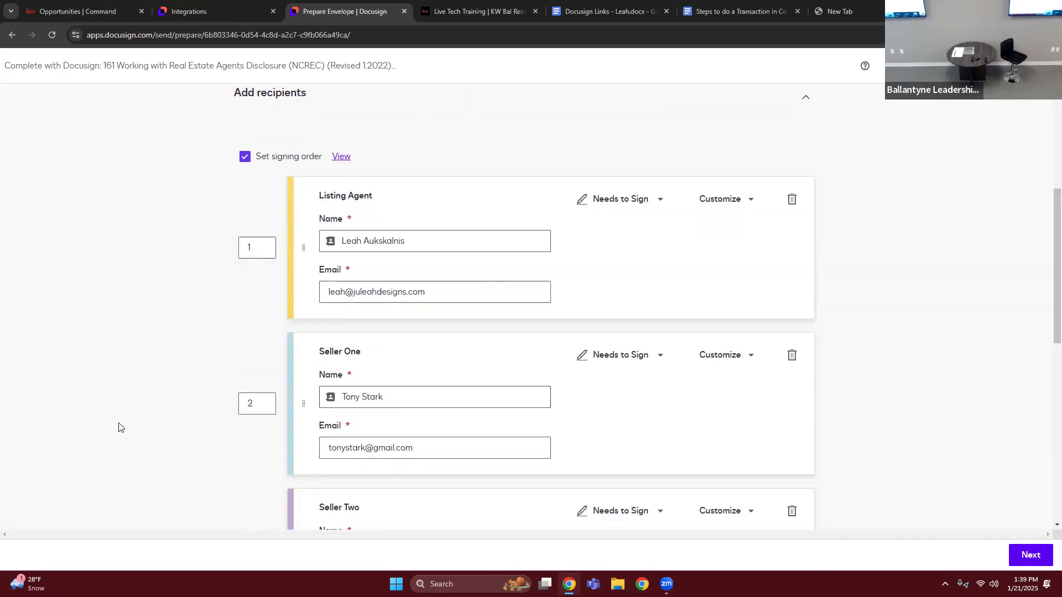
{"action": "scroll", "coordinate": [140, 303], "scroll_direction": "down", "scroll_amount": 2}
{"action": "scroll", "coordinate": [161, 352], "scroll_direction": "up", "scroll_amount": 2}
{"action": "scroll", "coordinate": [365, 486], "scroll_direction": "down", "scroll_amount": 2}
{"action": "left_click", "coordinate": [370, 495]}
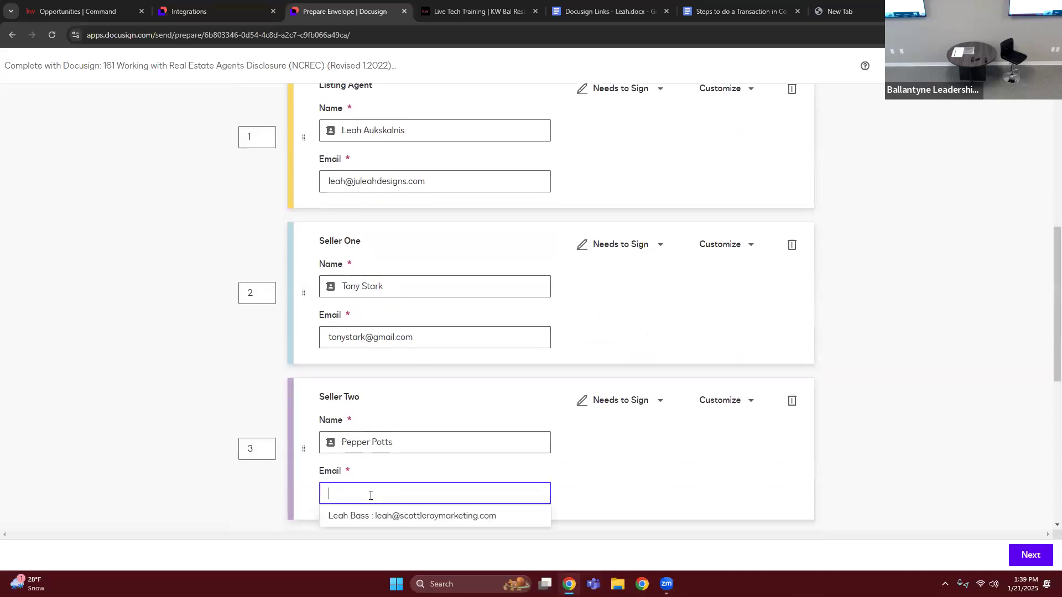
- Examine the signing order numbers of the Listing Agent, Seller One and Seller Two
{"action": "left_click", "coordinate": [259, 138]}
{"action": "left_click", "coordinate": [251, 293]}
{"action": "left_click", "coordinate": [250, 448]}
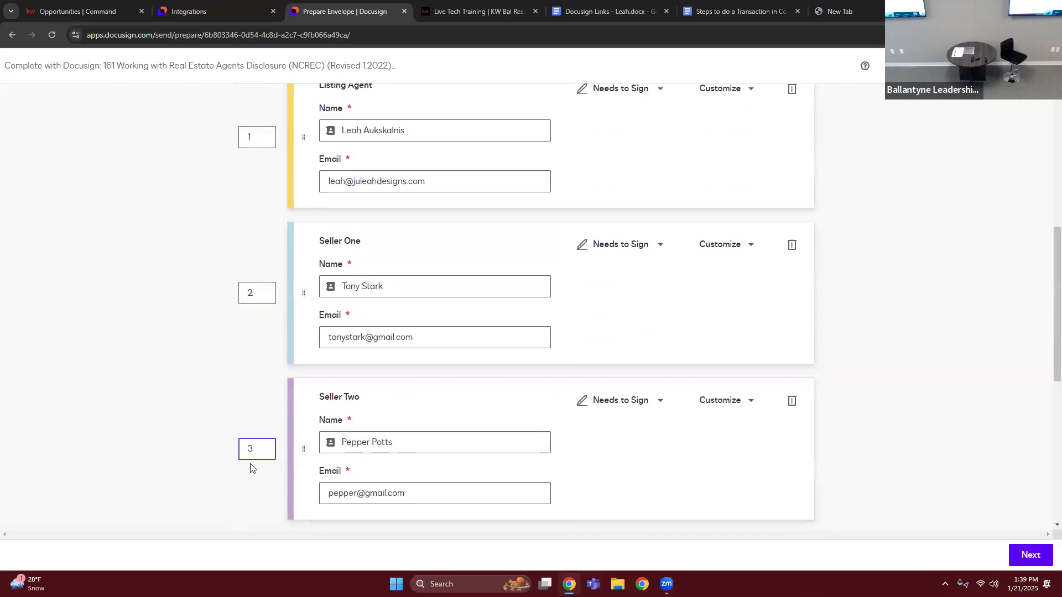
{"action": "scroll", "coordinate": [226, 404], "scroll_direction": "up", "scroll_amount": 2}
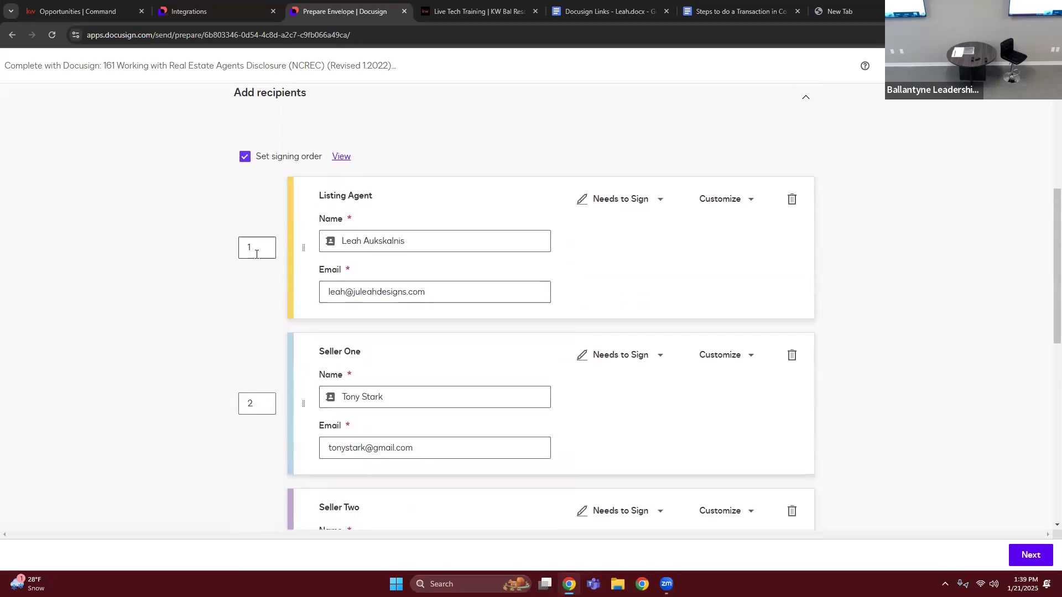
{"action": "left_click", "coordinate": [241, 408]}
{"action": "left_click", "coordinate": [258, 246]}
- Set Seller Two's signing order to 5 and compare it with the other recipients' order numbers
{"action": "scroll", "coordinate": [262, 268], "scroll_direction": "down", "scroll_amount": 3}
{"action": "left_click", "coordinate": [267, 393]}
{"action": "type", "text": "5"}
{"action": "scroll", "coordinate": [303, 356], "scroll_direction": "up", "scroll_amount": 1}
{"action": "left_click", "coordinate": [261, 248]}
{"action": "scroll", "coordinate": [265, 343], "scroll_direction": "down", "scroll_amount": 2}
{"action": "left_click", "coordinate": [263, 294]}
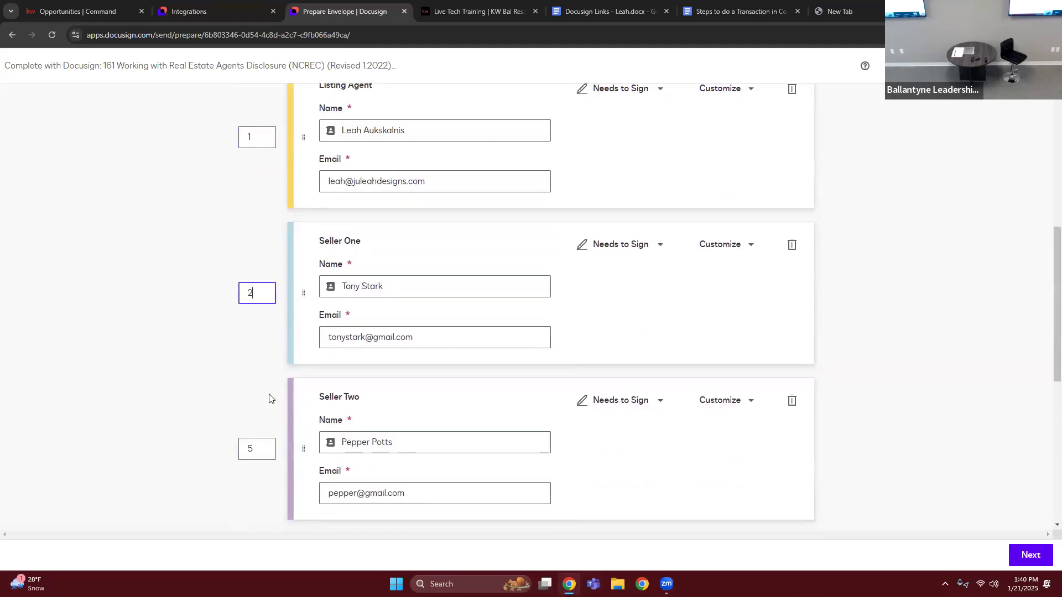
- Set Seller Two's signing order back to 3
{"action": "left_click", "coordinate": [261, 480]}
{"action": "left_click", "coordinate": [249, 452]}
{"action": "key", "text": "BackSpace"}
{"action": "type", "text": "3"}
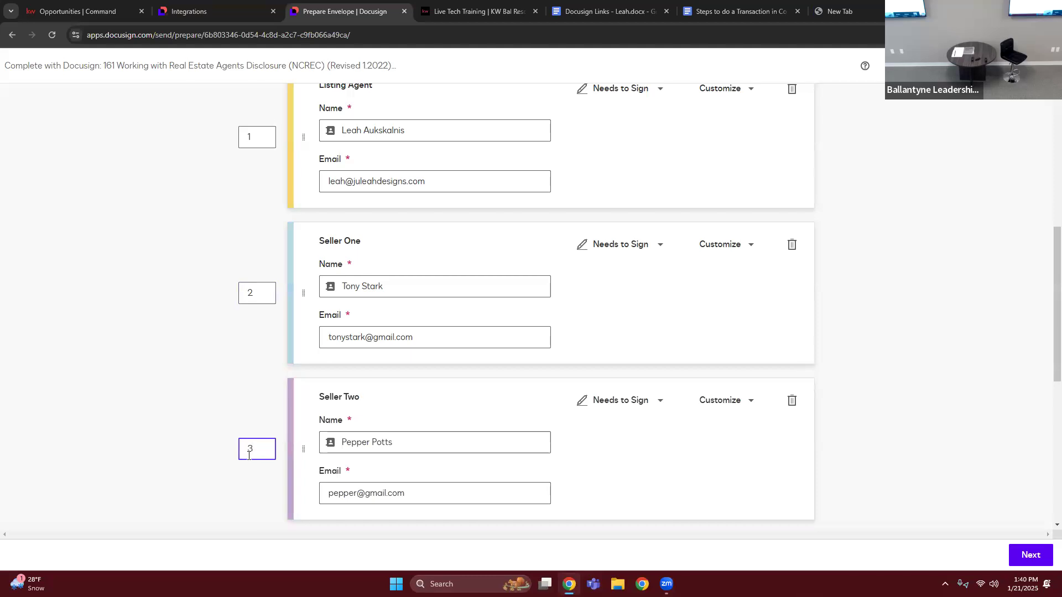
- Turn the signing order off and on again twice to compare how the recipients are arranged
{"action": "left_click", "coordinate": [167, 260]}
{"action": "scroll", "coordinate": [153, 434], "scroll_direction": "up", "scroll_amount": 2}
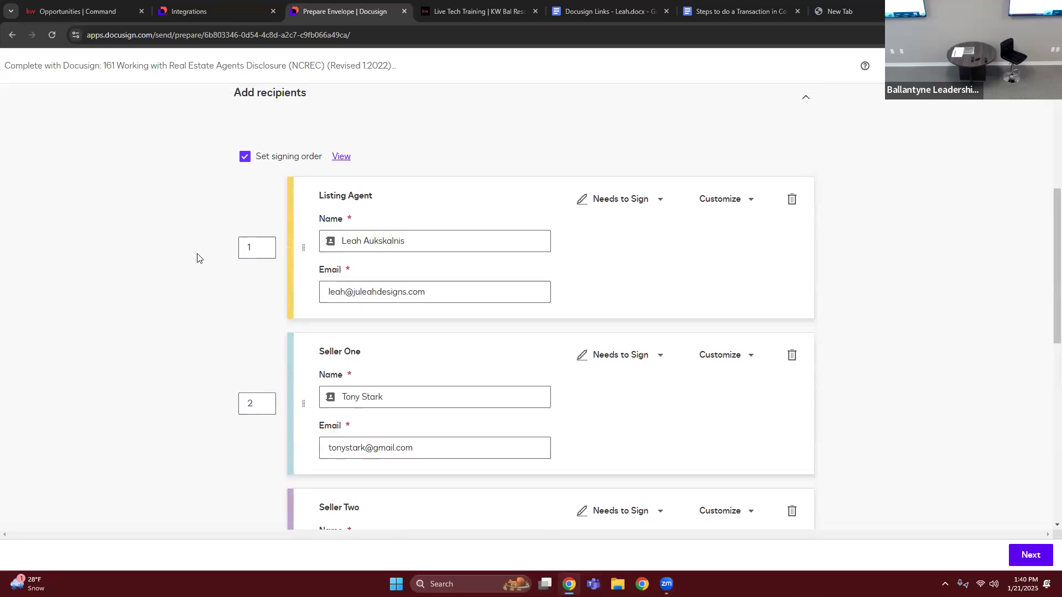
{"action": "left_click", "coordinate": [246, 160]}
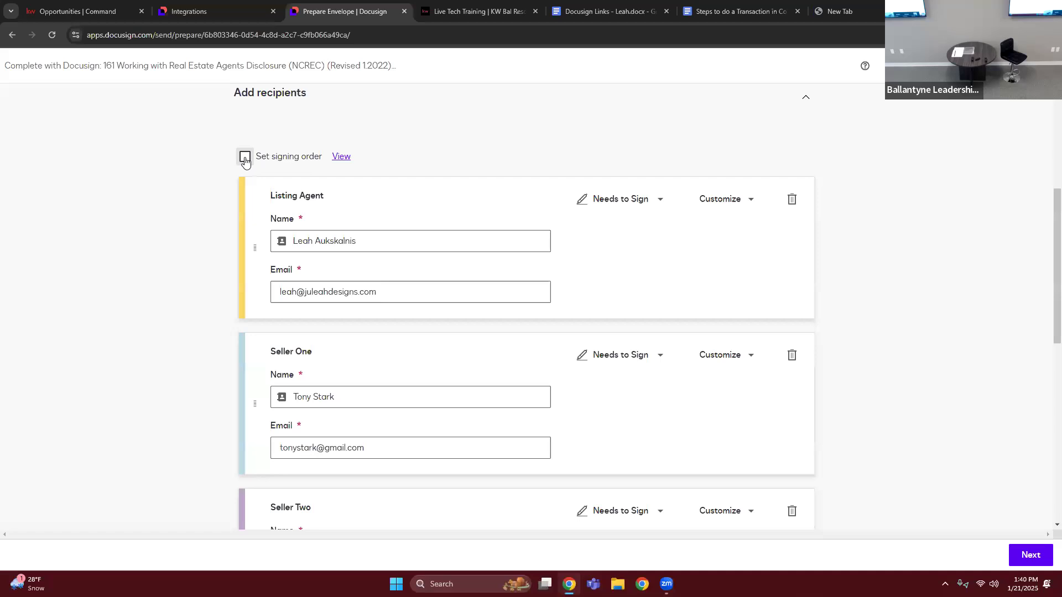
{"action": "left_click", "coordinate": [245, 159]}
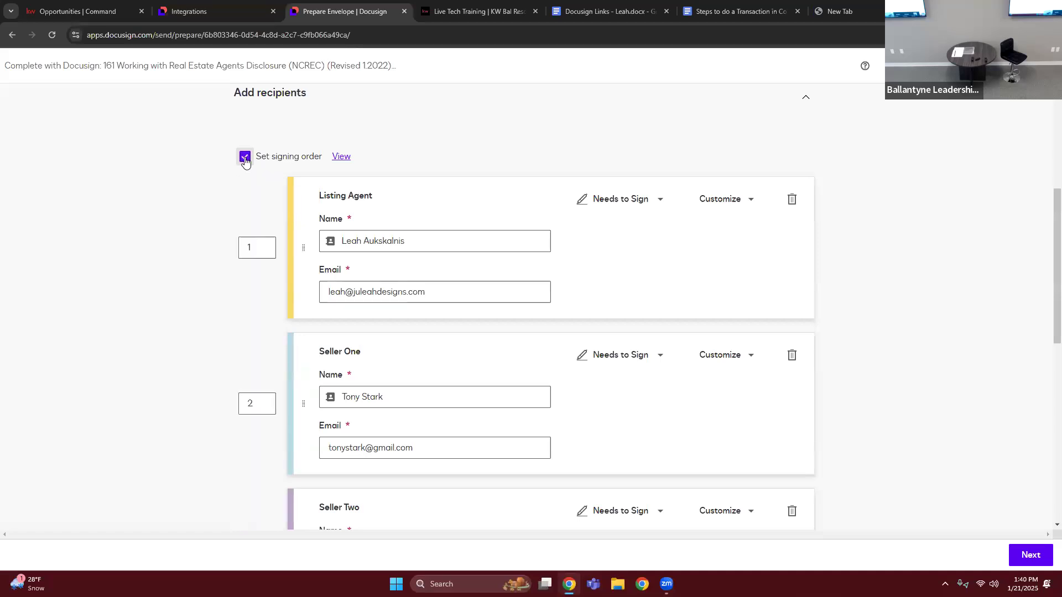
{"action": "left_click", "coordinate": [245, 158]}
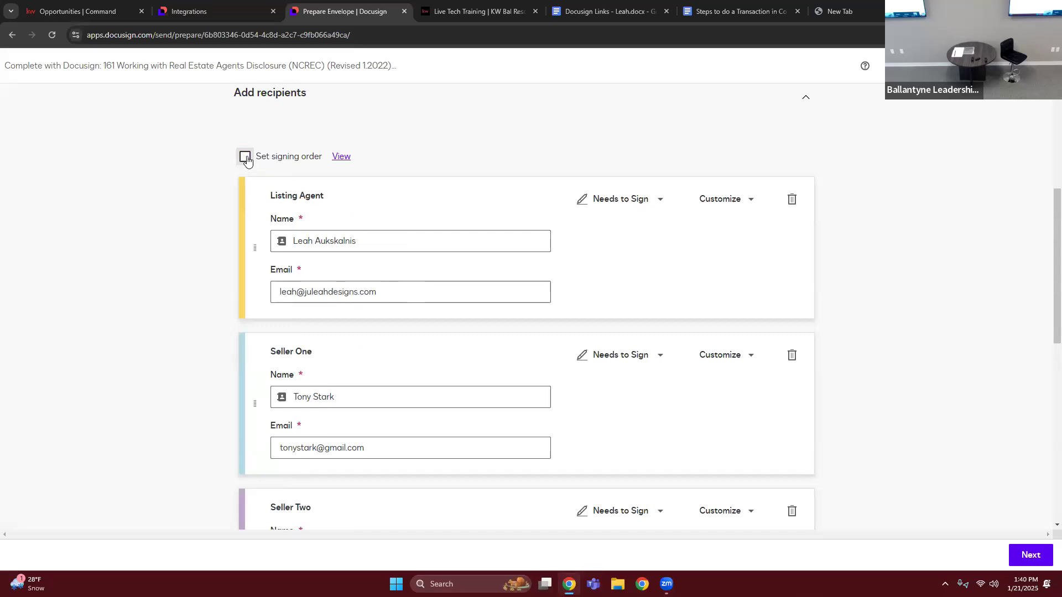
{"action": "left_click", "coordinate": [244, 159]}
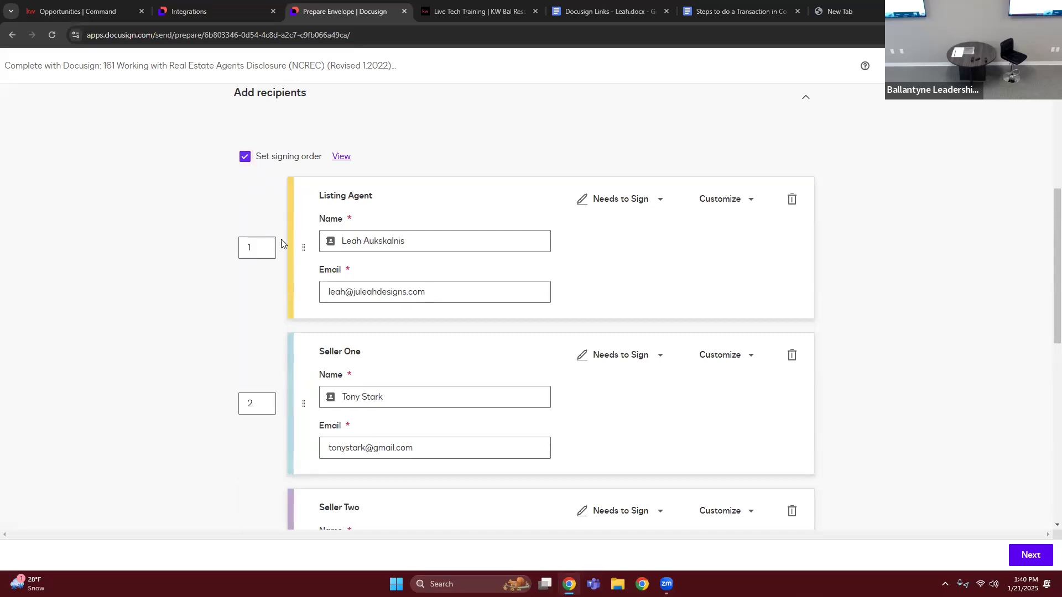
{"action": "scroll", "coordinate": [166, 304], "scroll_direction": "down", "scroll_amount": 2}
{"action": "scroll", "coordinate": [188, 249], "scroll_direction": "up", "scroll_amount": 1}
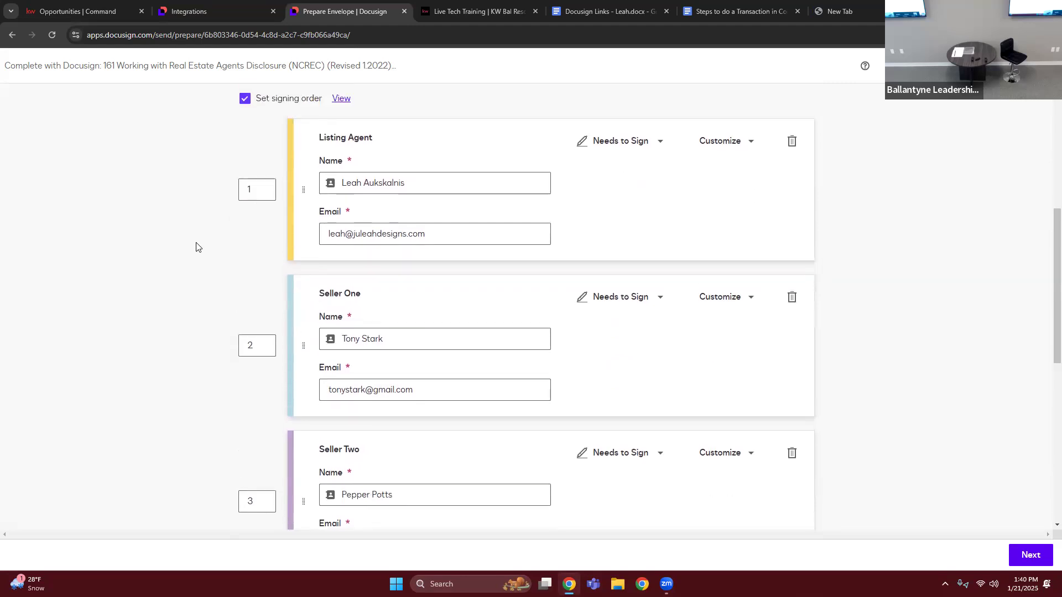
- Check the recipients' signing order numbers and turn off the envelope's signing order
{"action": "left_click", "coordinate": [263, 198]}
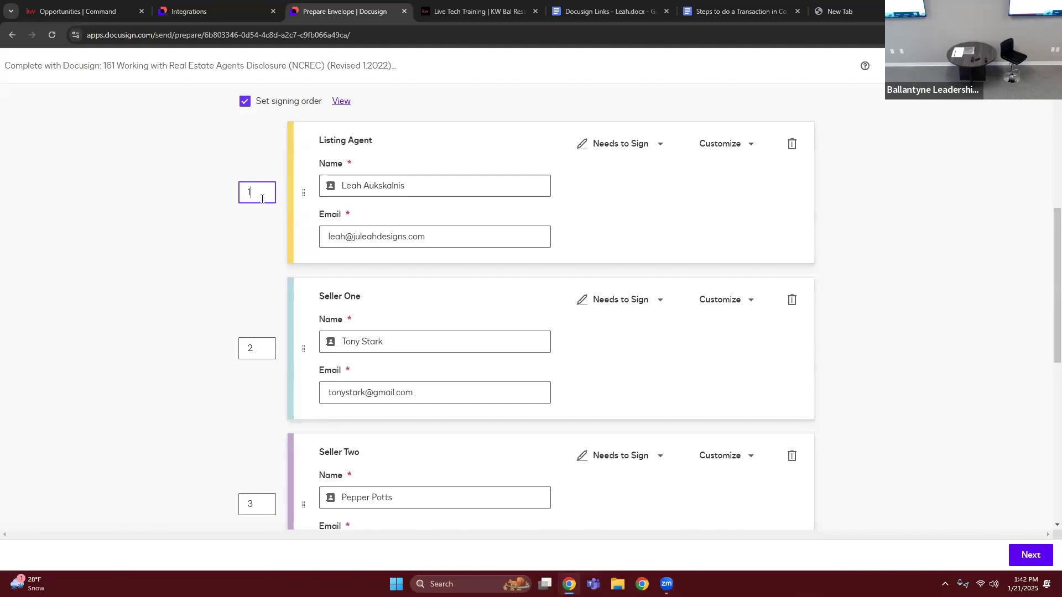
{"action": "left_click", "coordinate": [43, 163]}
{"action": "scroll", "coordinate": [48, 216], "scroll_direction": "down", "scroll_amount": 1}
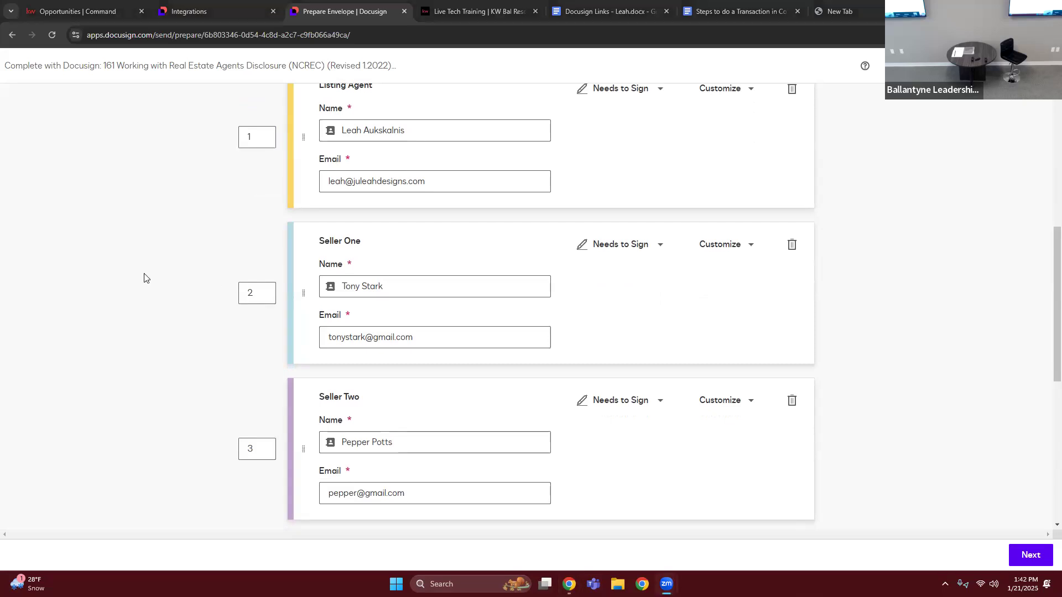
{"action": "scroll", "coordinate": [86, 180], "scroll_direction": "down", "scroll_amount": 3}
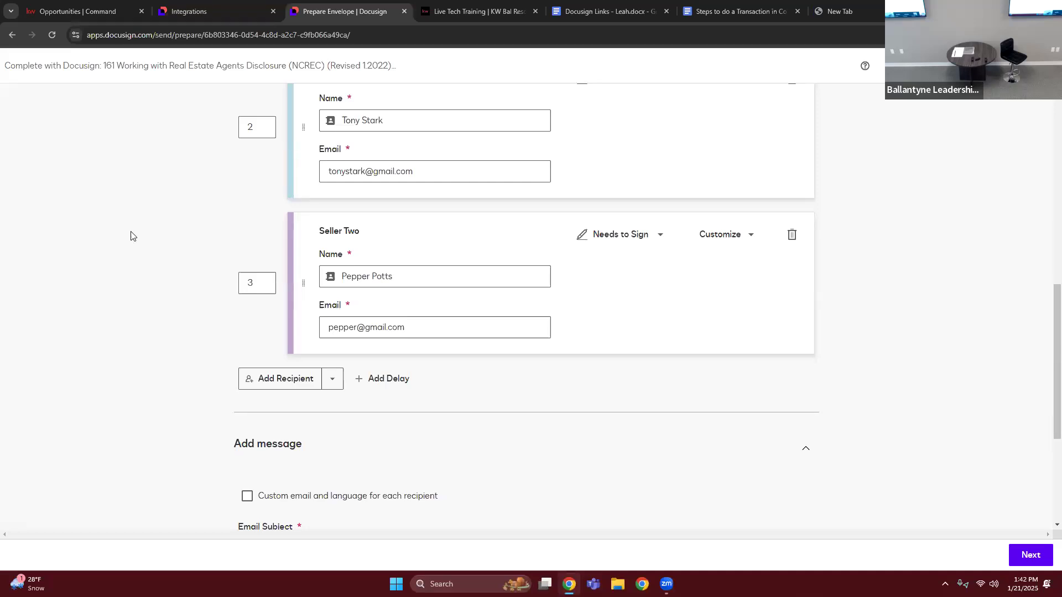
{"action": "scroll", "coordinate": [182, 204], "scroll_direction": "up", "scroll_amount": 4}
{"action": "left_click", "coordinate": [242, 105]}
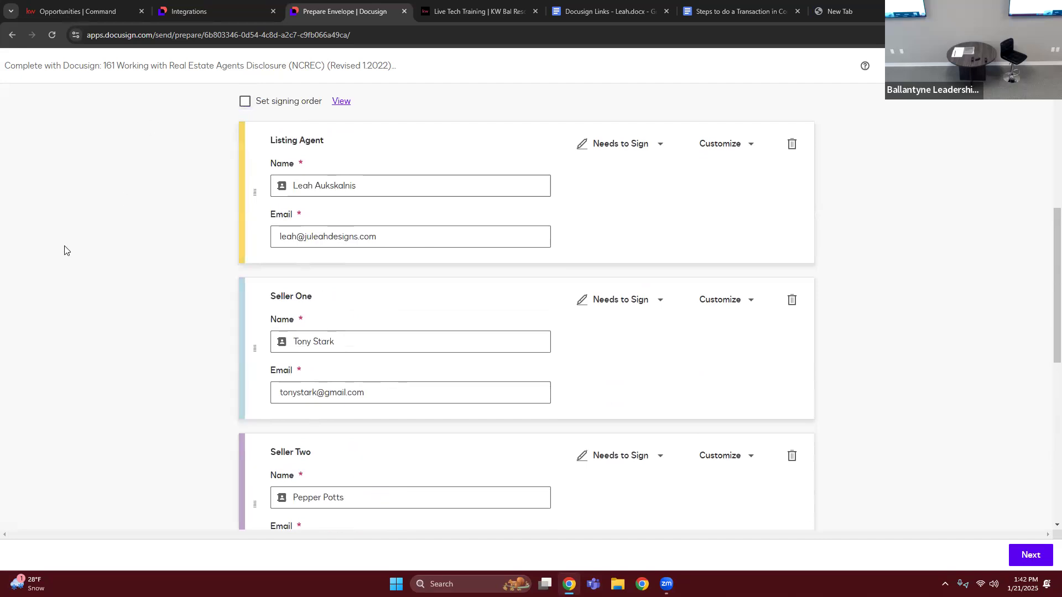
- Review the remaining recipients and the envelope message section, examining the default email subject and the email message field
{"action": "scroll", "coordinate": [124, 334], "scroll_direction": "down", "scroll_amount": 3}
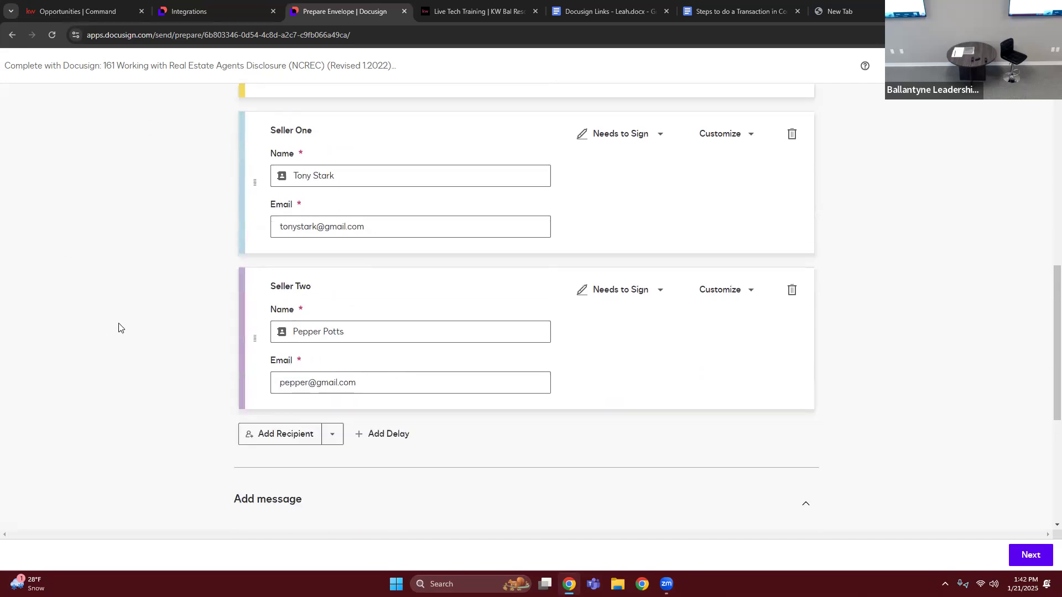
{"action": "scroll", "coordinate": [83, 293], "scroll_direction": "down", "scroll_amount": 2}
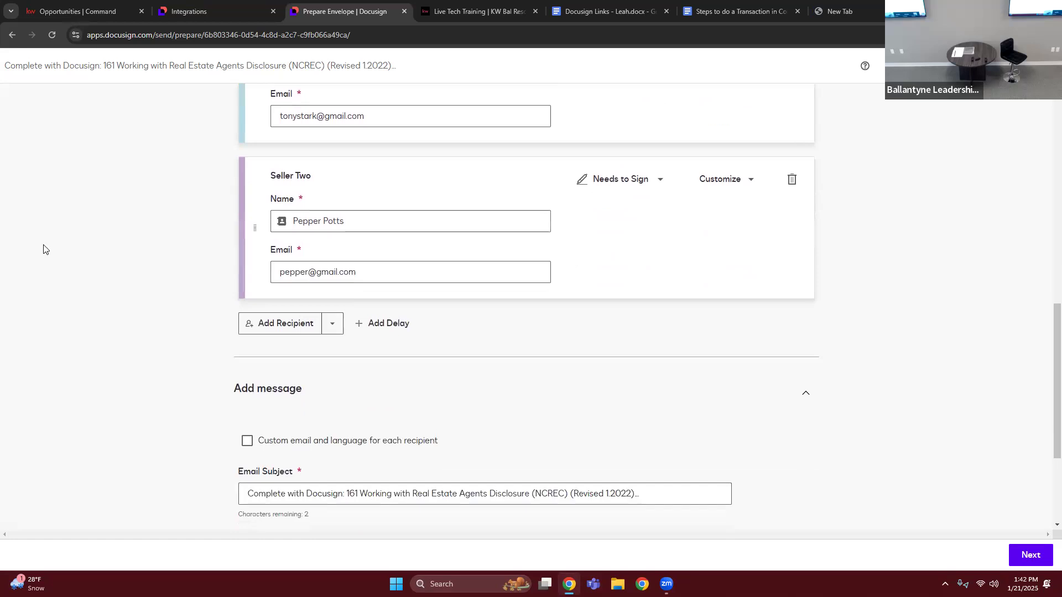
{"action": "scroll", "coordinate": [100, 251], "scroll_direction": "down", "scroll_amount": 2}
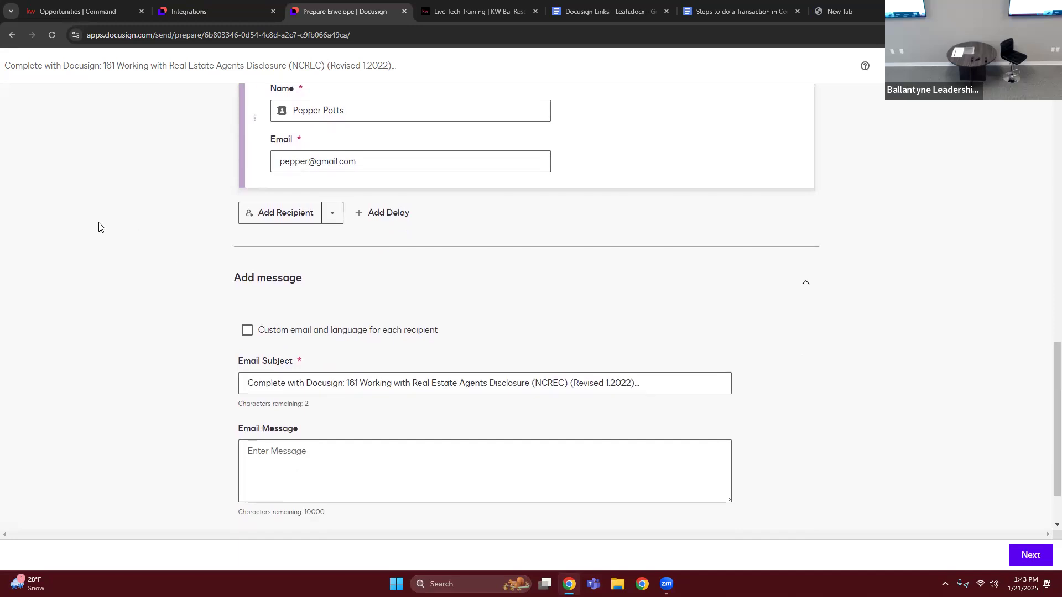
{"action": "scroll", "coordinate": [61, 368], "scroll_direction": "down", "scroll_amount": 1}
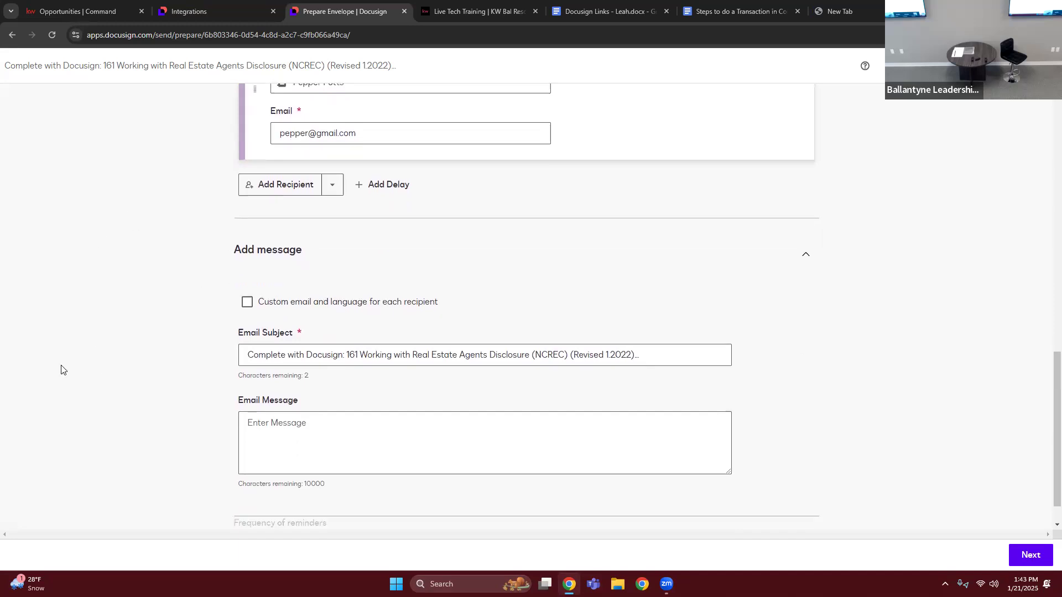
{"action": "scroll", "coordinate": [135, 381], "scroll_direction": "up", "scroll_amount": 1}
{"action": "double_click", "coordinate": [372, 369]}
{"action": "left_click", "coordinate": [372, 370]}
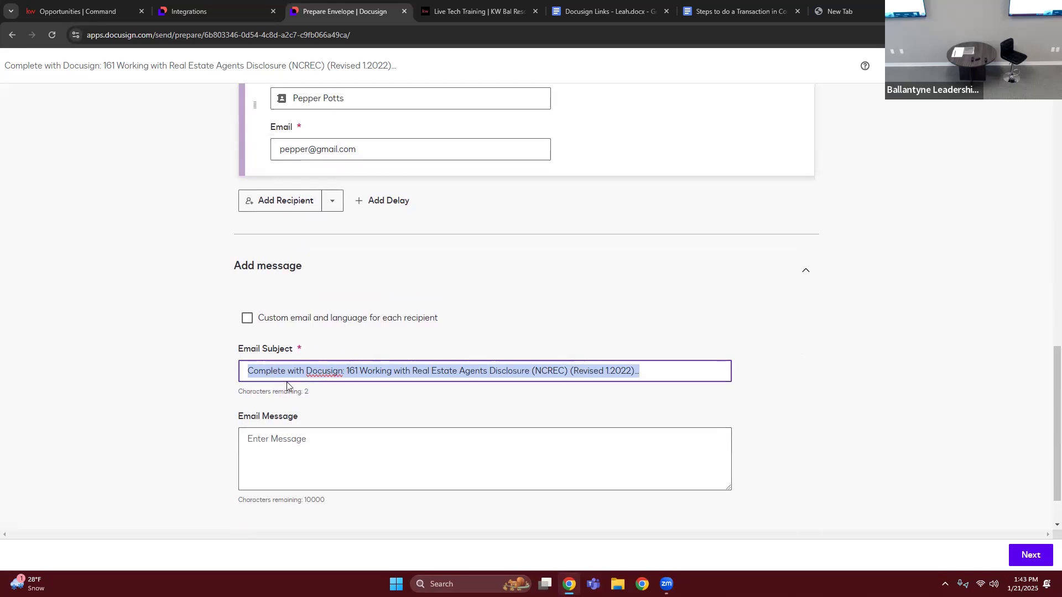
{"action": "left_click", "coordinate": [138, 362]}
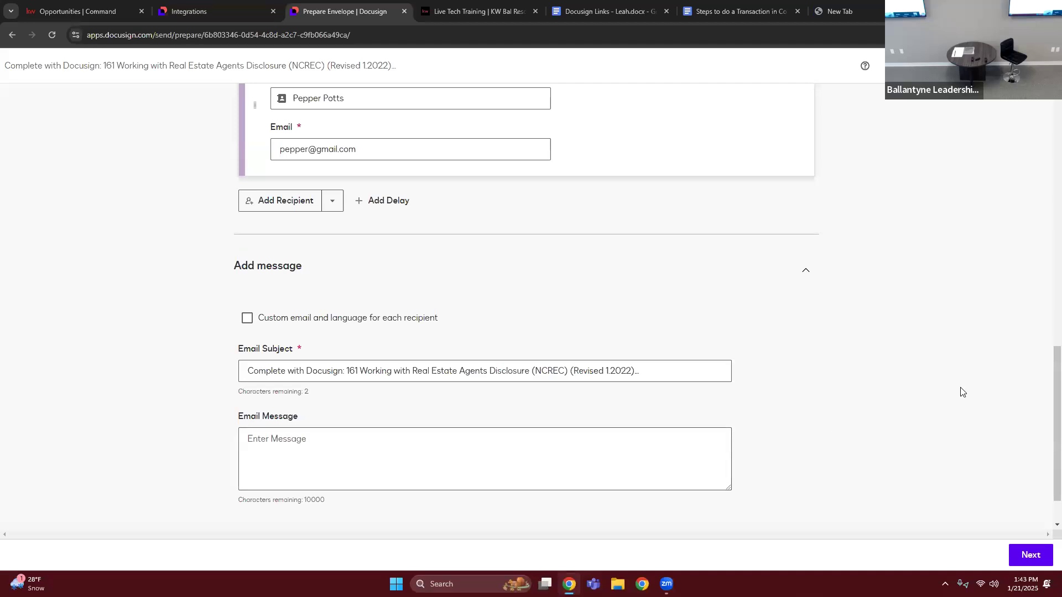
- Advance the envelope to field placement and list the colour-coded recipients beside the disclosure's signature area
{"action": "left_click", "coordinate": [1029, 564]}
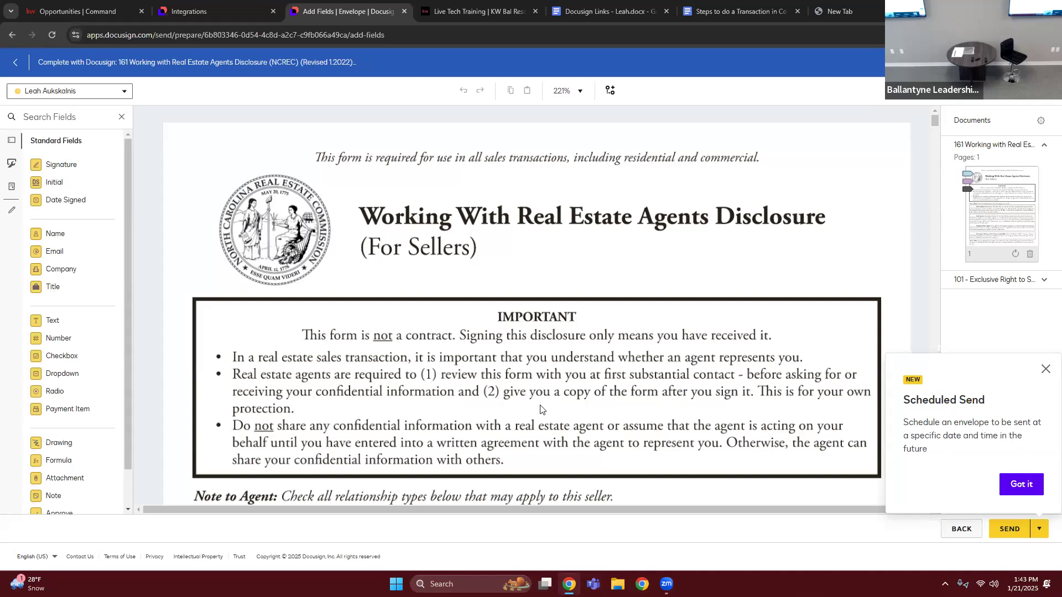
{"action": "scroll", "coordinate": [545, 410], "scroll_direction": "down", "scroll_amount": 5}
{"action": "scroll", "coordinate": [516, 390], "scroll_direction": "down", "scroll_amount": 5}
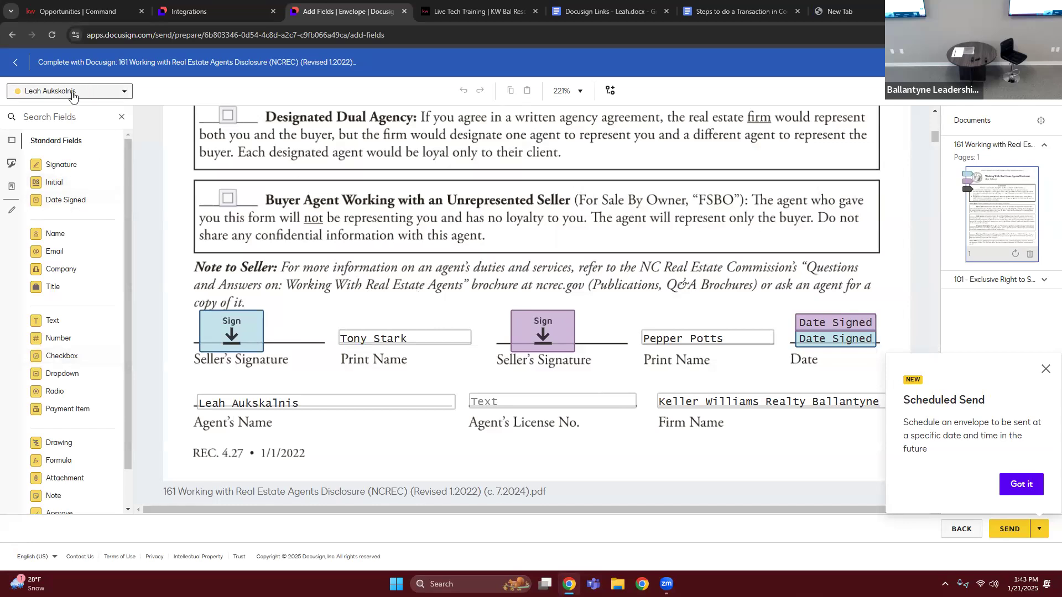
{"action": "left_click", "coordinate": [33, 95]}
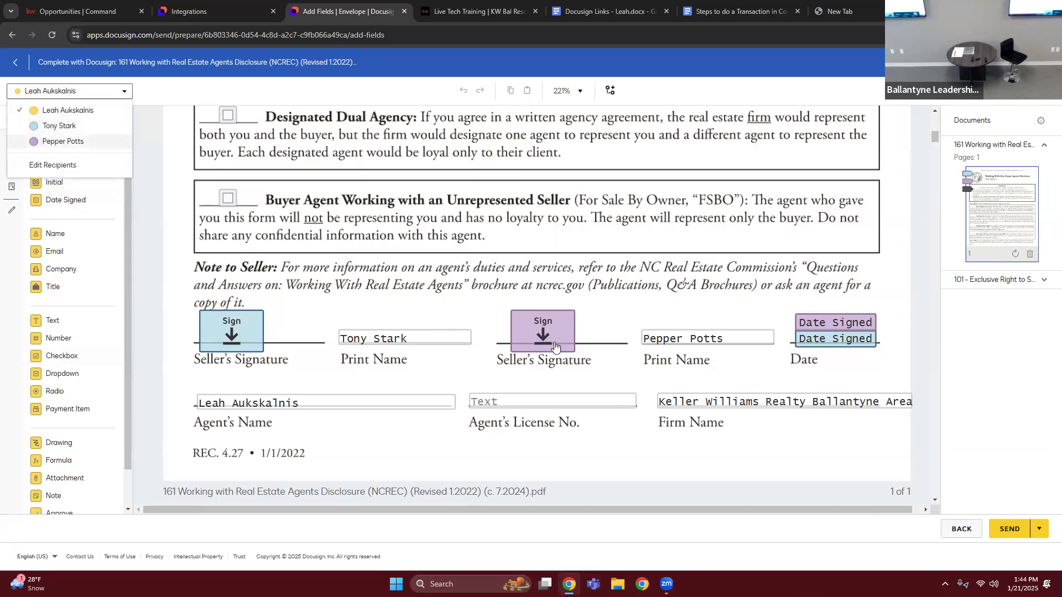
- Examine the signature and date fields at the end of the disclosure and the initial fields on page 1 of the listing agreement
{"action": "scroll", "coordinate": [608, 399], "scroll_direction": "down", "scroll_amount": 3}
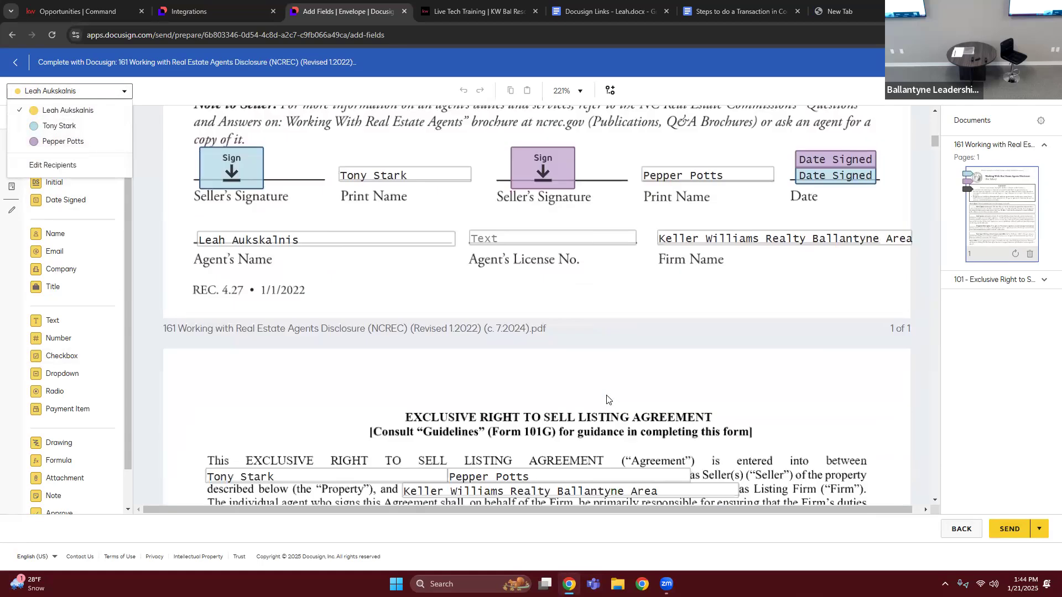
{"action": "scroll", "coordinate": [456, 396], "scroll_direction": "up", "scroll_amount": 3}
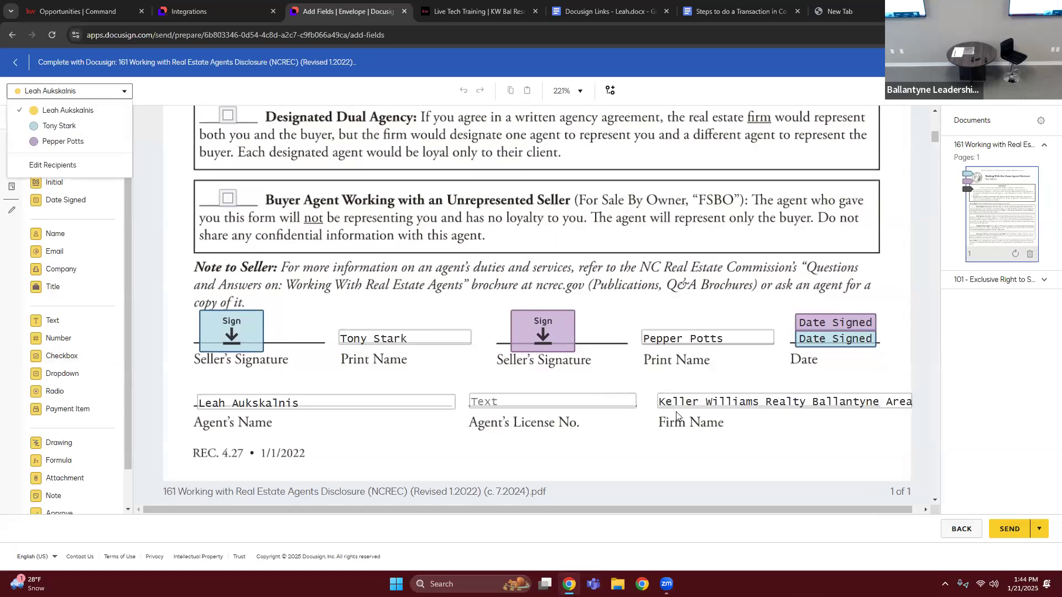
{"action": "scroll", "coordinate": [674, 415], "scroll_direction": "down", "scroll_amount": 3}
{"action": "scroll", "coordinate": [590, 419], "scroll_direction": "down", "scroll_amount": 6}
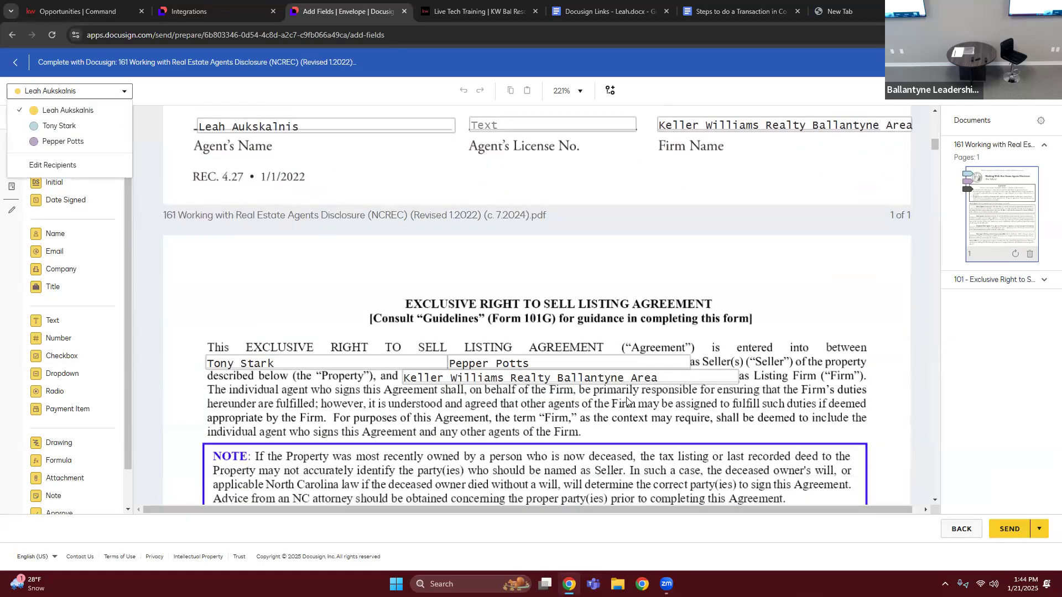
{"action": "scroll", "coordinate": [589, 418], "scroll_direction": "down", "scroll_amount": 10}
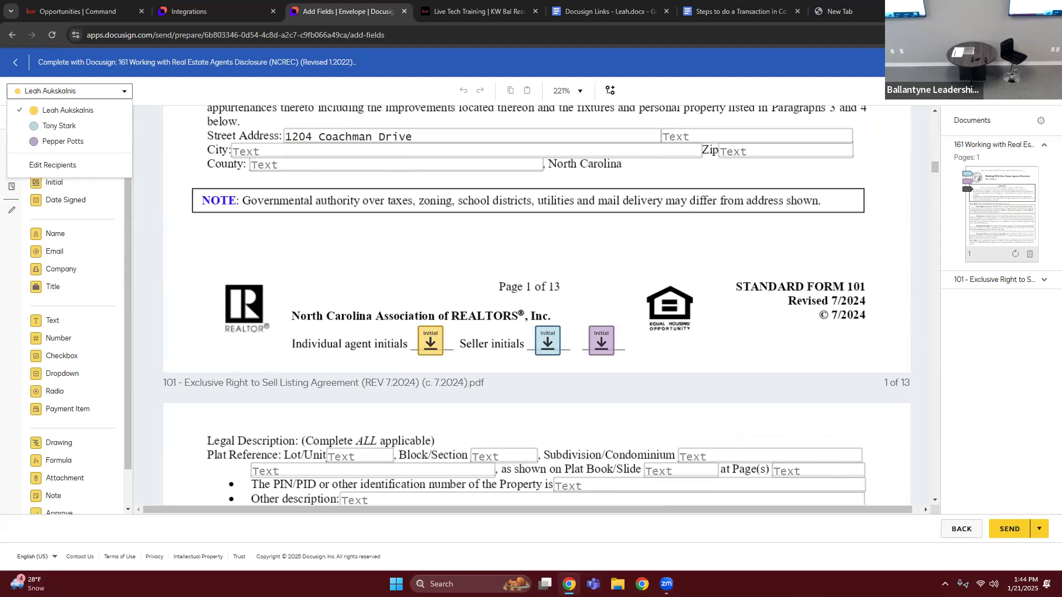
- Preview the envelope as Seller One in desktop view and start the signing walkthrough
{"action": "left_click", "coordinate": [973, 62]}
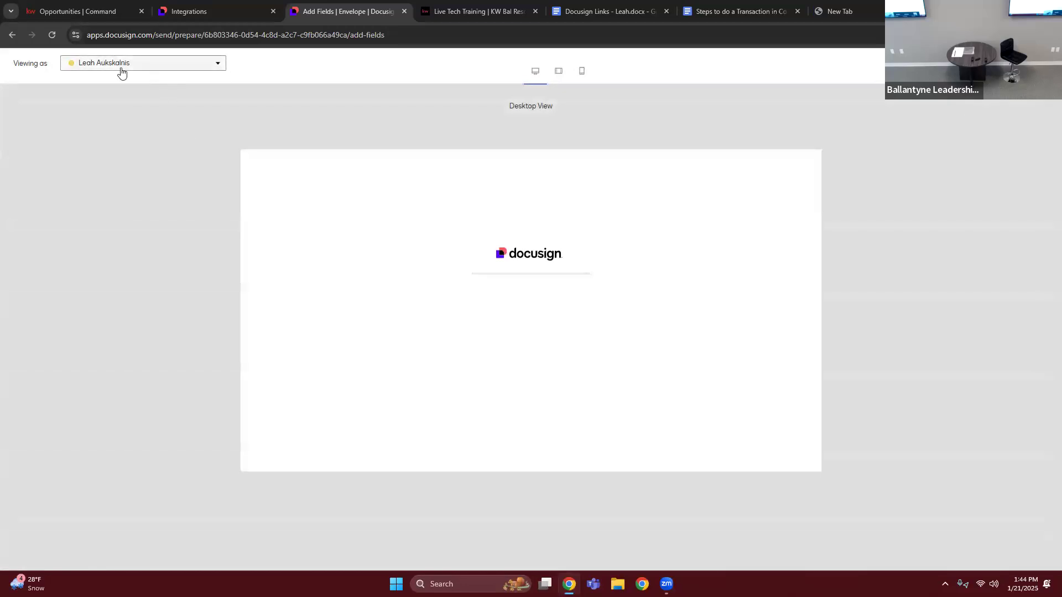
{"action": "left_click", "coordinate": [97, 62]}
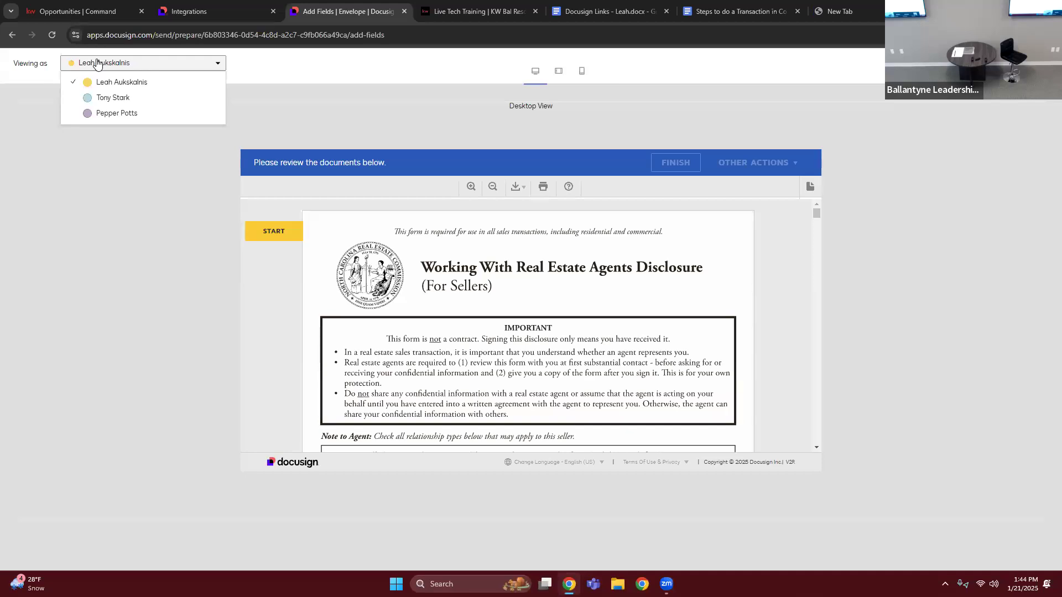
{"action": "left_click", "coordinate": [119, 100]}
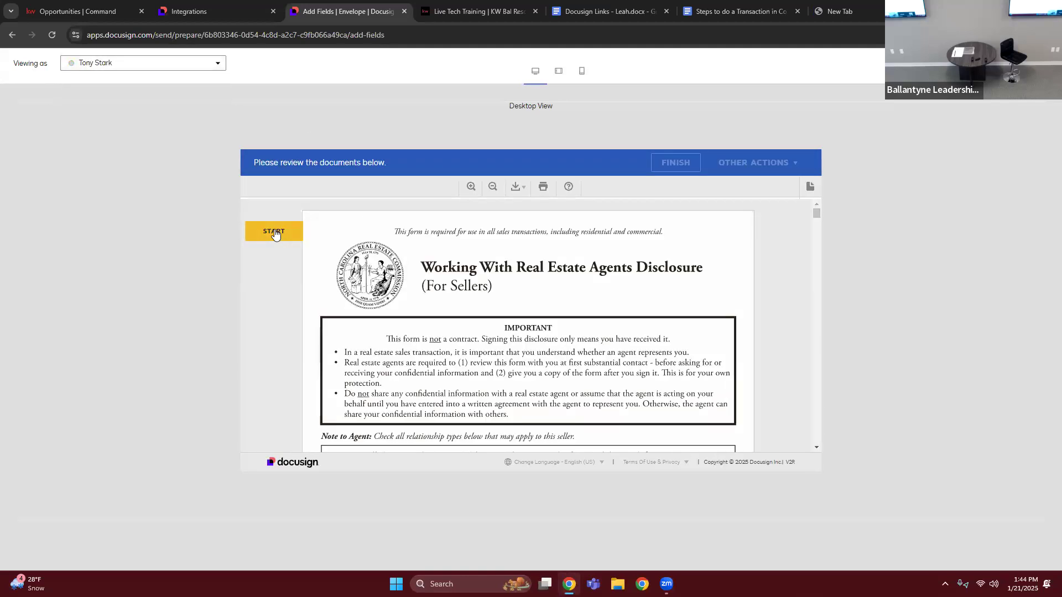
{"action": "left_click", "coordinate": [275, 233]}
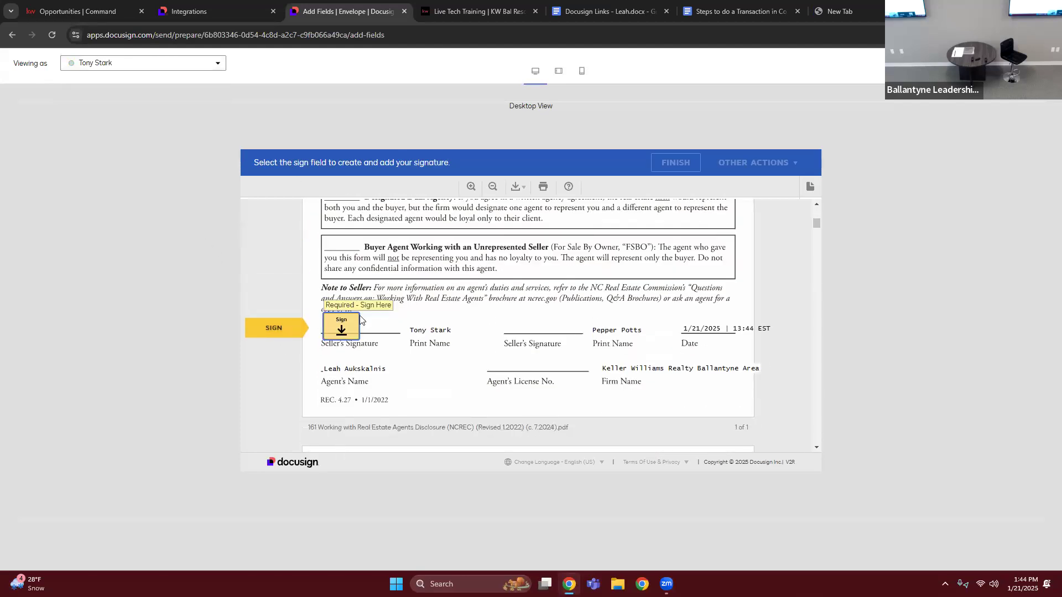
- Walk through Seller One's signature and initial fields up to page 4 of the listing agreement, and close the preview
{"action": "left_click", "coordinate": [341, 327]}
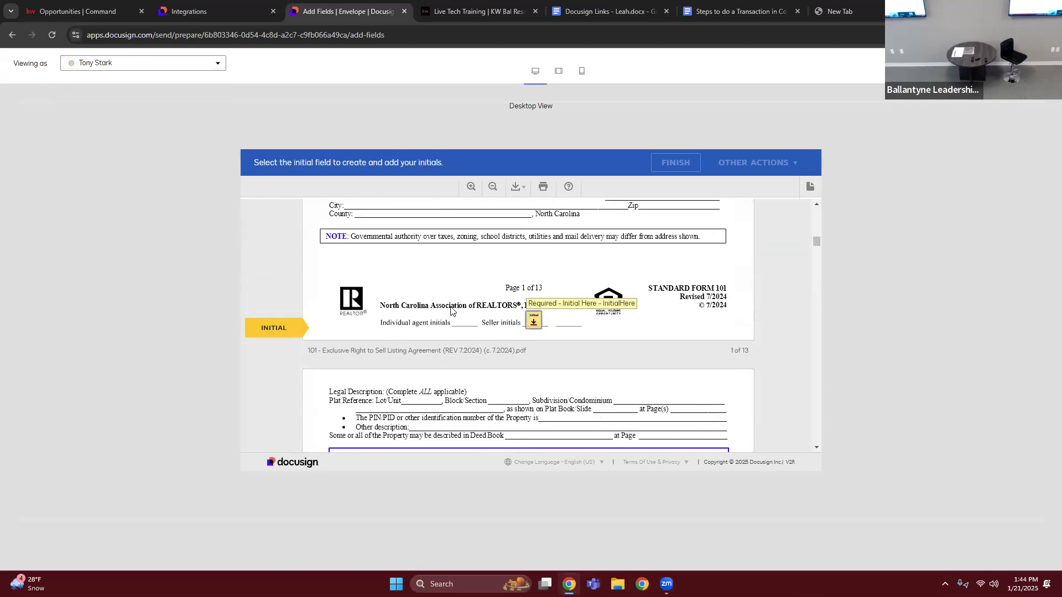
{"action": "left_click", "coordinate": [533, 324]}
{"action": "left_click", "coordinate": [524, 322]}
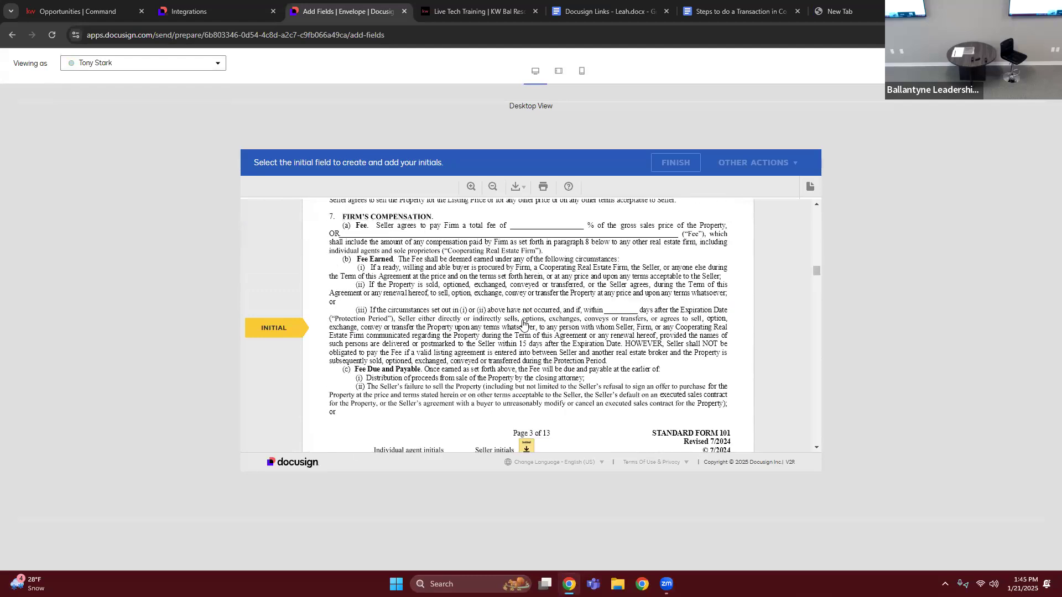
{"action": "left_click", "coordinate": [524, 323]}
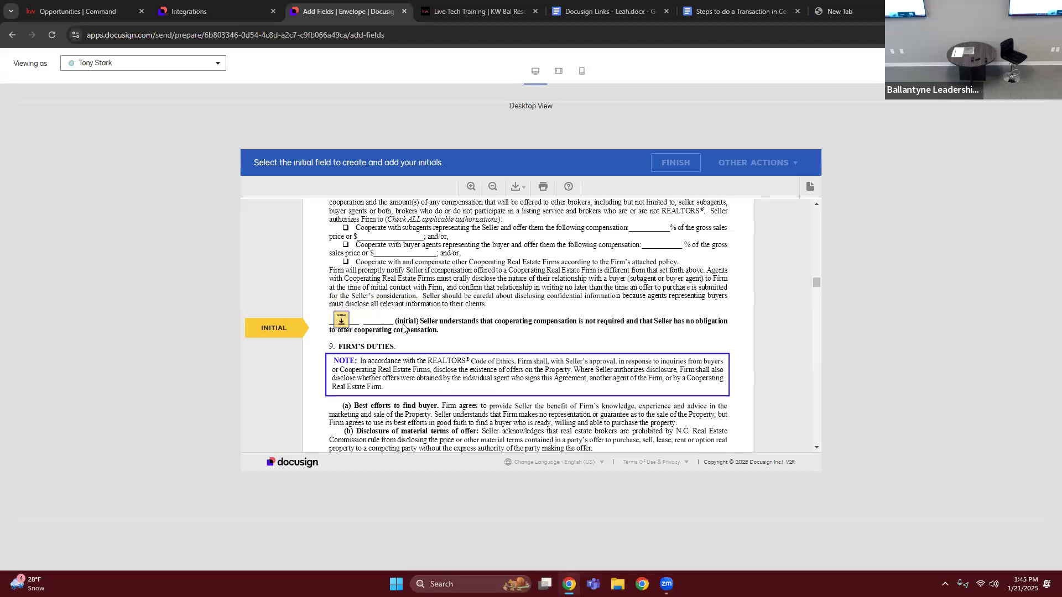
{"action": "left_click", "coordinate": [342, 320]}
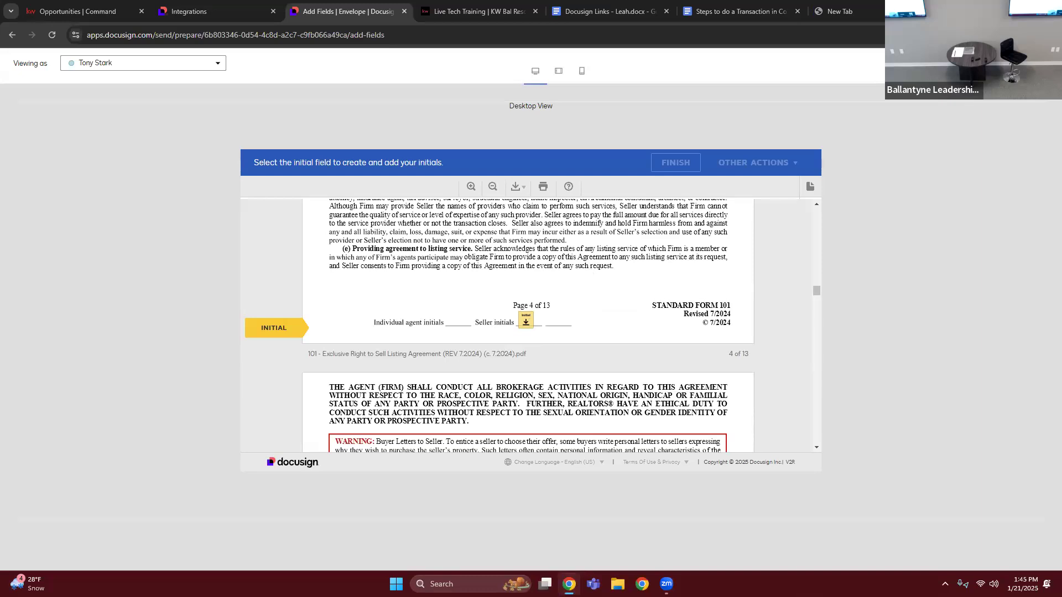
{"action": "left_click", "coordinate": [1044, 64]}
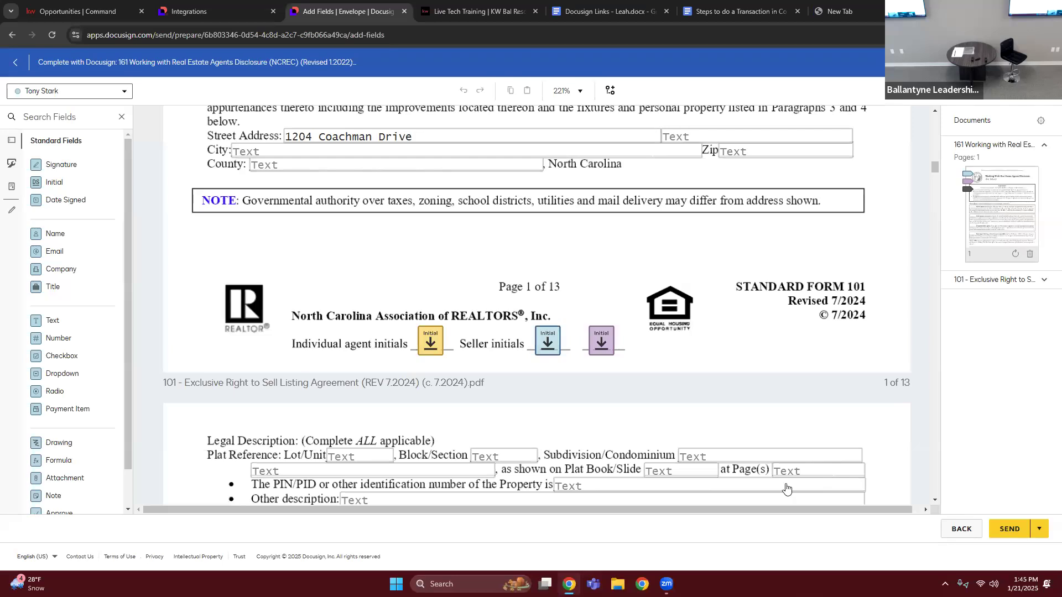
- Send the envelope for signature, and check the room's documents and the envelope's status in the envelope list
{"action": "left_click", "coordinate": [1008, 525]}
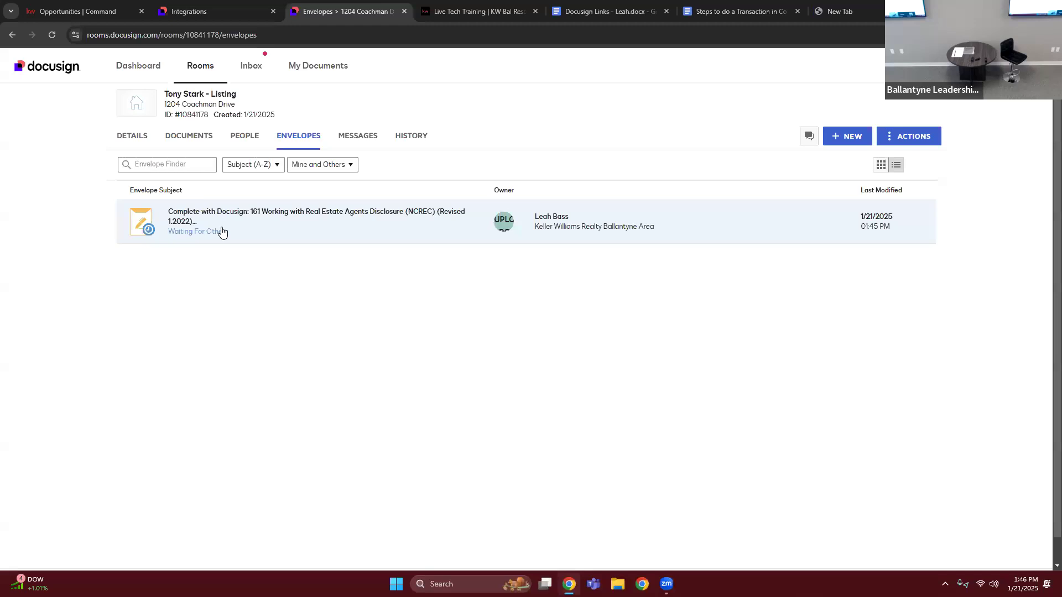
{"action": "left_click", "coordinate": [194, 138]}
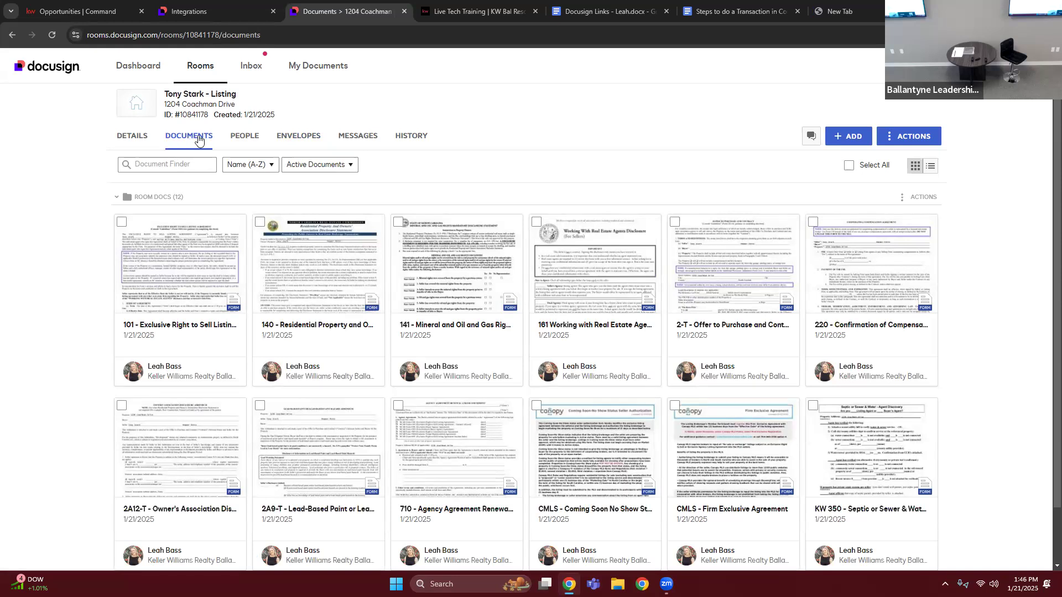
{"action": "left_click", "coordinate": [300, 140]}
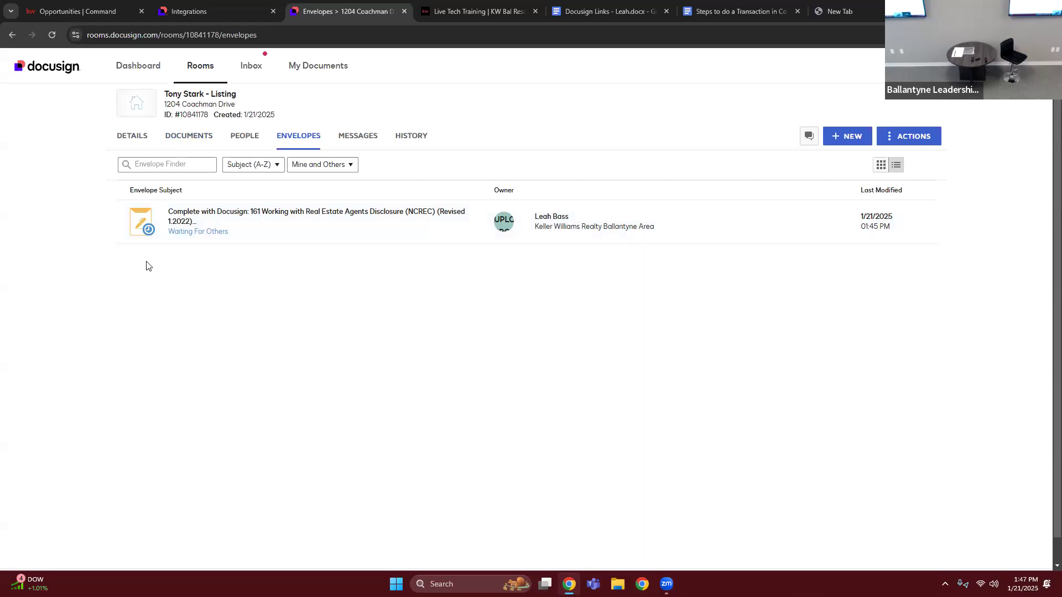
- Open the sent envelope's details, check its recipients' signing status and further options, and close the details
{"action": "left_click", "coordinate": [239, 231]}
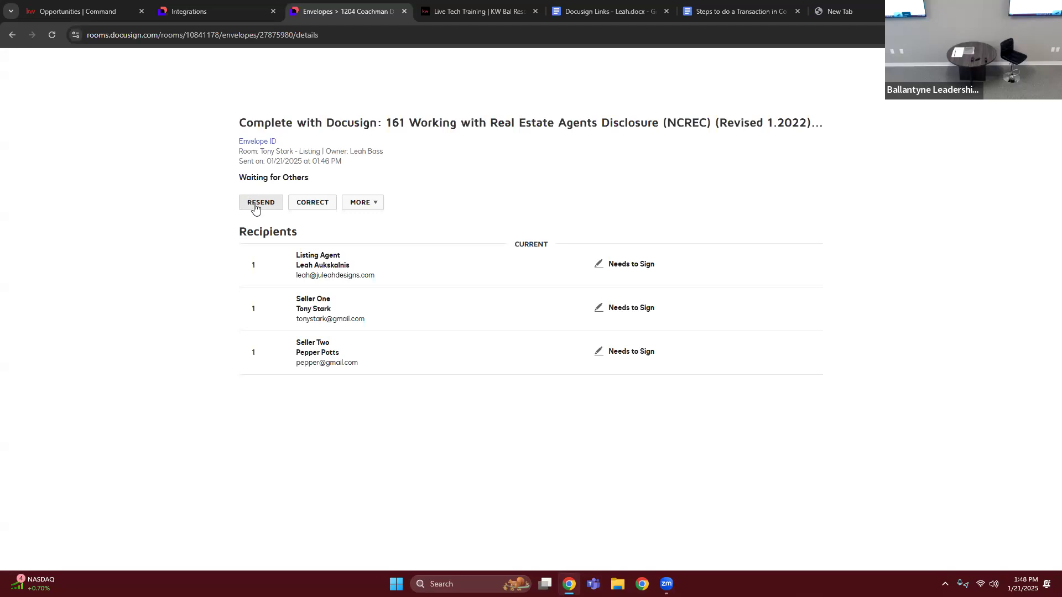
{"action": "left_click", "coordinate": [365, 203]}
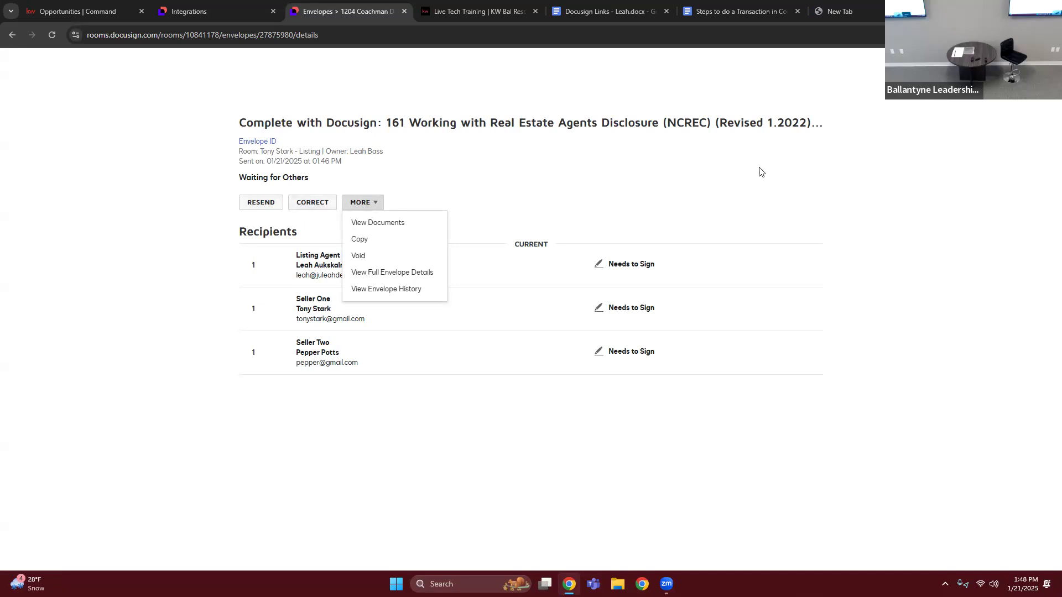
{"action": "left_click", "coordinate": [824, 215]}
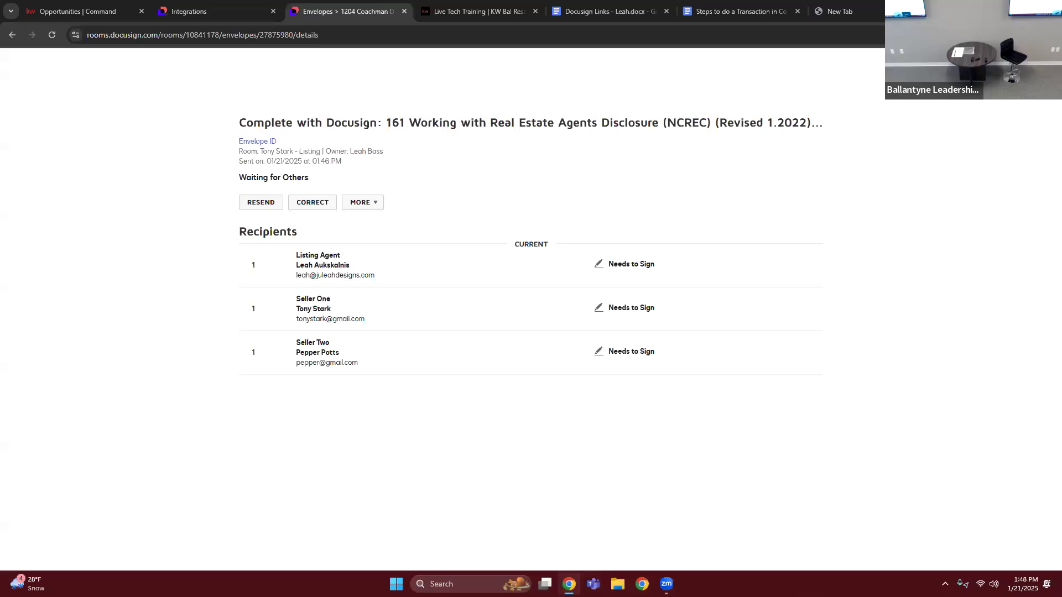
{"action": "left_click", "coordinate": [1037, 66]}
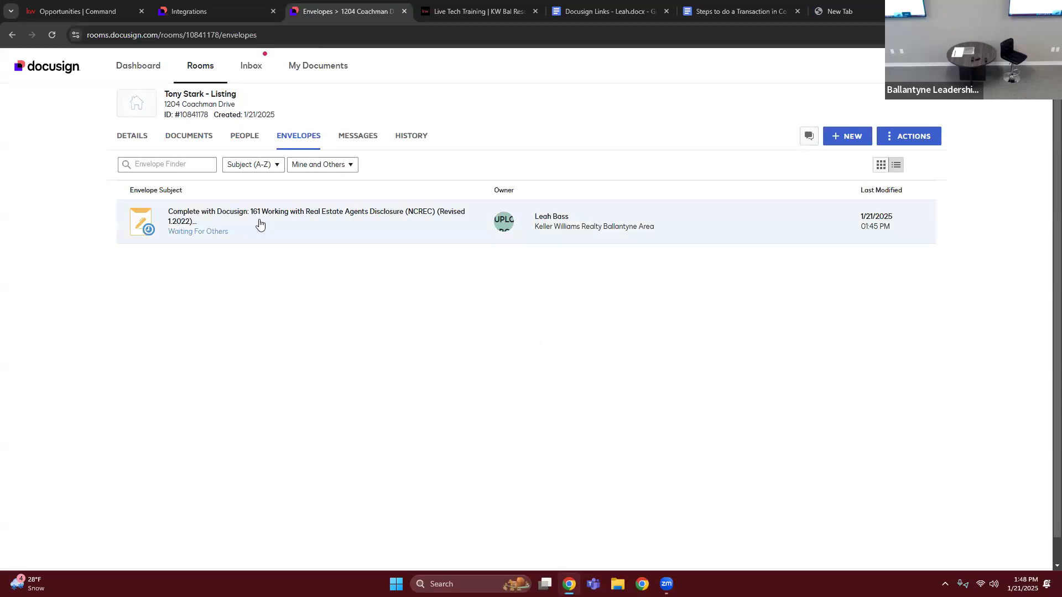
{"action": "left_click", "coordinate": [235, 235]}
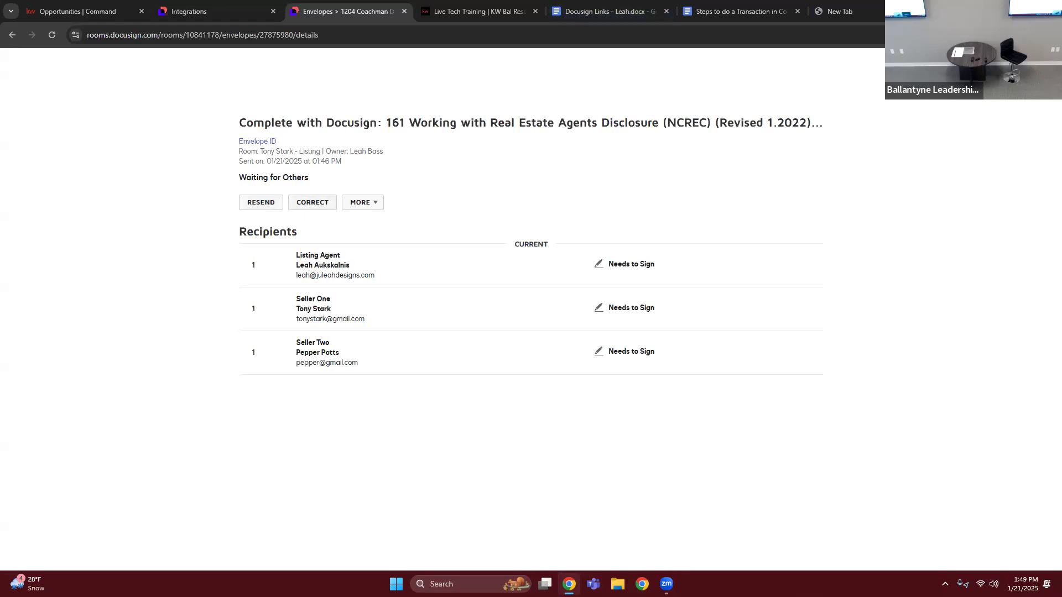
{"action": "left_click", "coordinate": [1038, 71]}
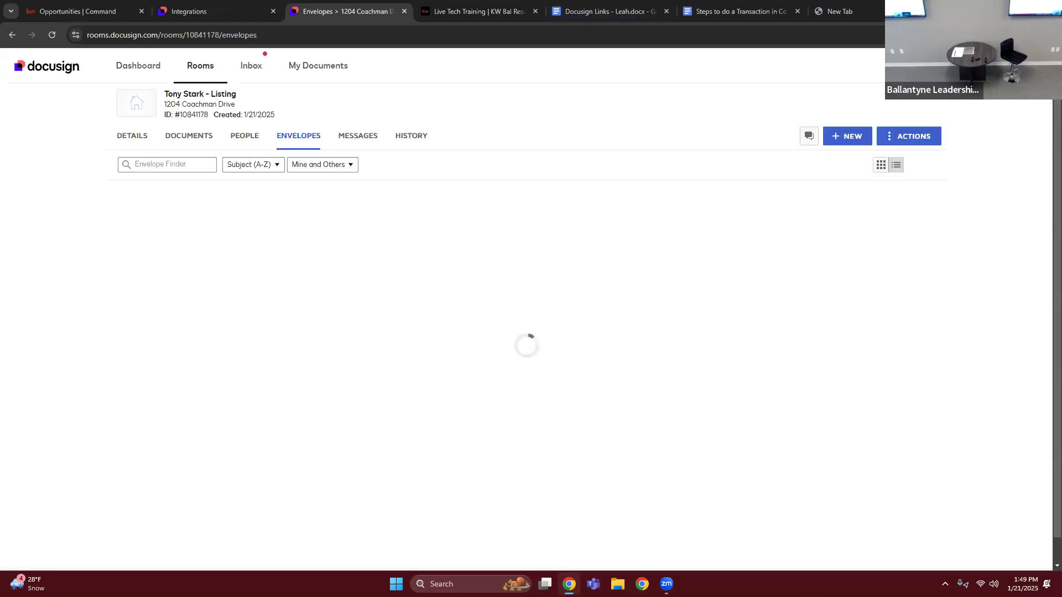
- Search the rooms for "signat", open the Testing Signatures room and browse its documents
{"action": "left_click", "coordinate": [188, 79]}
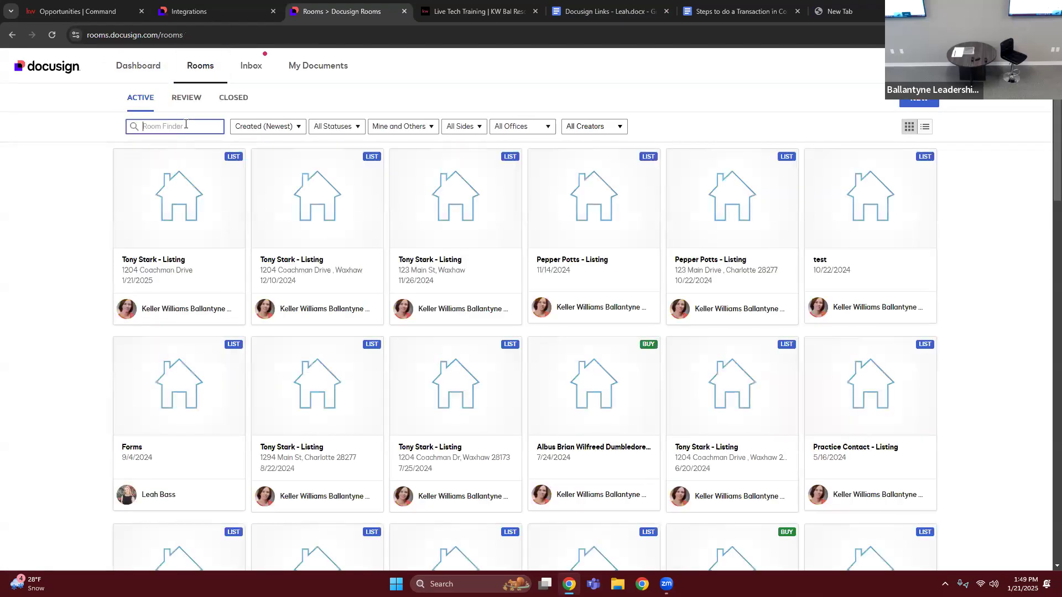
{"action": "type", "text": "signat"}
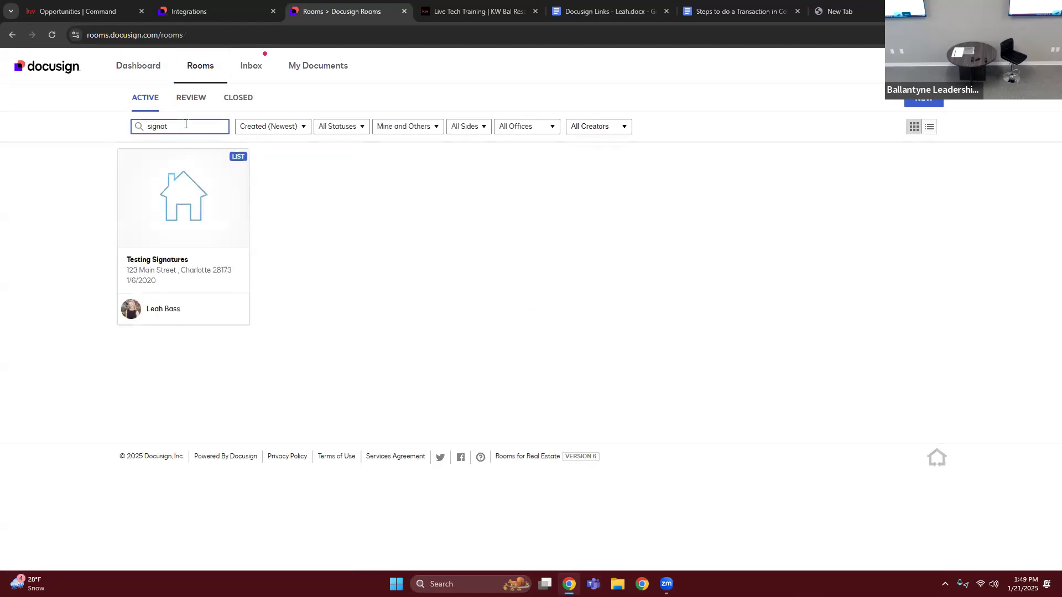
{"action": "left_click", "coordinate": [166, 205]}
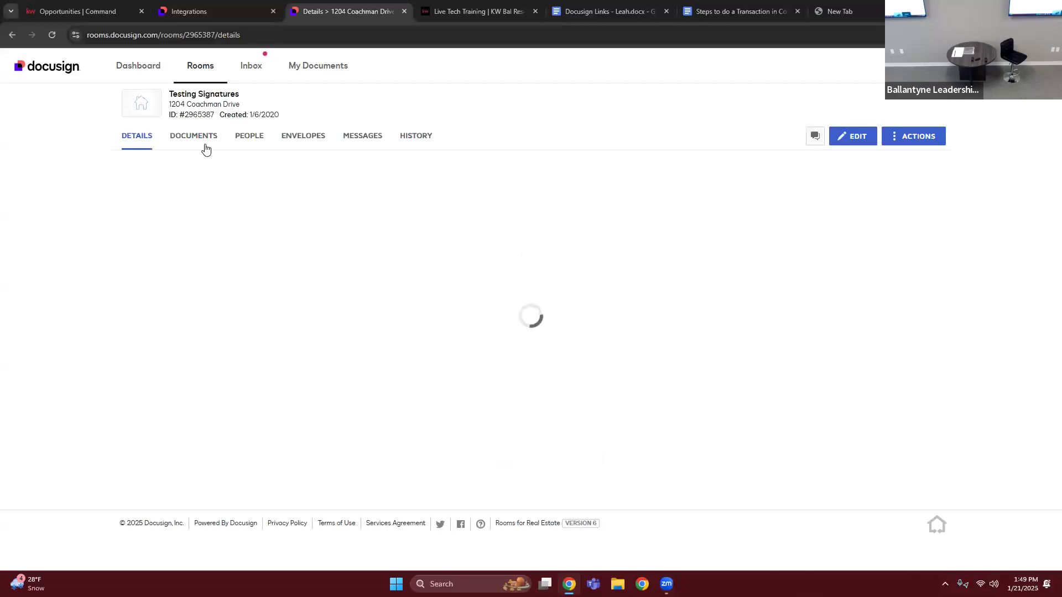
{"action": "left_click", "coordinate": [206, 148]}
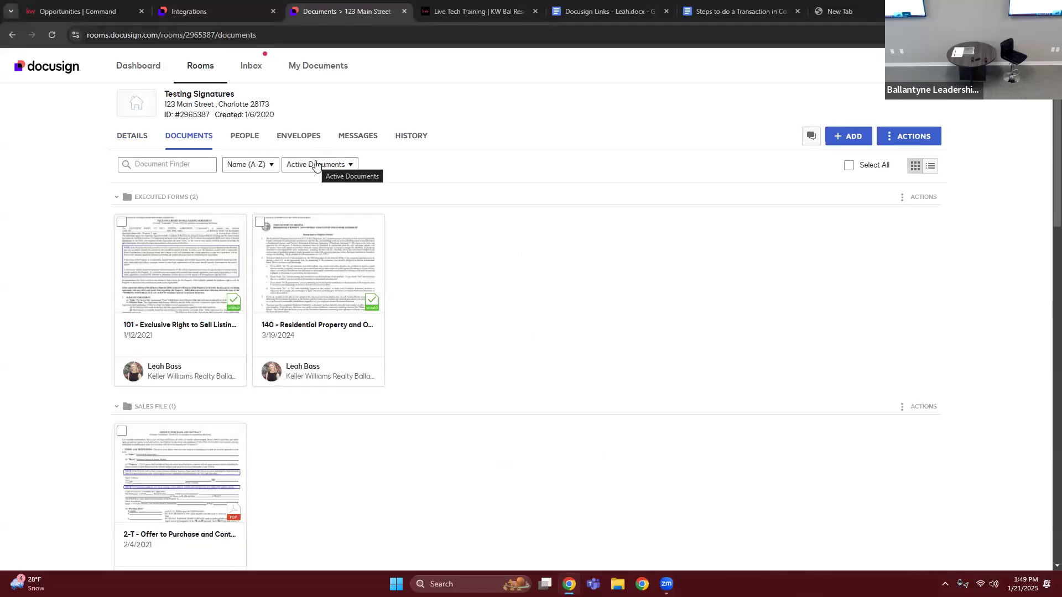
{"action": "scroll", "coordinate": [247, 321], "scroll_direction": "down", "scroll_amount": 5}
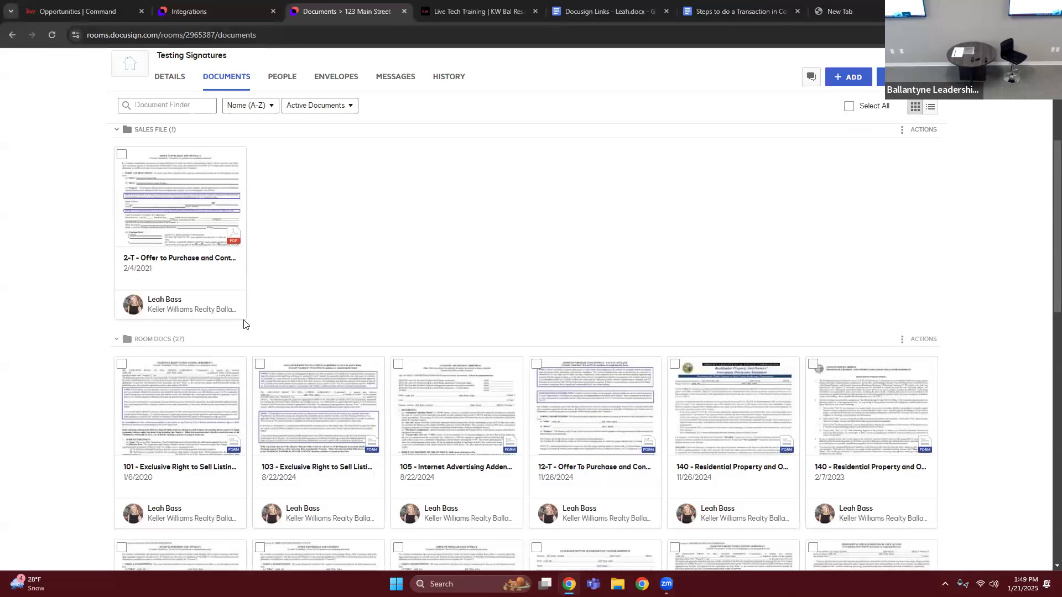
{"action": "scroll", "coordinate": [224, 376], "scroll_direction": "down", "scroll_amount": 2}
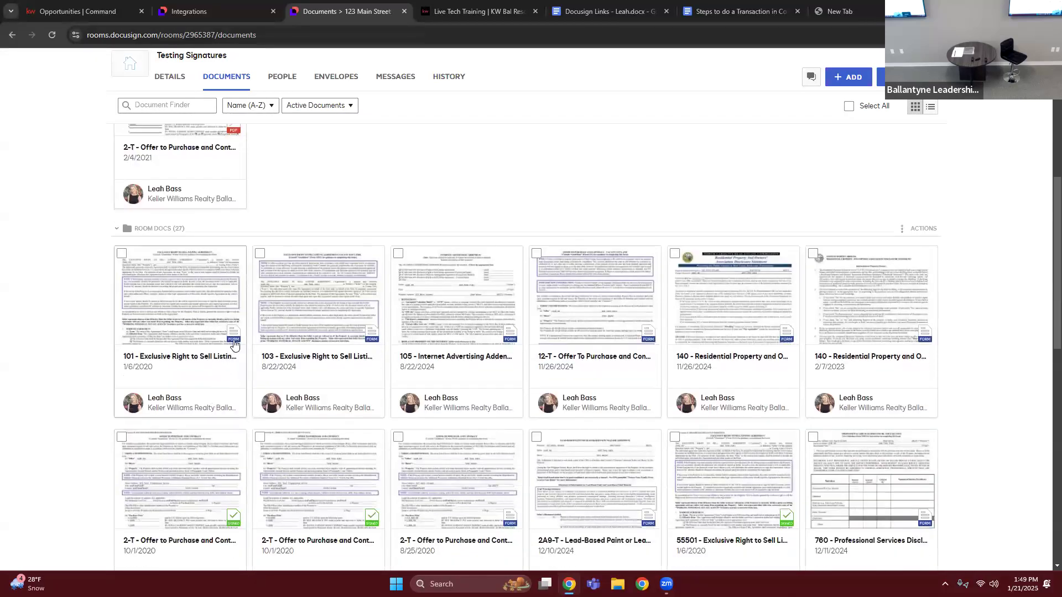
{"action": "scroll", "coordinate": [260, 319], "scroll_direction": "down", "scroll_amount": 2}
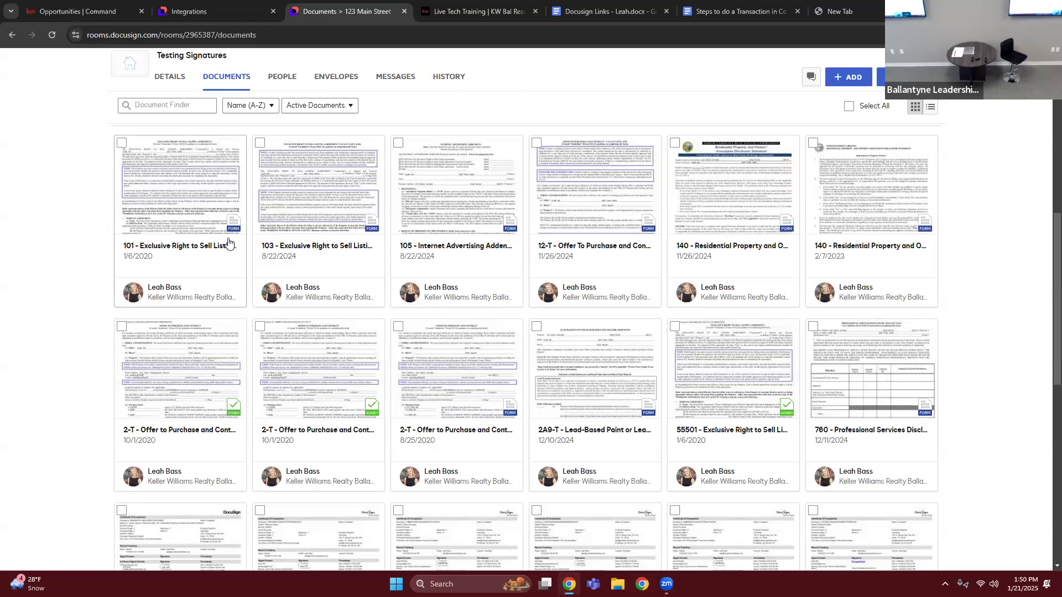
{"action": "left_click", "coordinate": [853, 82]}
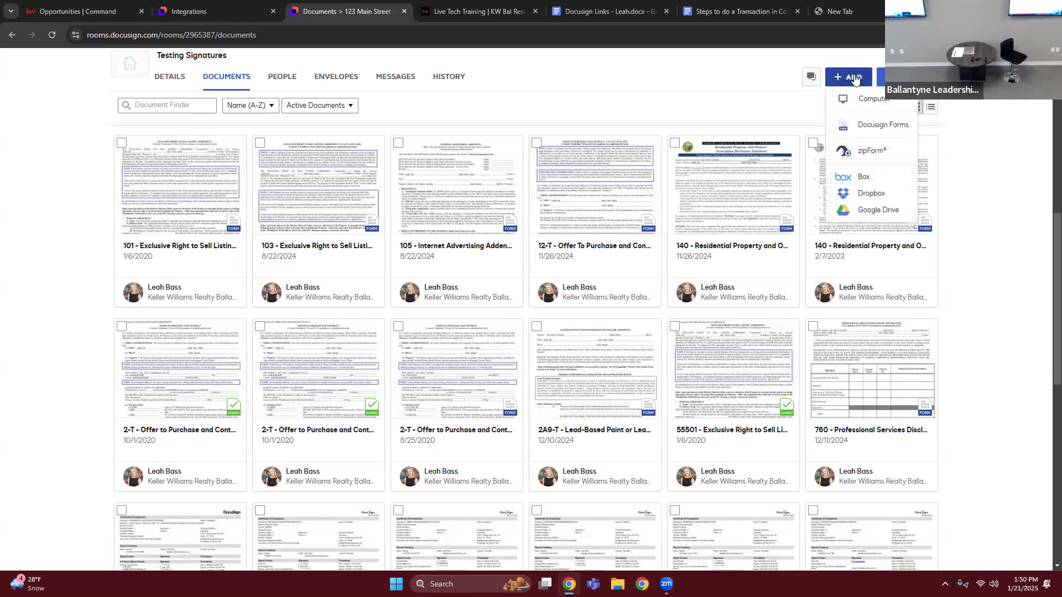
{"action": "left_click", "coordinate": [842, 129]}
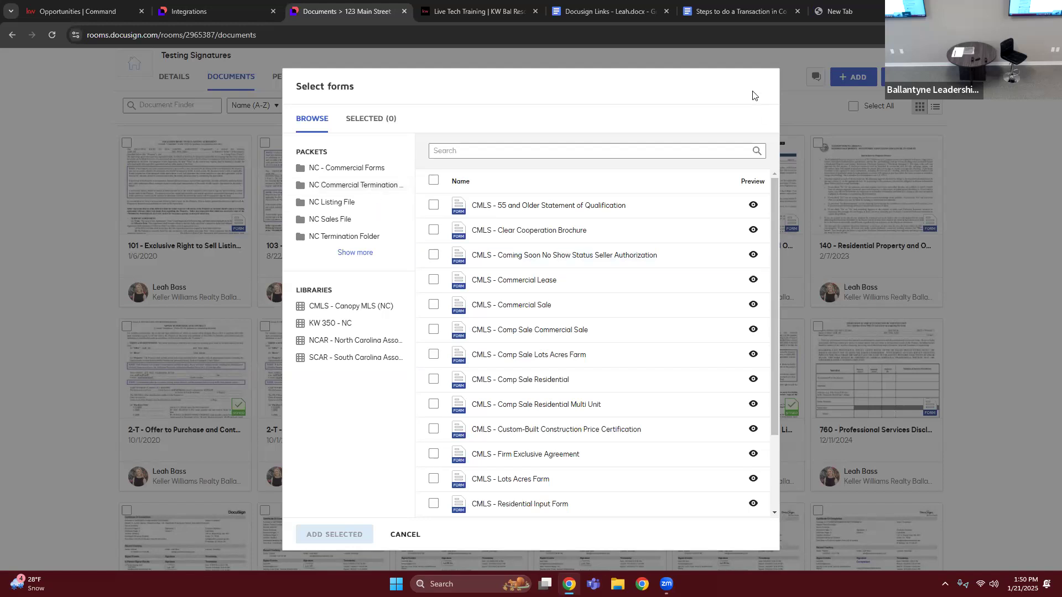
{"action": "left_click", "coordinate": [842, 95]}
- Start adding Docusign Forms to the room, expand the full packet list and review the packets and libraries
{"action": "left_click", "coordinate": [850, 79]}
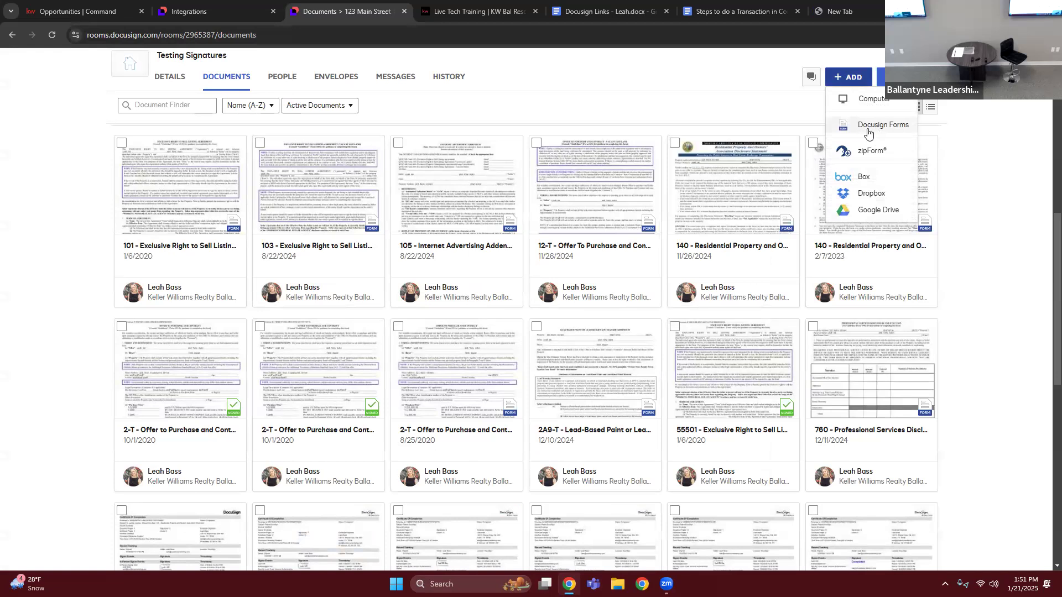
{"action": "left_click", "coordinate": [840, 136]}
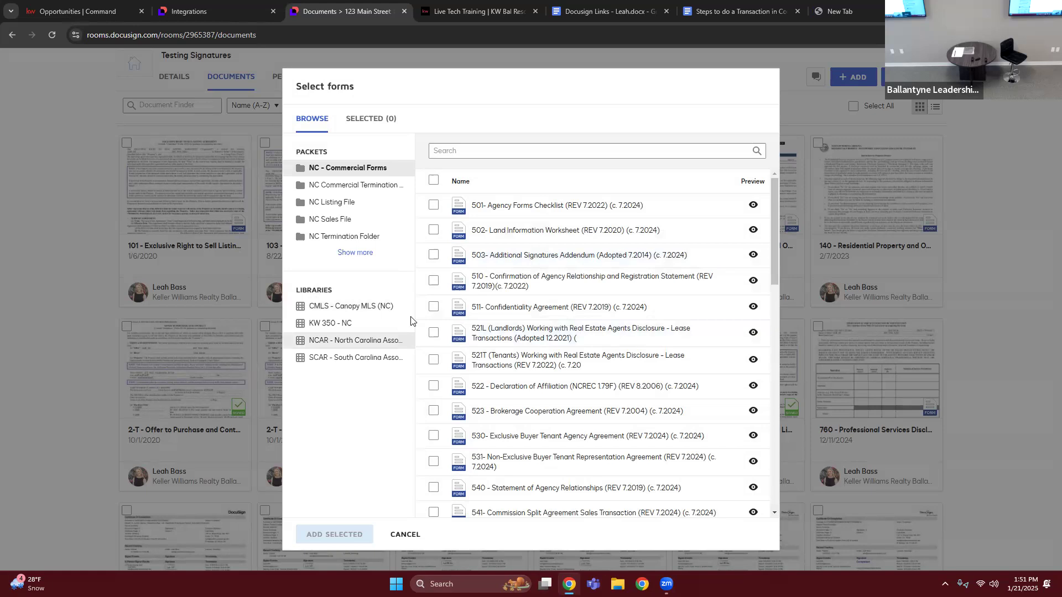
{"action": "left_click", "coordinate": [351, 255]}
{"action": "double_click", "coordinate": [328, 150]}
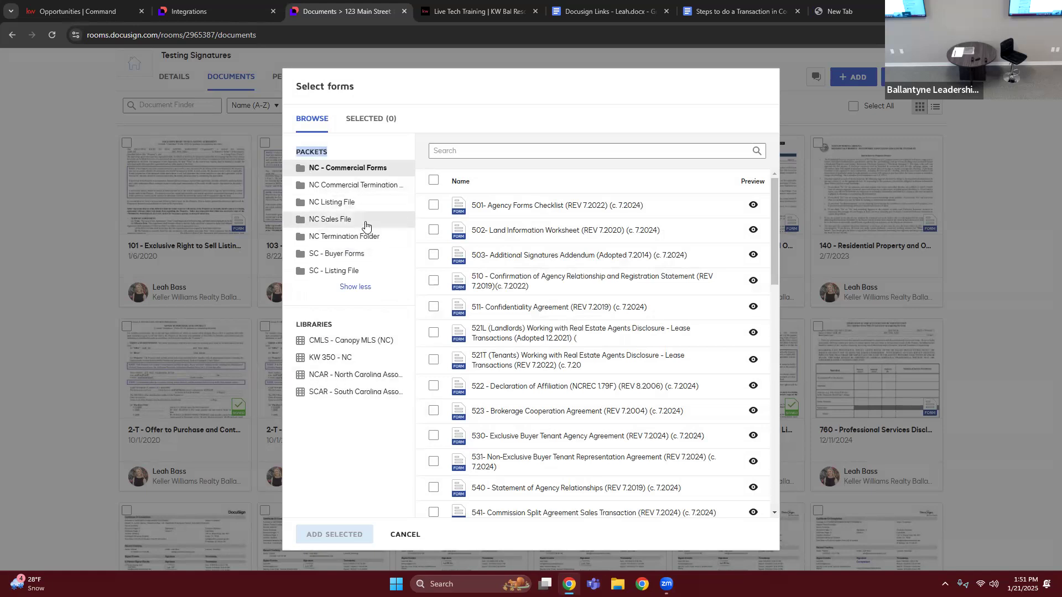
{"action": "left_click", "coordinate": [301, 323]}
{"action": "left_click_drag", "start_coordinate": [328, 316], "coordinate": [279, 399]}
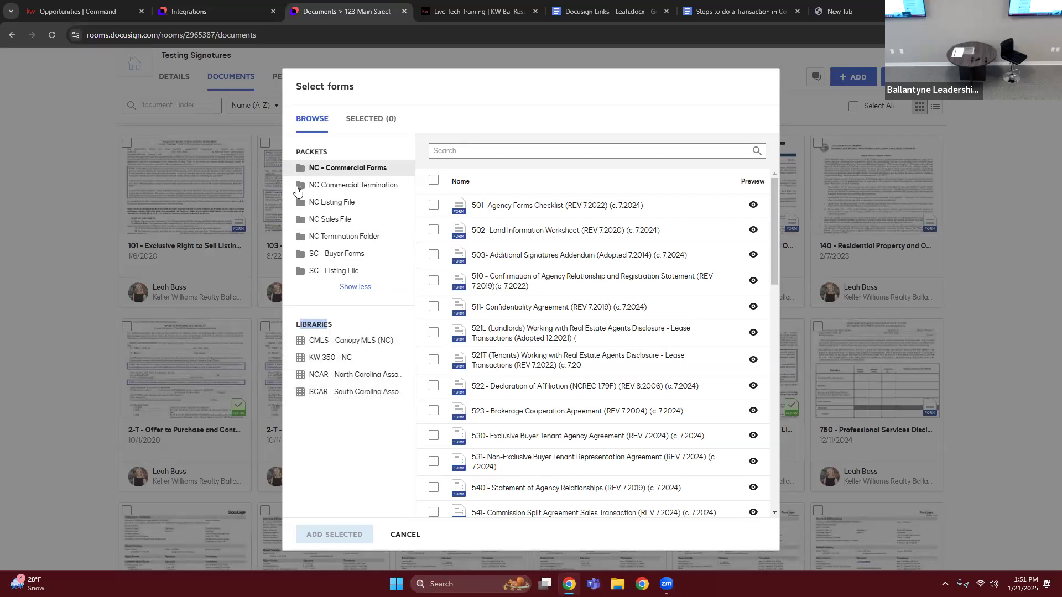
- Add CMLS - Coming Soon No Show Status Seller Authorization and CMLS - Firm Exclusive Agreement from the NC Listing File packet
{"action": "left_click", "coordinate": [344, 204]}
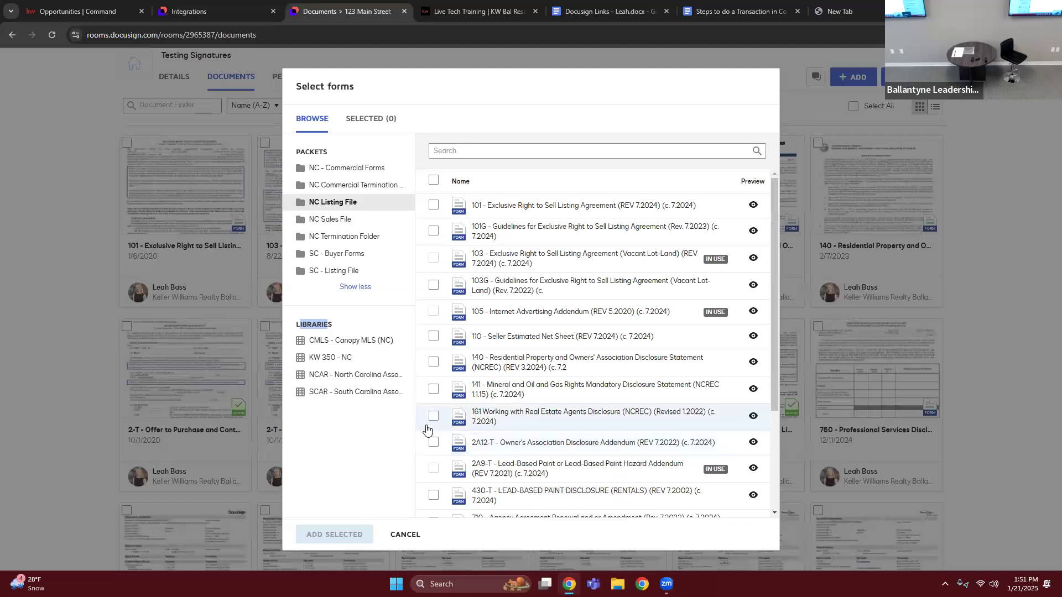
{"action": "scroll", "coordinate": [427, 430], "scroll_direction": "down", "scroll_amount": 3}
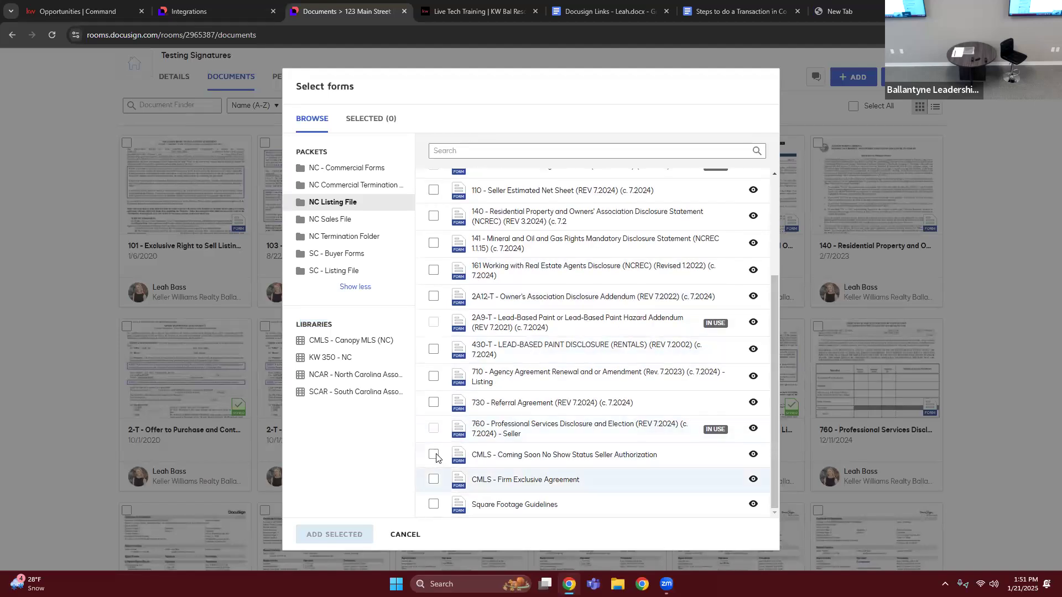
{"action": "left_click", "coordinate": [434, 455]}
{"action": "left_click", "coordinate": [434, 489]}
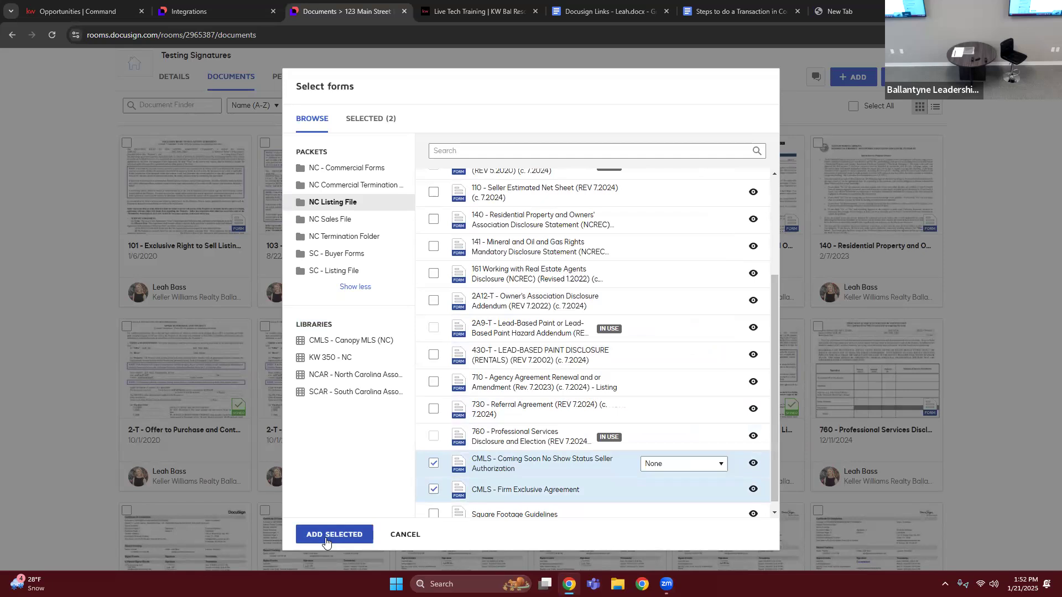
{"action": "left_click", "coordinate": [329, 534]}
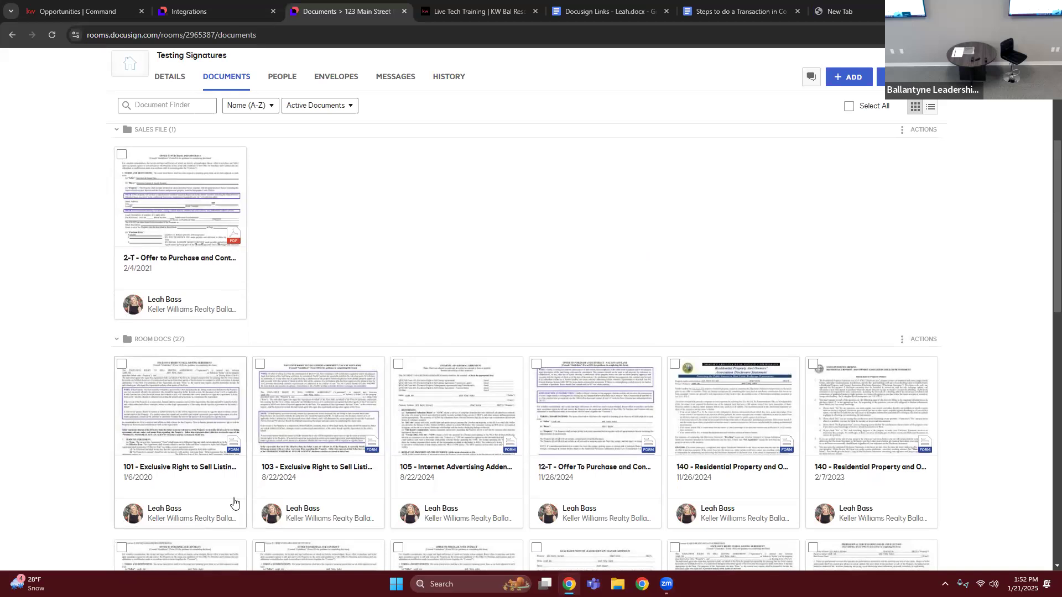
- Review the Executed Forms, Sales File and Room Docs folders, viewing the signed 101 - Exclusive Right to Sell Listing Agreement
{"action": "scroll", "coordinate": [233, 502], "scroll_direction": "up", "scroll_amount": 5}
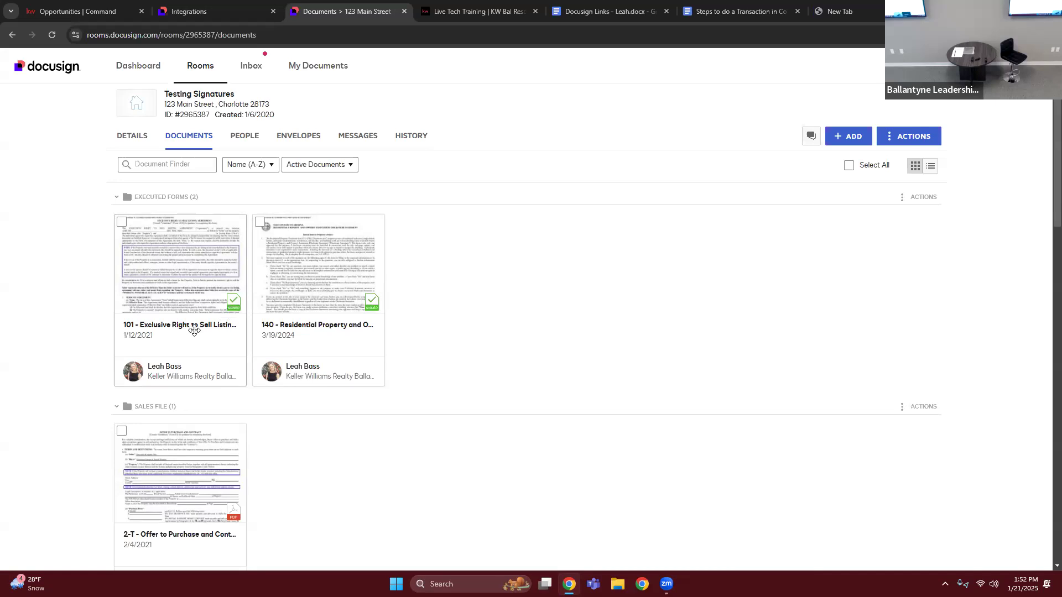
{"action": "scroll", "coordinate": [193, 329], "scroll_direction": "down", "scroll_amount": 7}
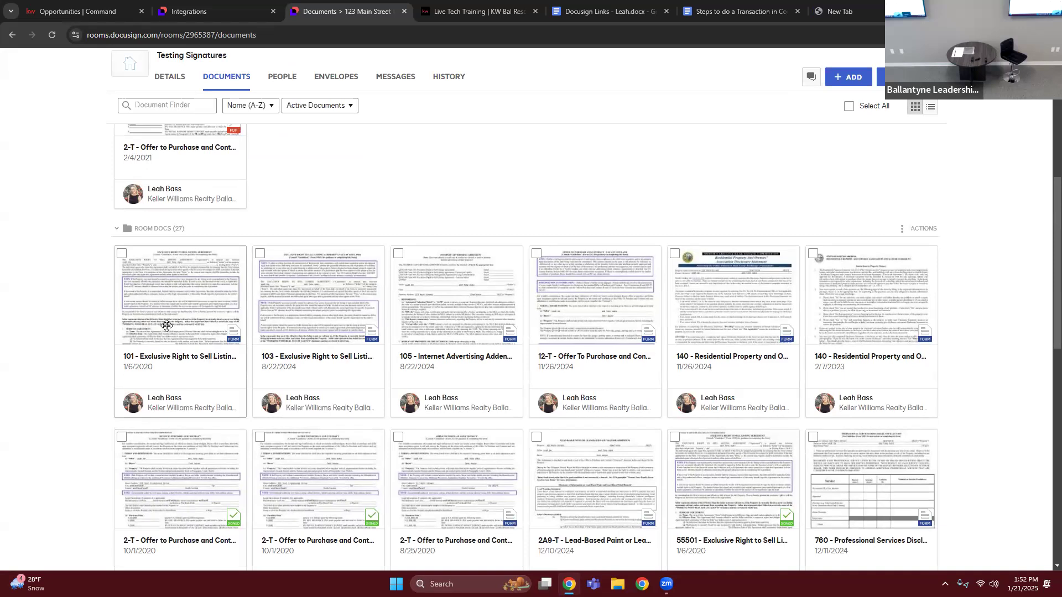
{"action": "scroll", "coordinate": [210, 247], "scroll_direction": "up", "scroll_amount": 5}
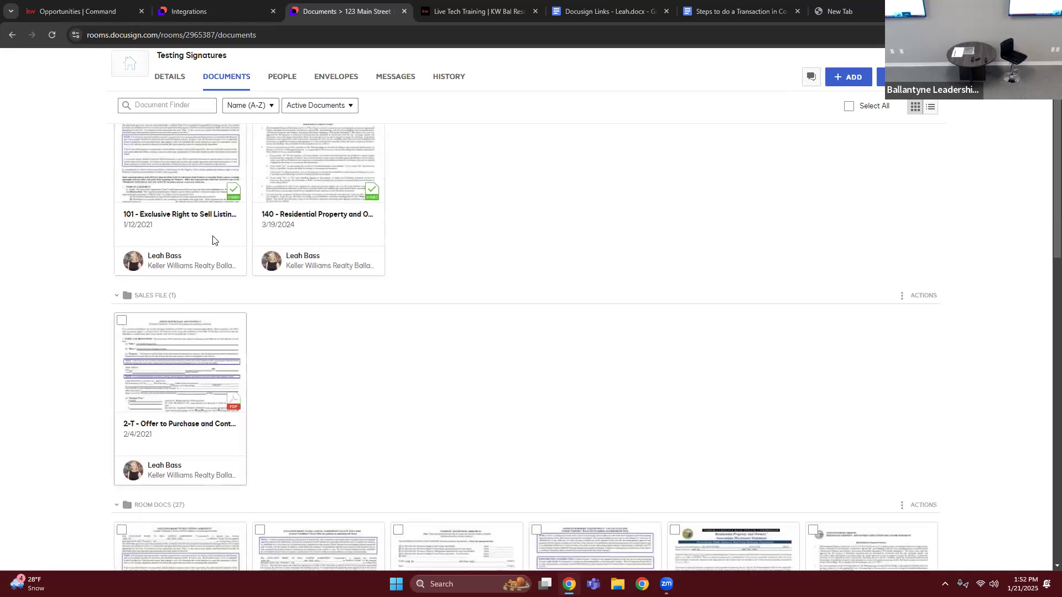
{"action": "scroll", "coordinate": [205, 254], "scroll_direction": "up", "scroll_amount": 2}
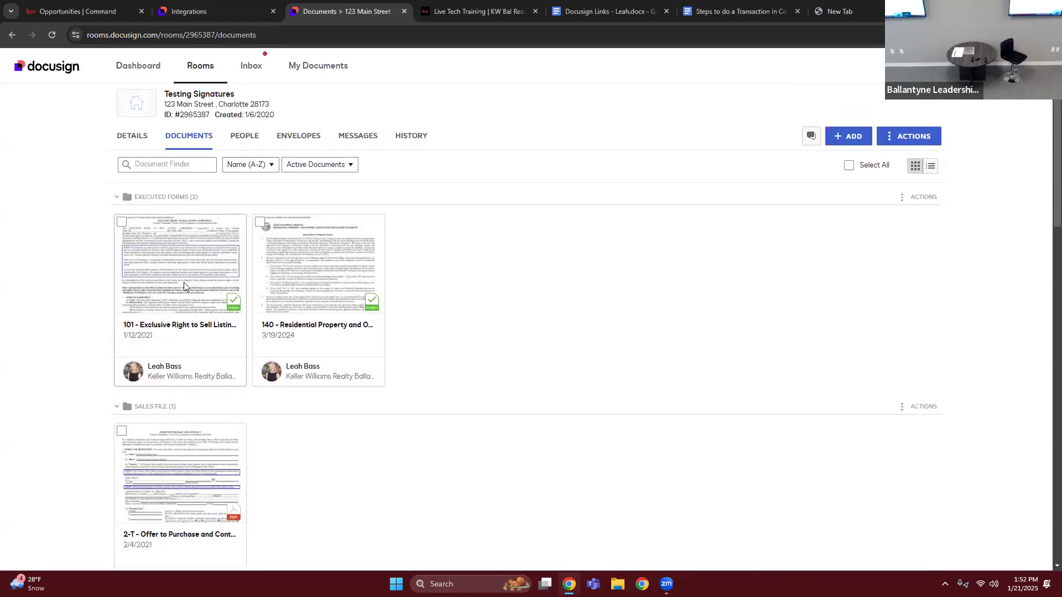
{"action": "left_click", "coordinate": [184, 283]}
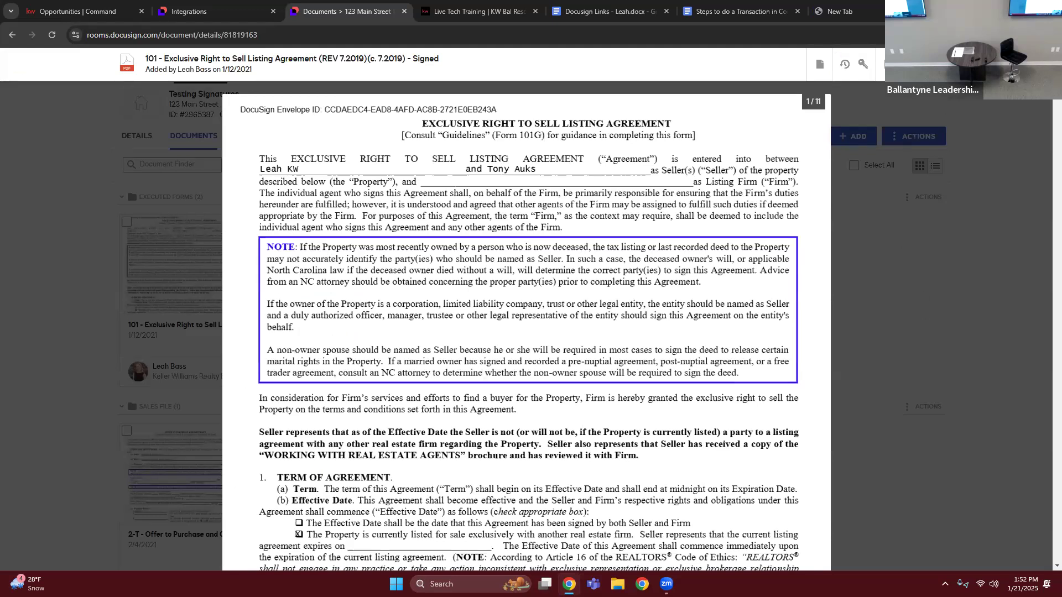
{"action": "left_click", "coordinate": [1036, 64]}
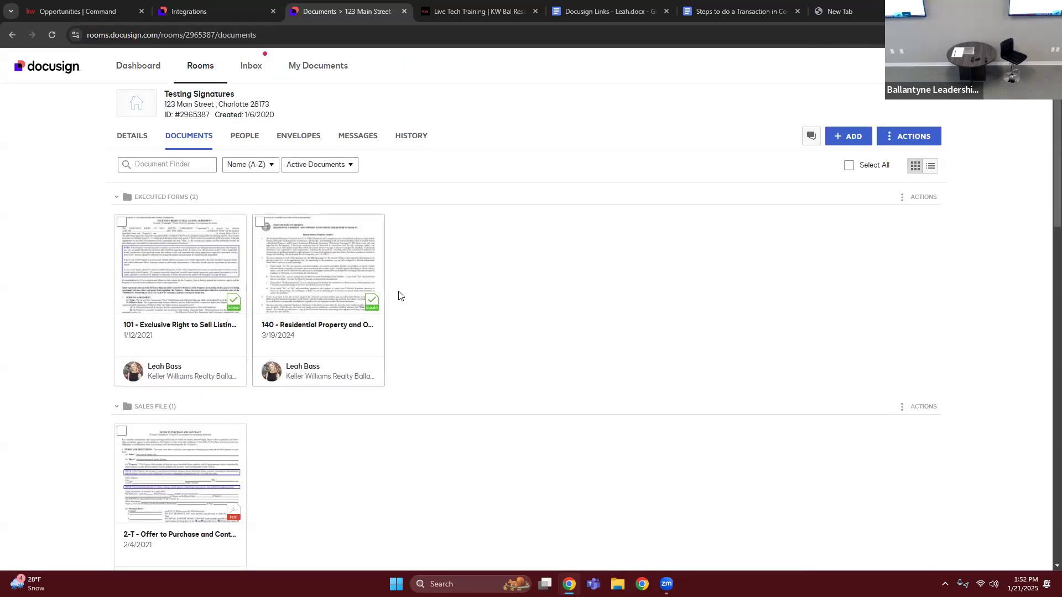
{"action": "scroll", "coordinate": [412, 479], "scroll_direction": "down", "scroll_amount": 2}
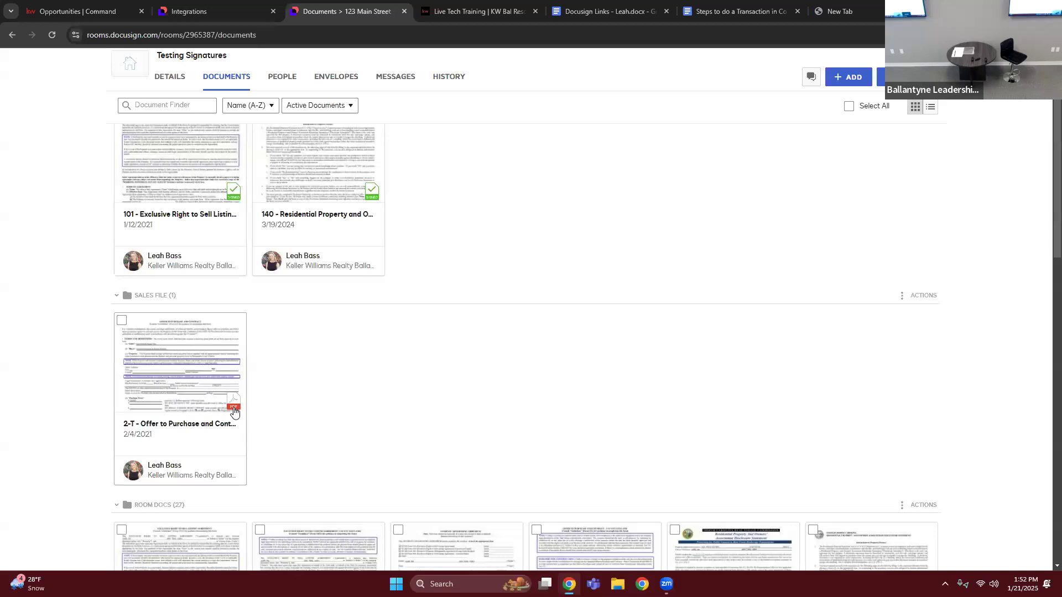
{"action": "scroll", "coordinate": [322, 370], "scroll_direction": "down", "scroll_amount": 4}
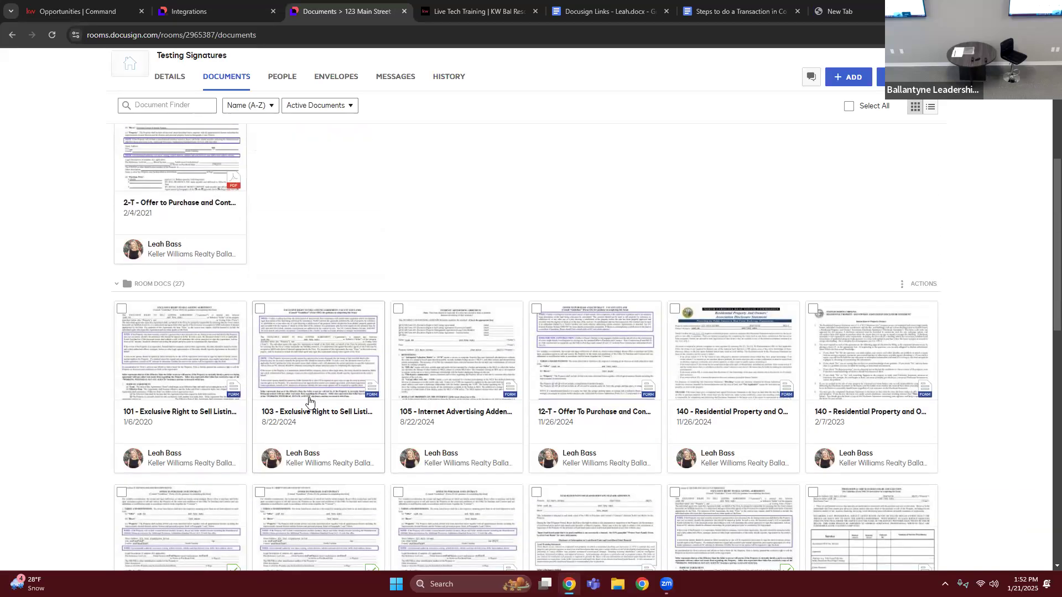
{"action": "scroll", "coordinate": [332, 450], "scroll_direction": "up", "scroll_amount": 6}
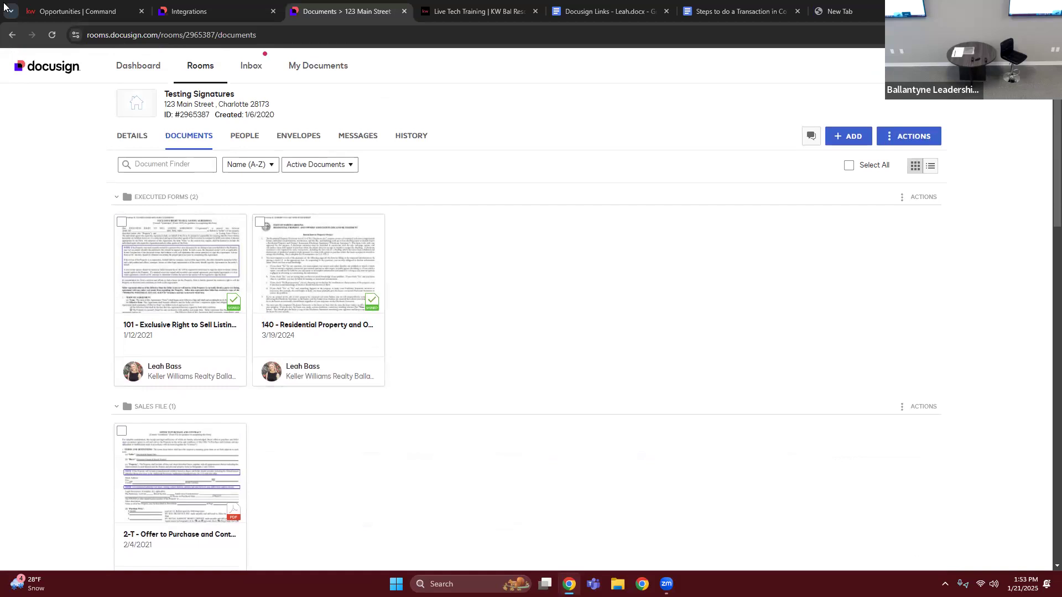
- Switch to KW Command and view the listing opportunity's NC - Listing/Sale Checklist alongside the Docusign room's documents
{"action": "left_click", "coordinate": [78, 11]}
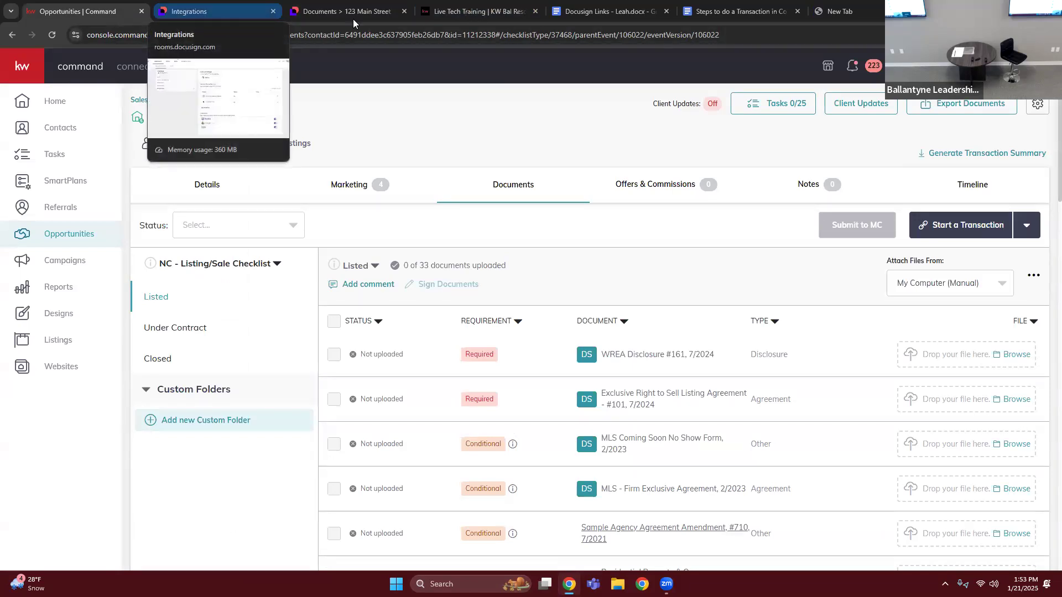
{"action": "left_click", "coordinate": [327, 19]}
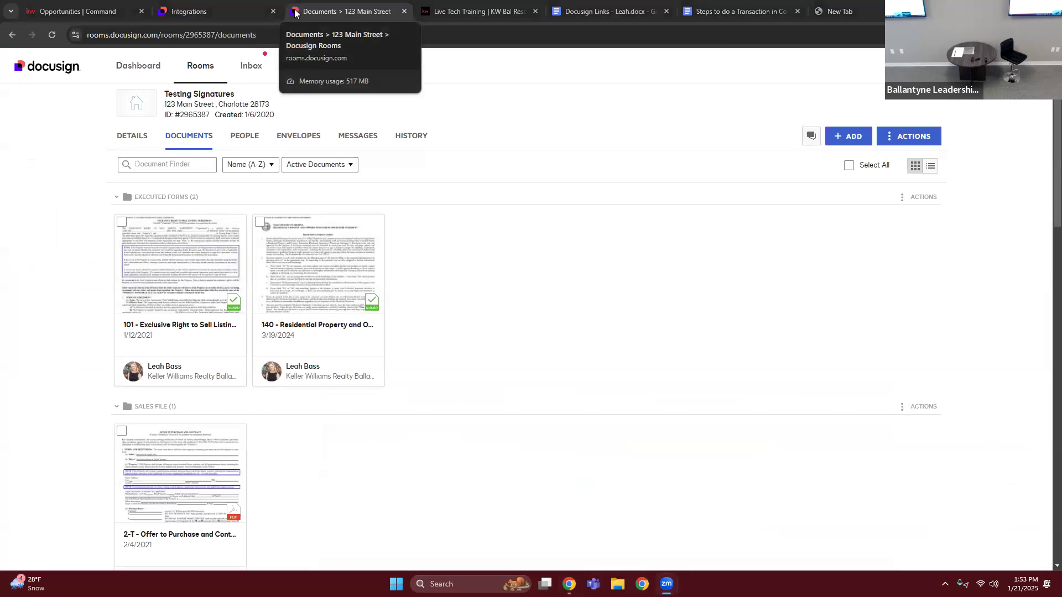
{"action": "left_click", "coordinate": [86, 13]}
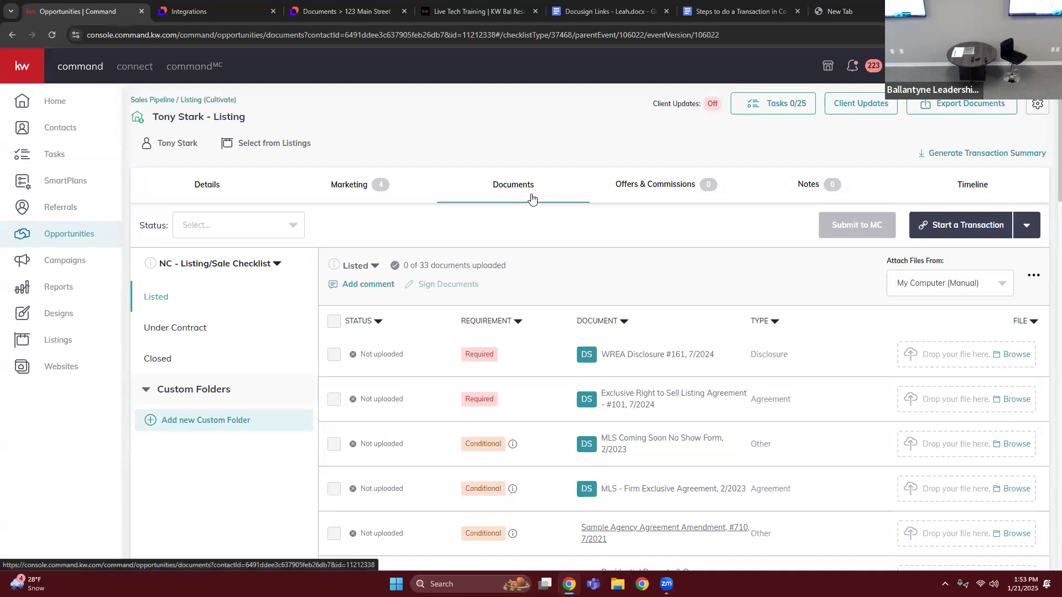
- Compare the Docusign room's documents with the listing opportunity's Listed checklist in KW Command, ending in the room
{"action": "left_click", "coordinate": [342, 5]}
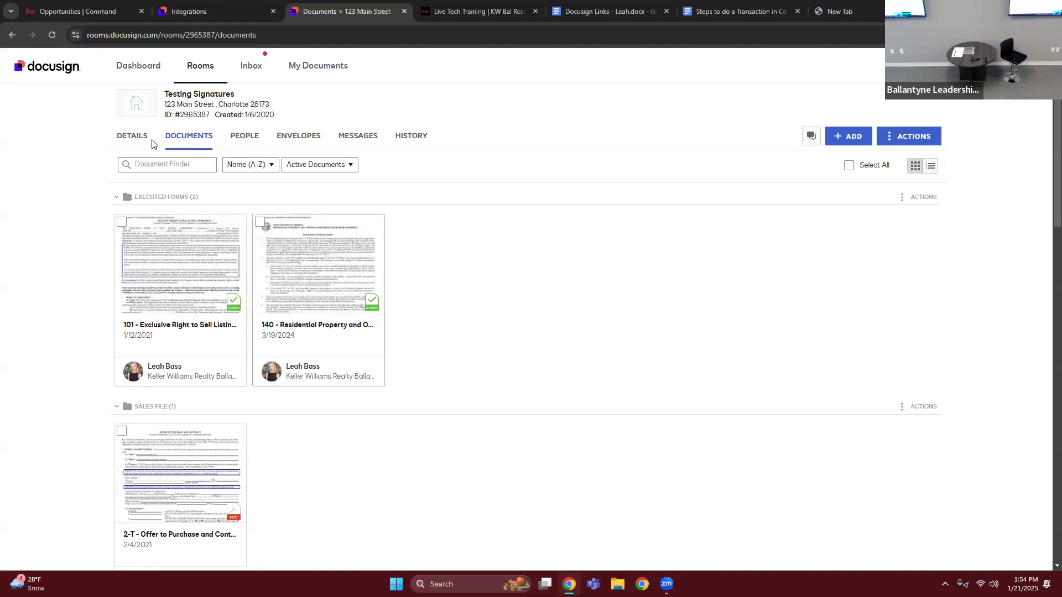
{"action": "left_click", "coordinate": [70, 12]}
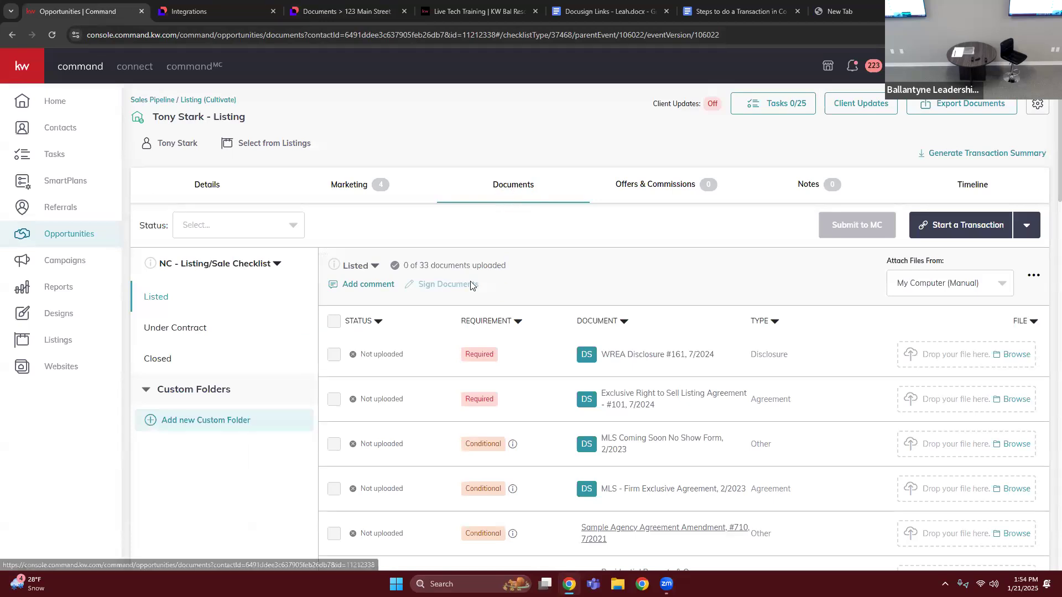
{"action": "scroll", "coordinate": [411, 239], "scroll_direction": "down", "scroll_amount": 3}
{"action": "scroll", "coordinate": [420, 244], "scroll_direction": "up", "scroll_amount": 2}
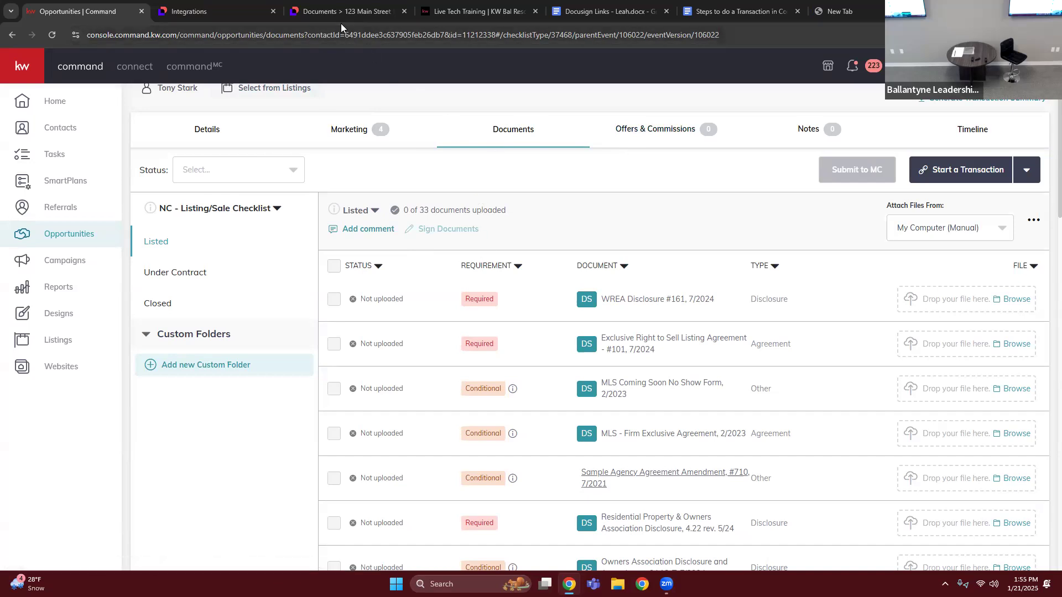
{"action": "left_click", "coordinate": [307, 10]}
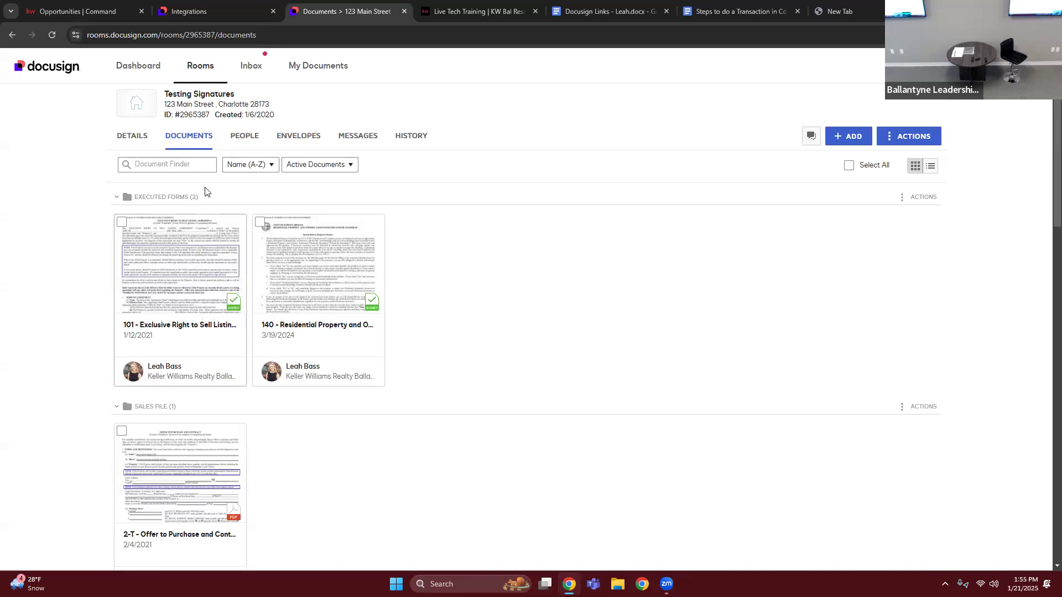
- Switch to KW Command, view the Under Contract documents of the NC - Listing/Sale Checklist, and return to the Listed documents
{"action": "left_click", "coordinate": [43, 4]}
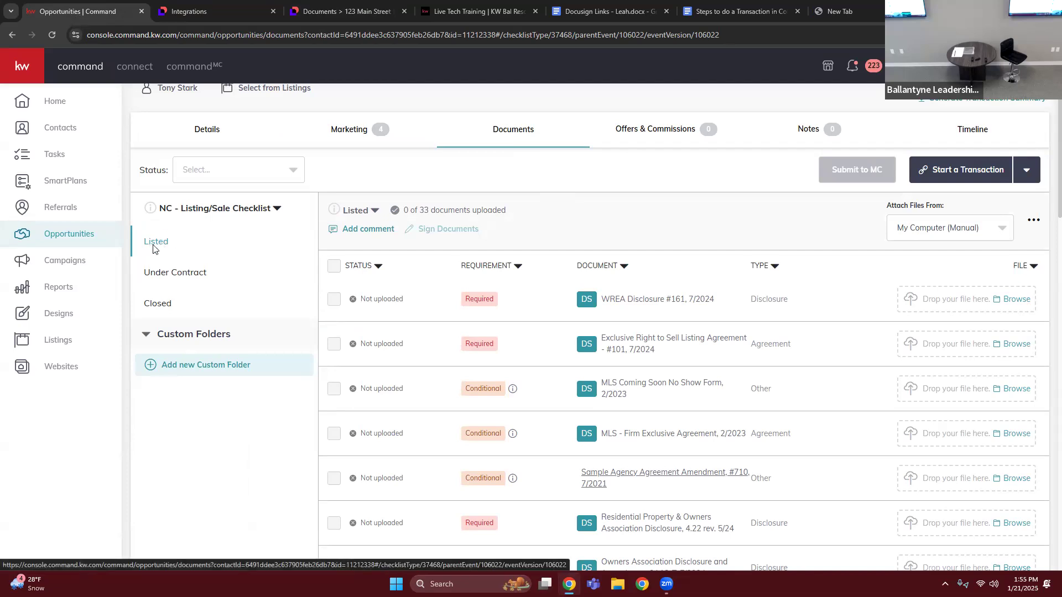
{"action": "left_click", "coordinate": [165, 277]}
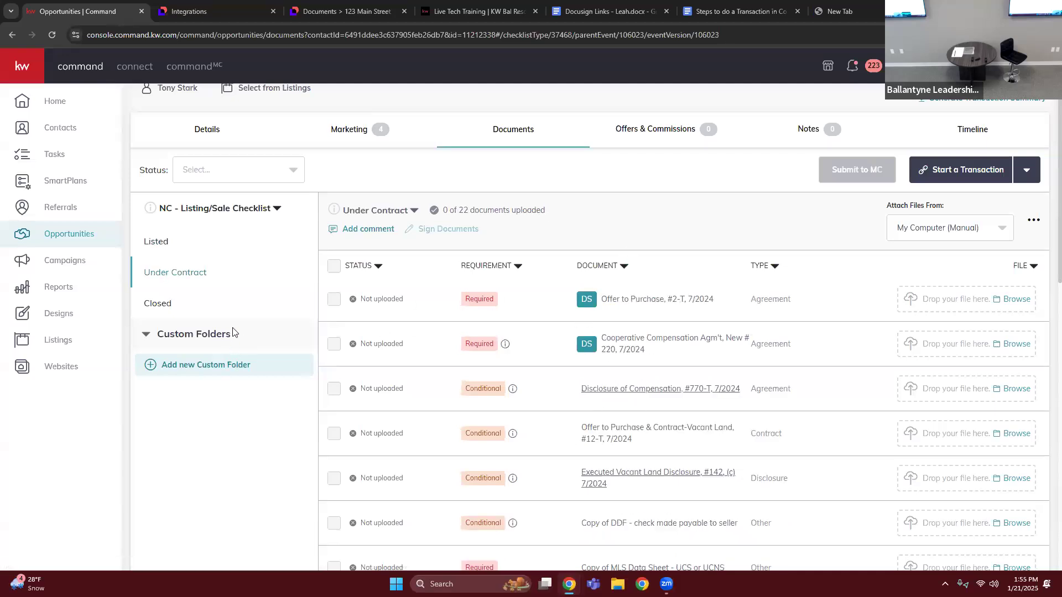
{"action": "left_click", "coordinate": [196, 245]}
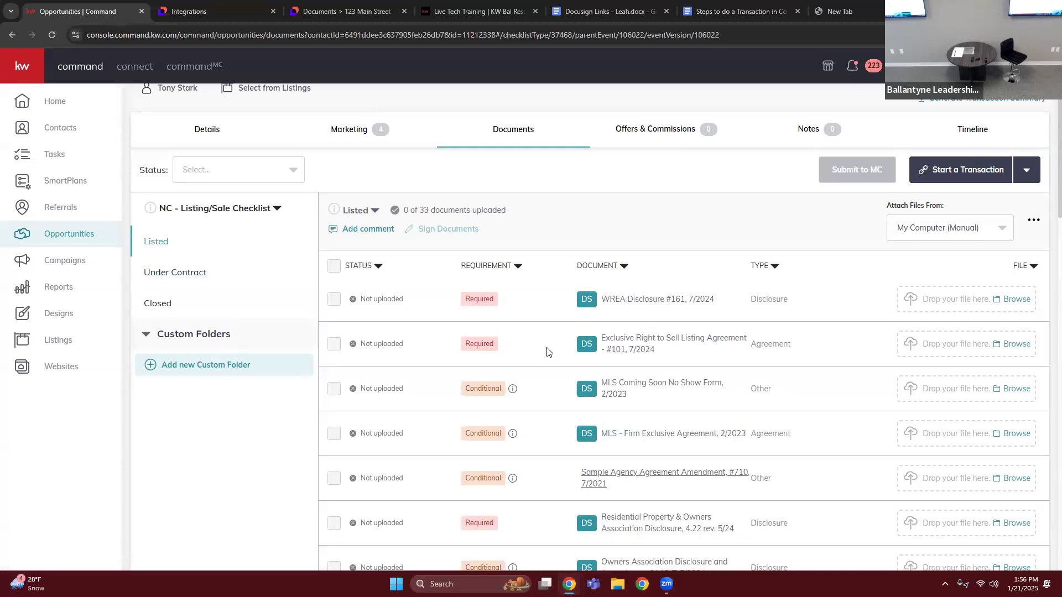
- Sort the Listed checklist by requirement and review its required and conditional documents
{"action": "left_click", "coordinate": [485, 270]}
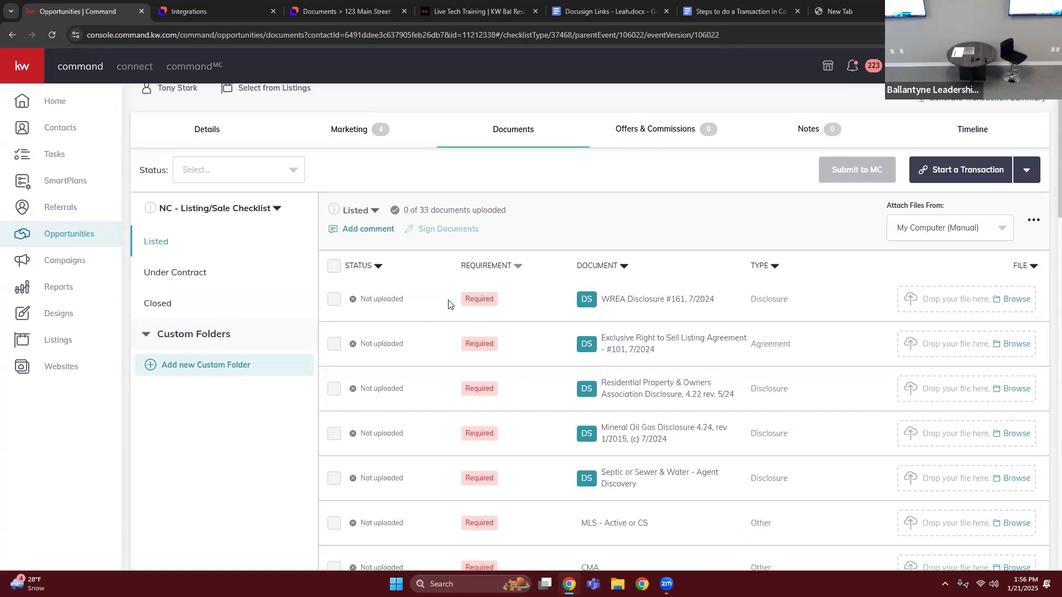
{"action": "scroll", "coordinate": [507, 437], "scroll_direction": "down", "scroll_amount": 6}
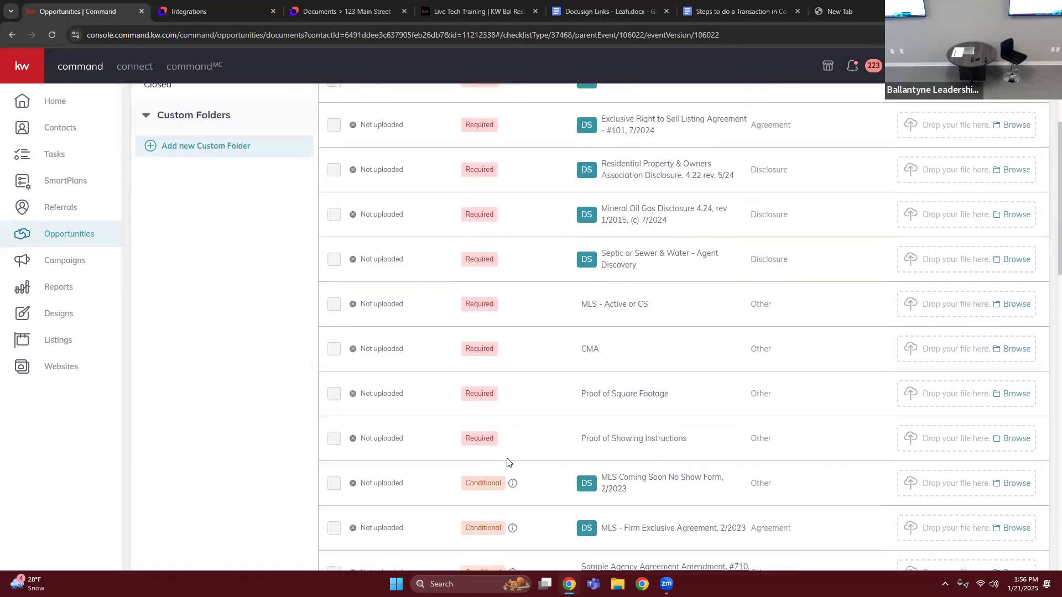
{"action": "scroll", "coordinate": [498, 482], "scroll_direction": "down", "scroll_amount": 3}
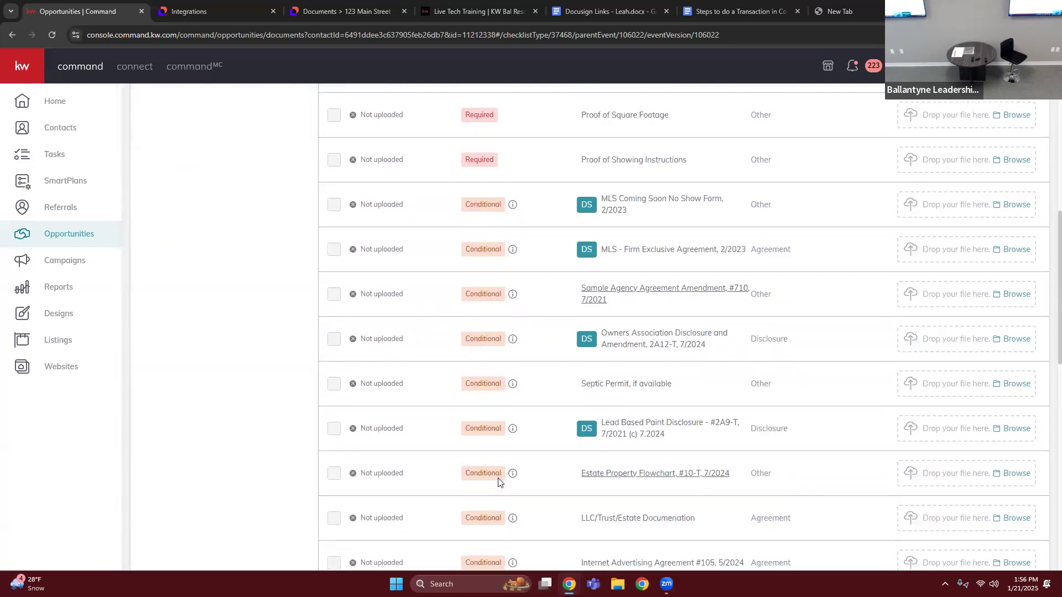
{"action": "scroll", "coordinate": [498, 482], "scroll_direction": "up", "scroll_amount": 2}
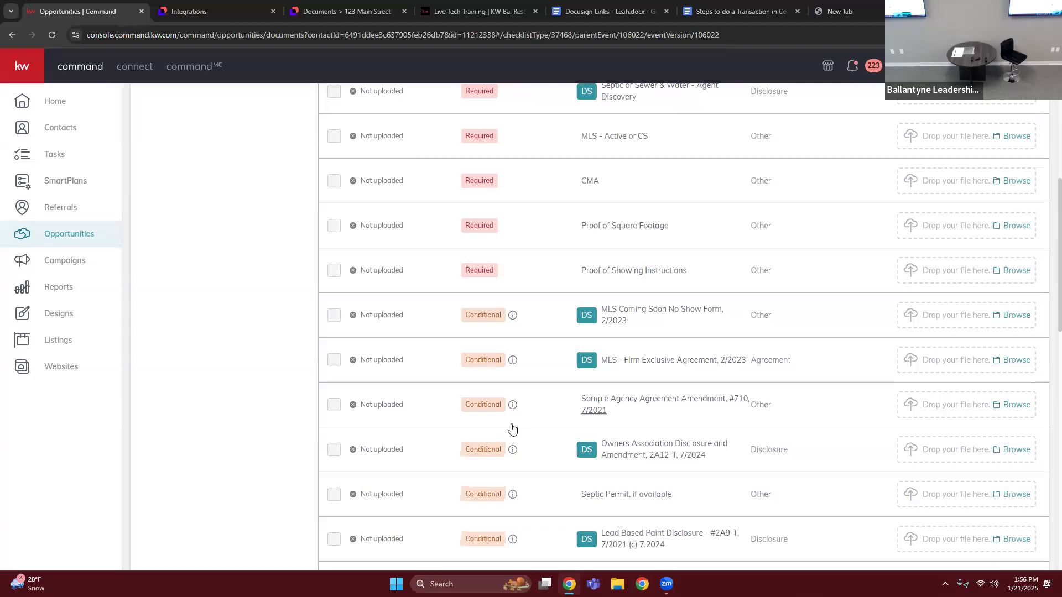
{"action": "scroll", "coordinate": [469, 487], "scroll_direction": "up", "scroll_amount": 5}
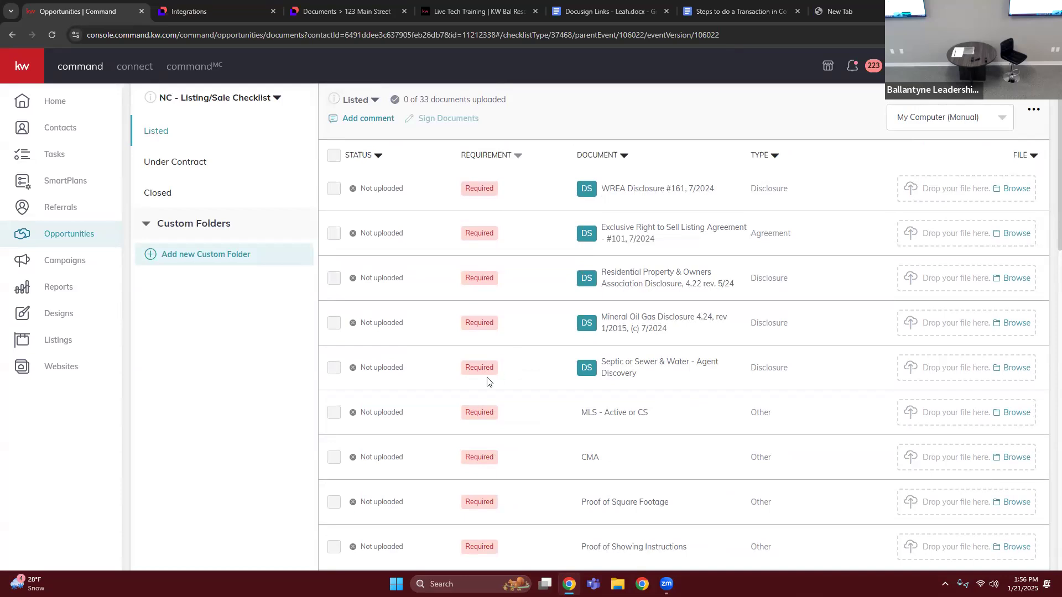
{"action": "scroll", "coordinate": [442, 495], "scroll_direction": "up", "scroll_amount": 3}
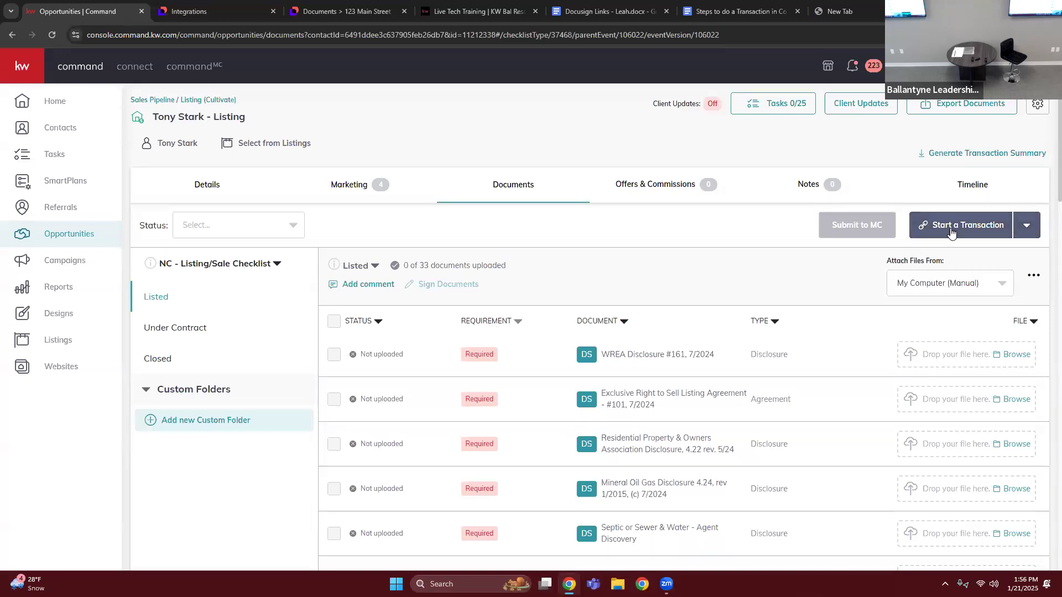
- Start a transaction for the listing opportunity and check which Docusign files can be attached to WREA Disclosure #161
{"action": "left_click", "coordinate": [988, 228]}
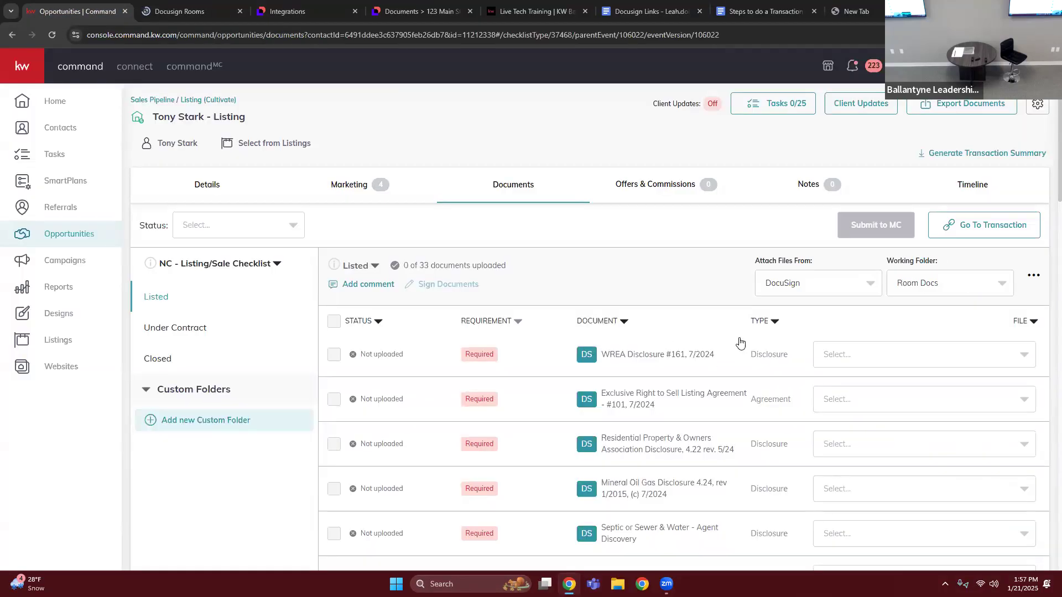
{"action": "left_click", "coordinate": [844, 364]}
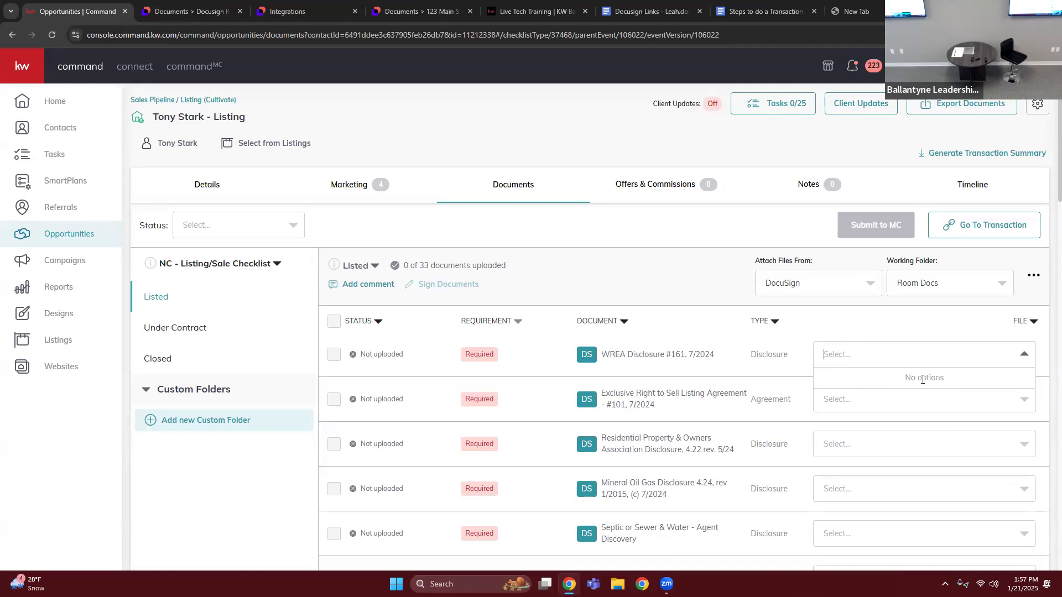
{"action": "left_click", "coordinate": [652, 282]}
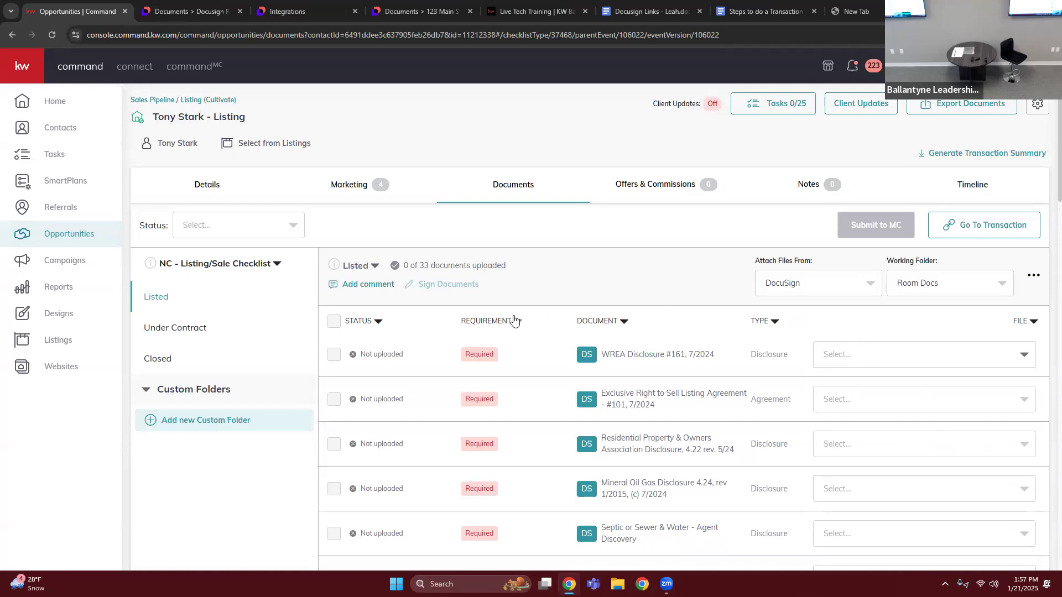
{"action": "left_click", "coordinate": [839, 360]}
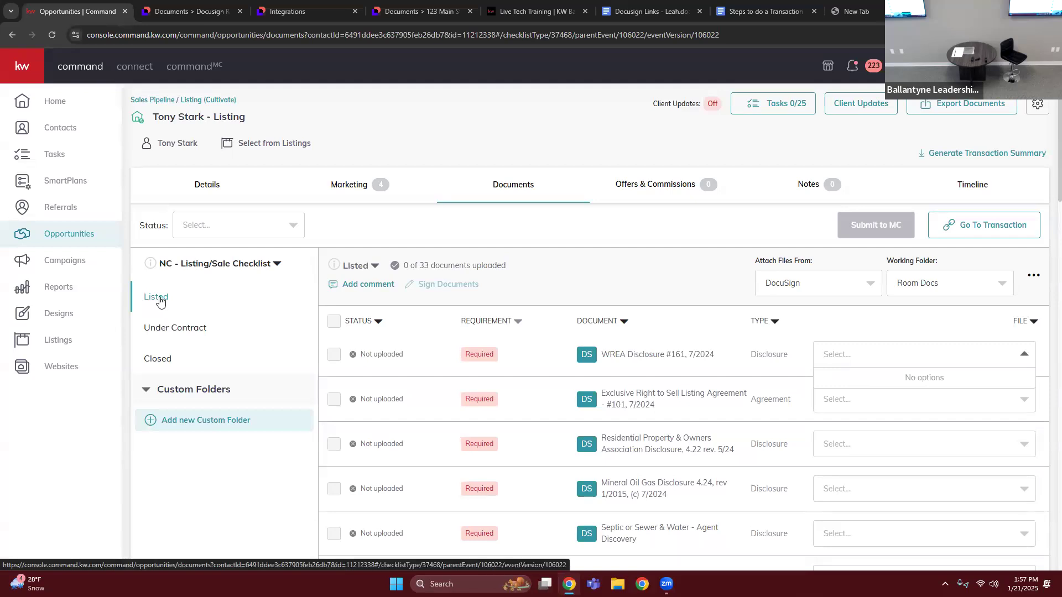
{"action": "left_click", "coordinate": [830, 354]}
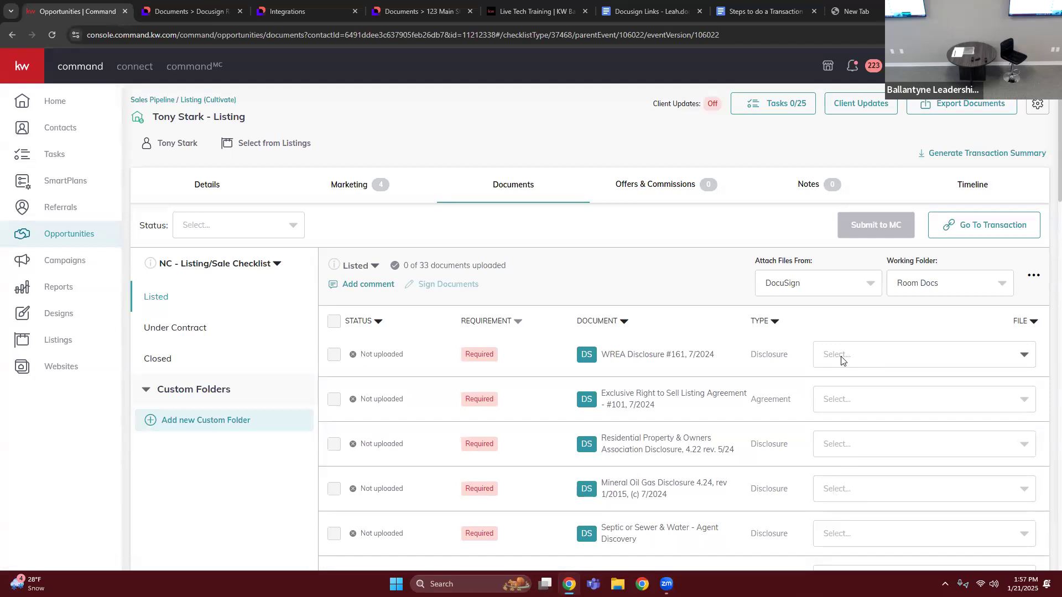
{"action": "left_click", "coordinate": [841, 360]}
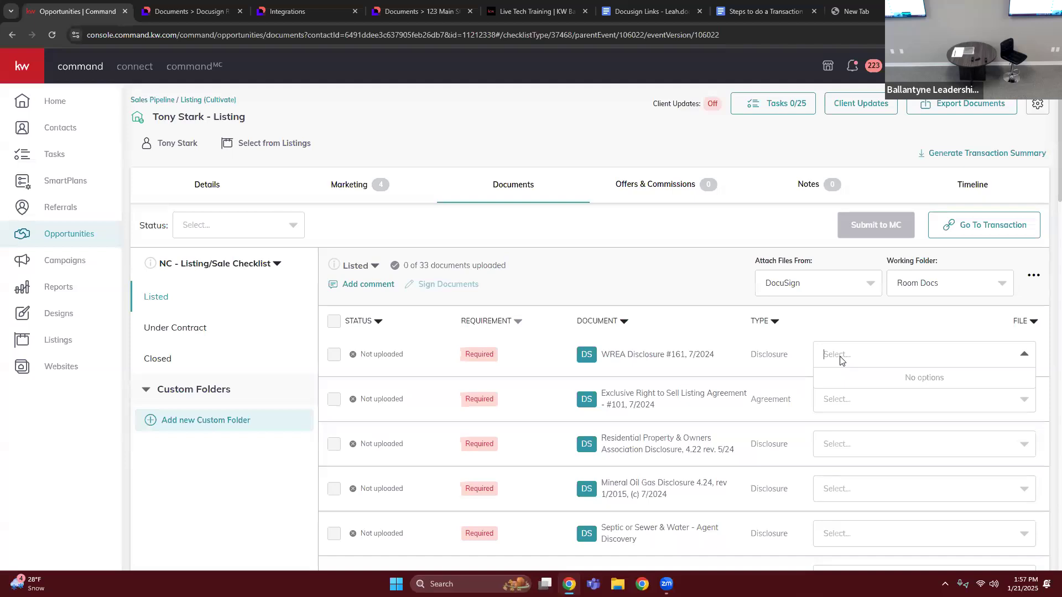
- Check the working folder options, set files to attach from My Computer (Manual), and reopen the attachment source choices
{"action": "left_click", "coordinate": [924, 292]}
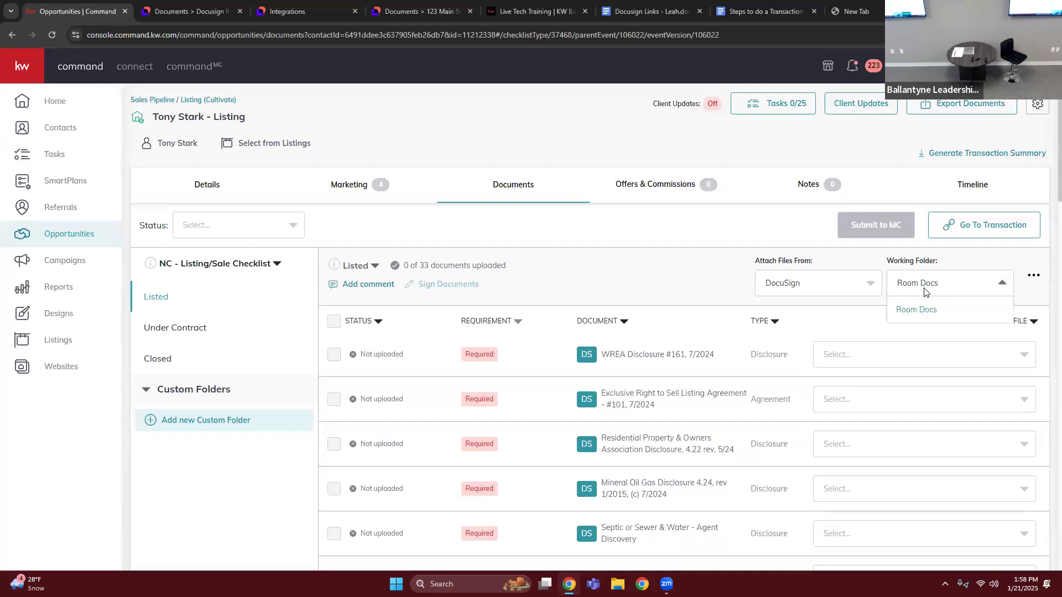
{"action": "left_click", "coordinate": [810, 290]}
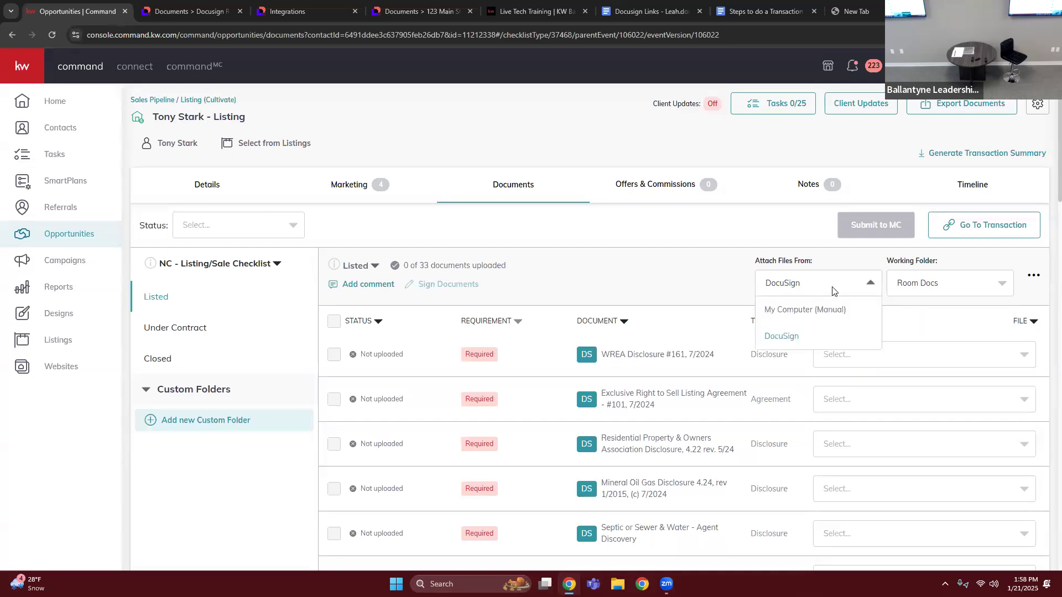
{"action": "left_click", "coordinate": [801, 314]}
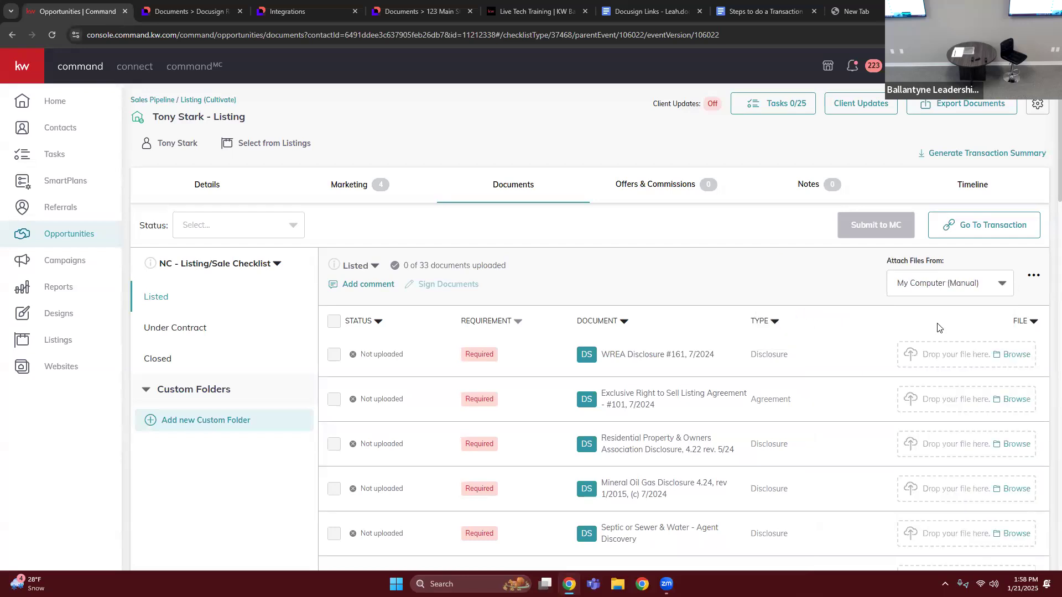
{"action": "left_click", "coordinate": [919, 289]}
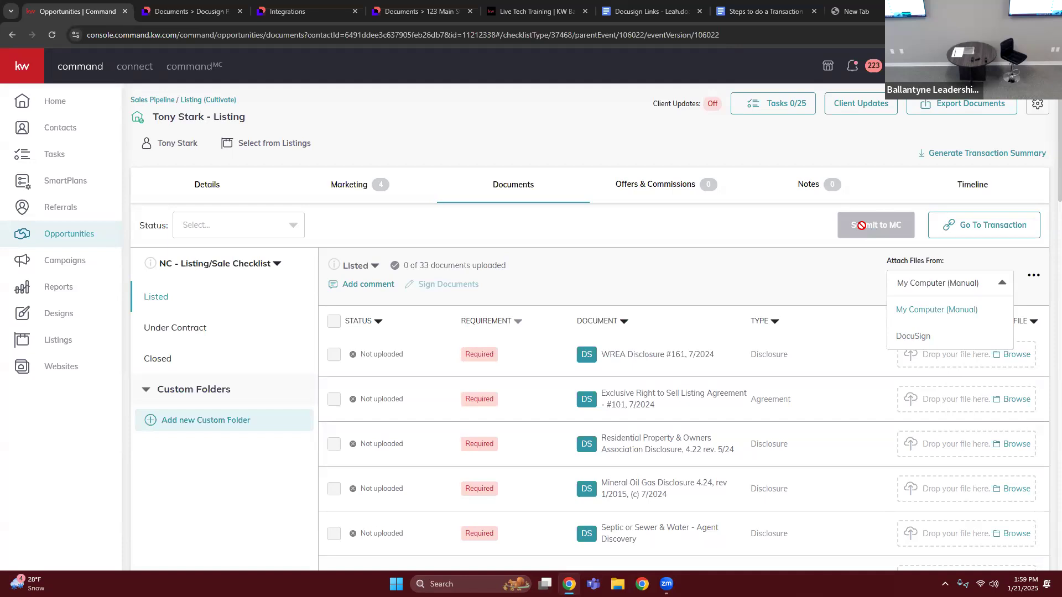
- View the Under Contract documents and the Closed documents of the NC - Listing/Sale Checklist
{"action": "left_click", "coordinate": [225, 329]}
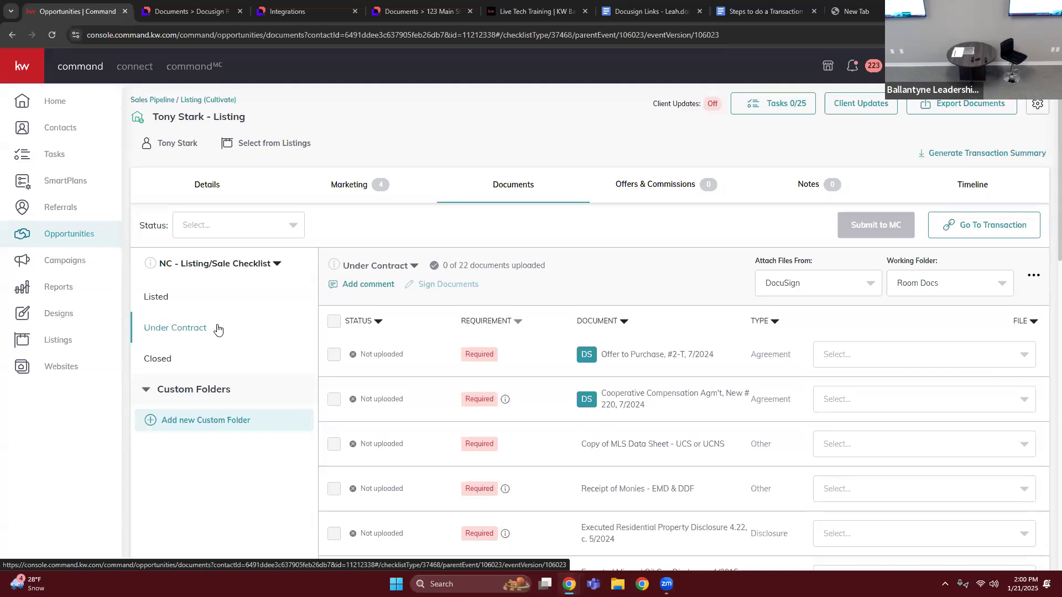
{"action": "left_click", "coordinate": [170, 363]}
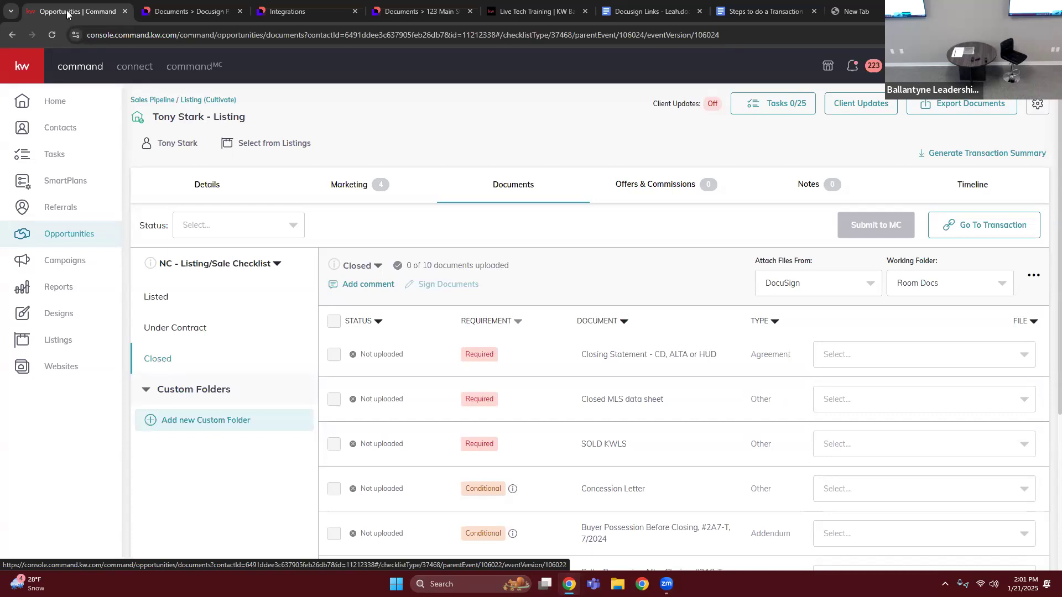
- Switch to the kwbresources.com site, open its home page, and find the Get Paid with KW Command training videos
{"action": "left_click", "coordinate": [512, 7]}
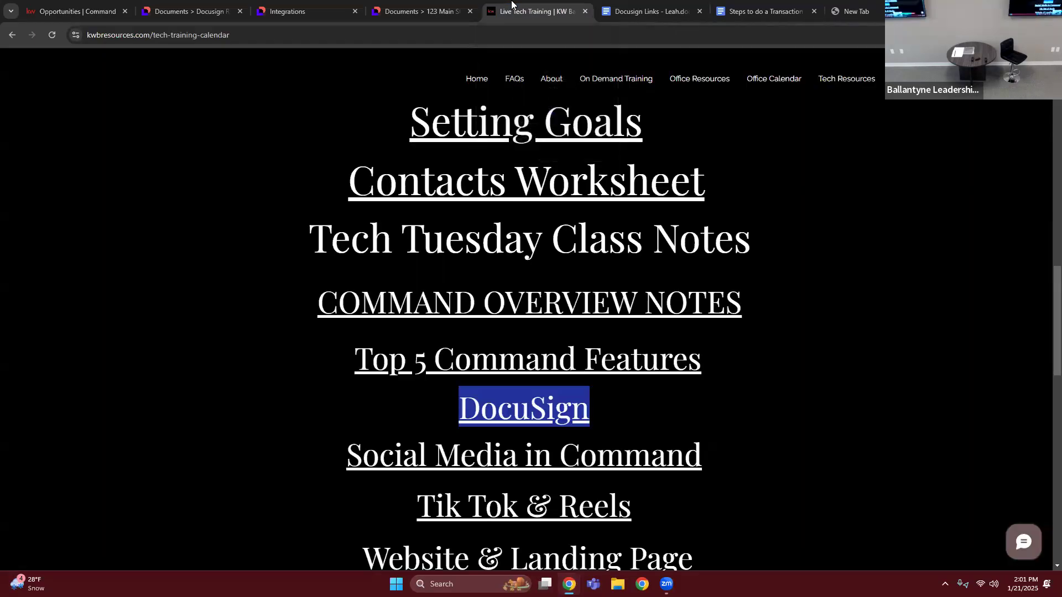
{"action": "left_click", "coordinate": [469, 80]}
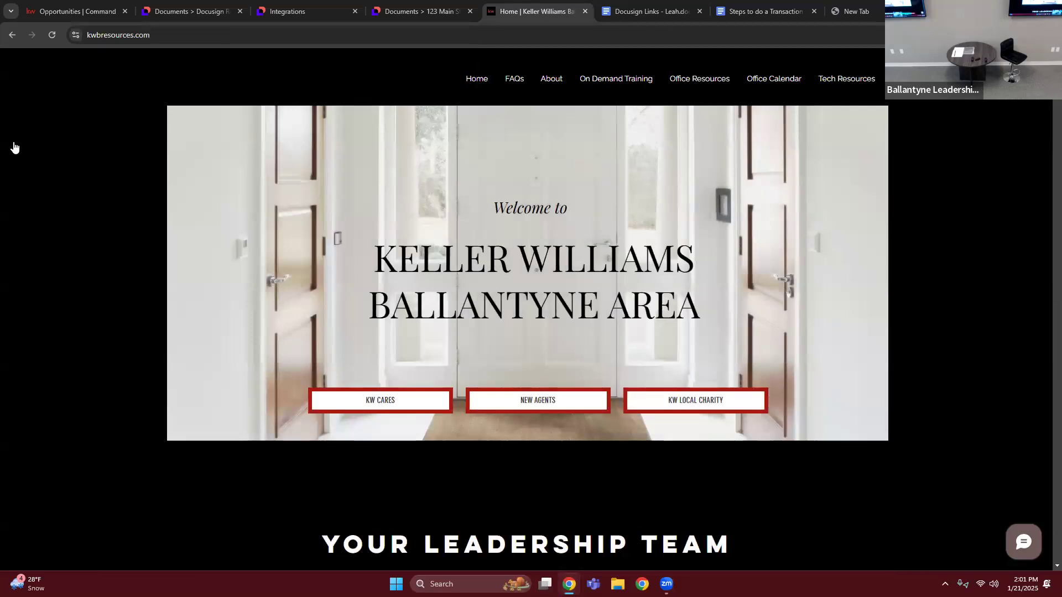
{"action": "scroll", "coordinate": [152, 335], "scroll_direction": "down", "scroll_amount": 15}
{"action": "scroll", "coordinate": [151, 337], "scroll_direction": "down", "scroll_amount": 20}
{"action": "scroll", "coordinate": [208, 342], "scroll_direction": "up", "scroll_amount": 4}
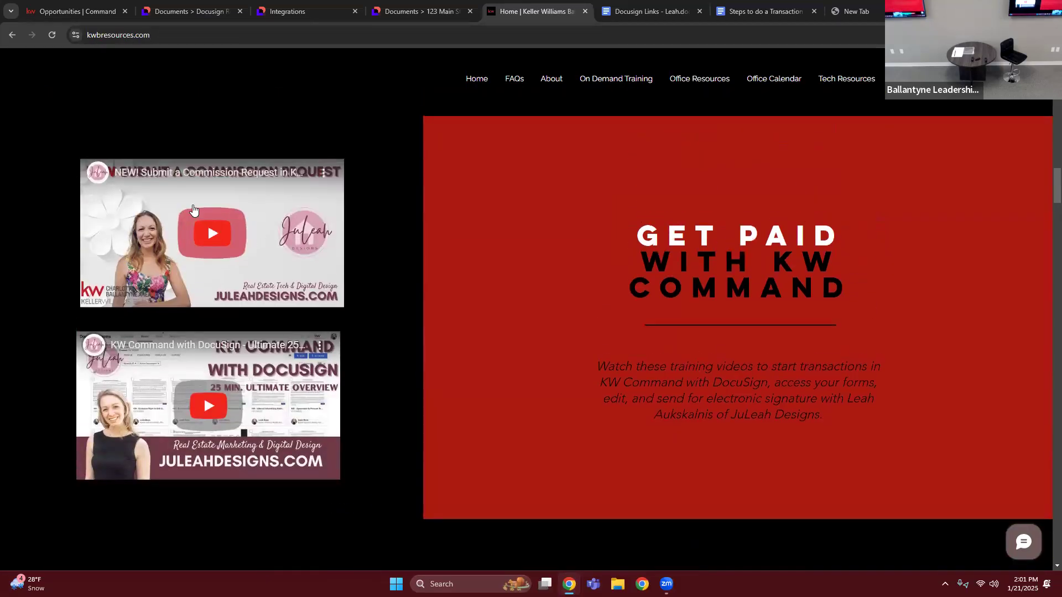